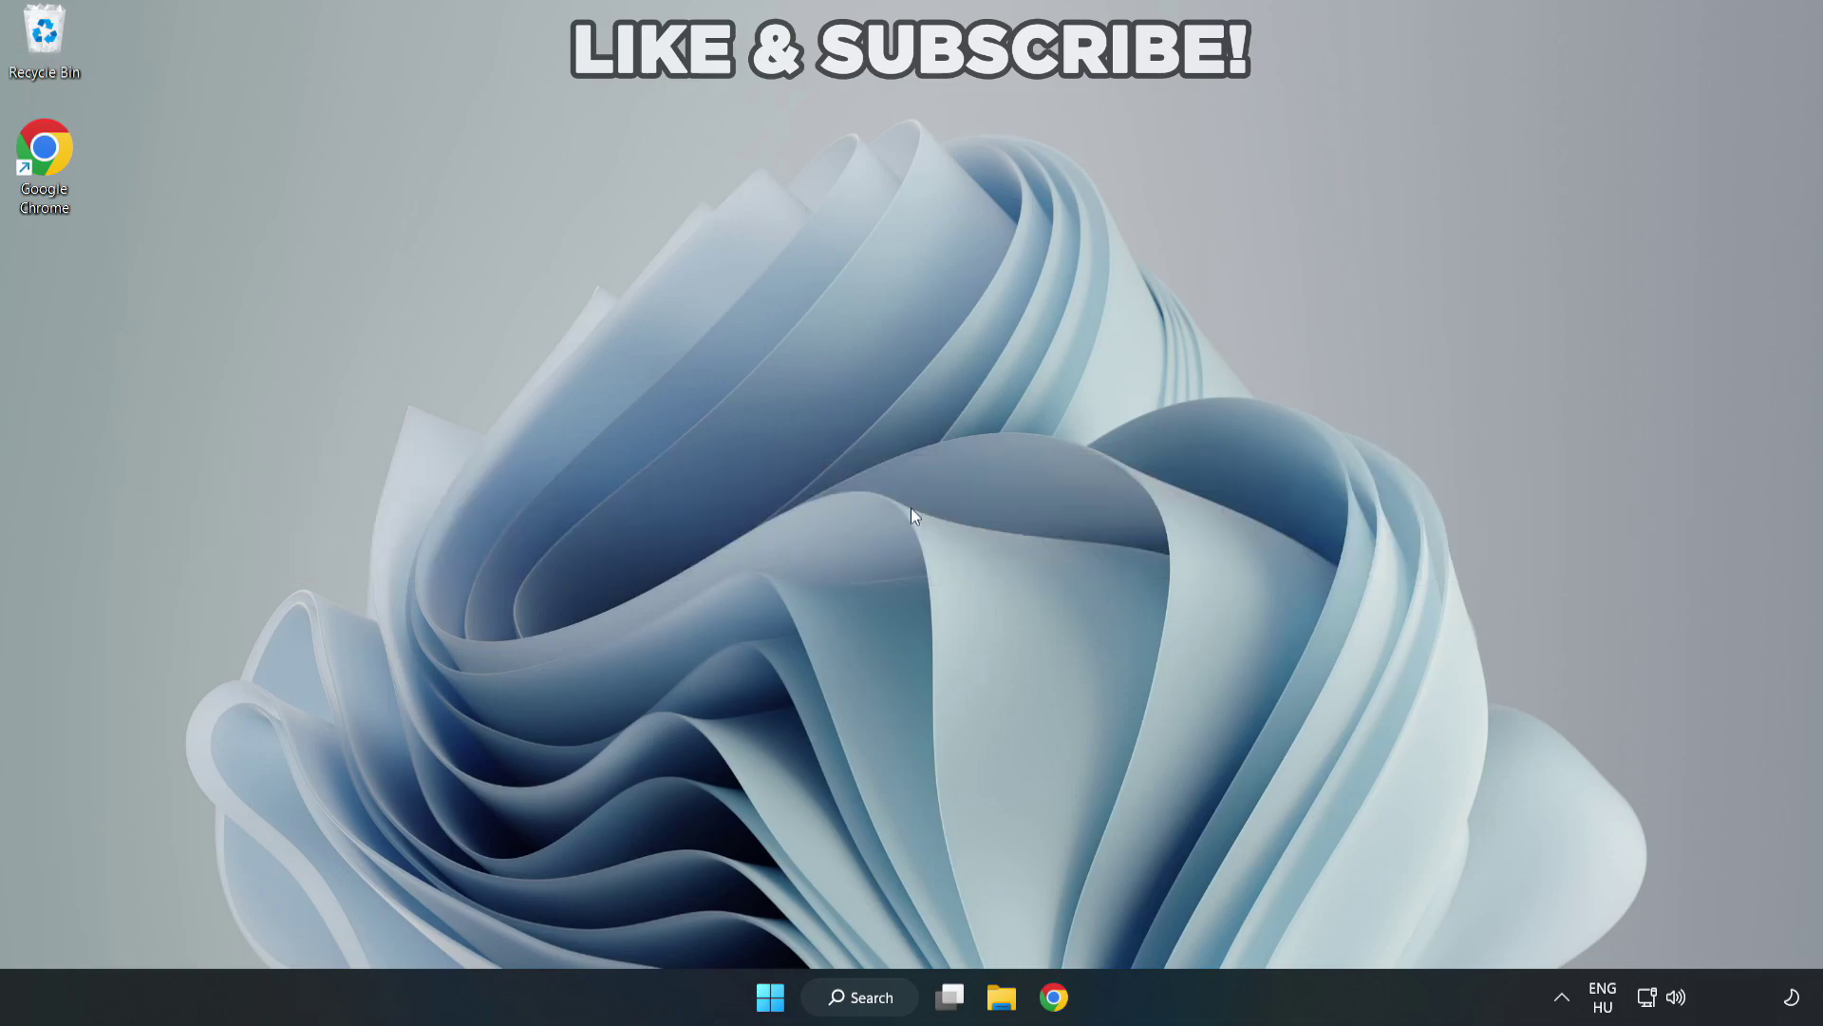
Open Windows Search and search for 'device manager'
left_click(872, 997)
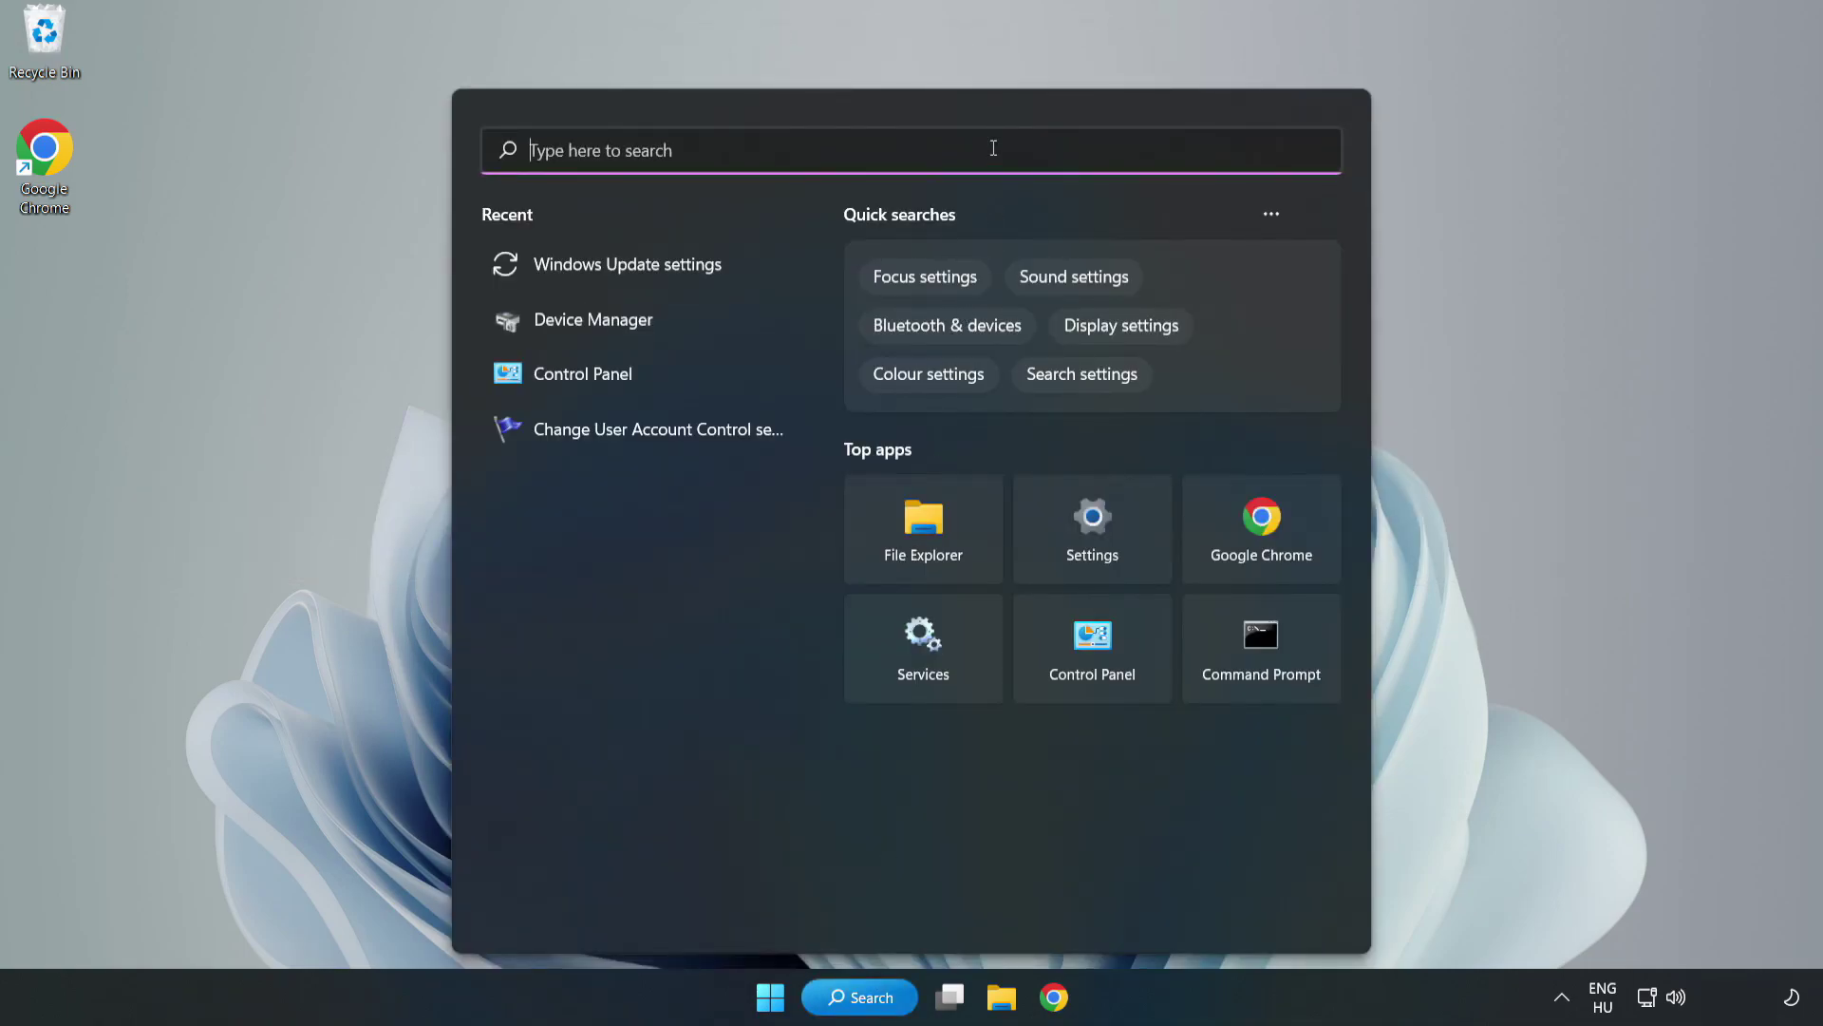
type("devic")
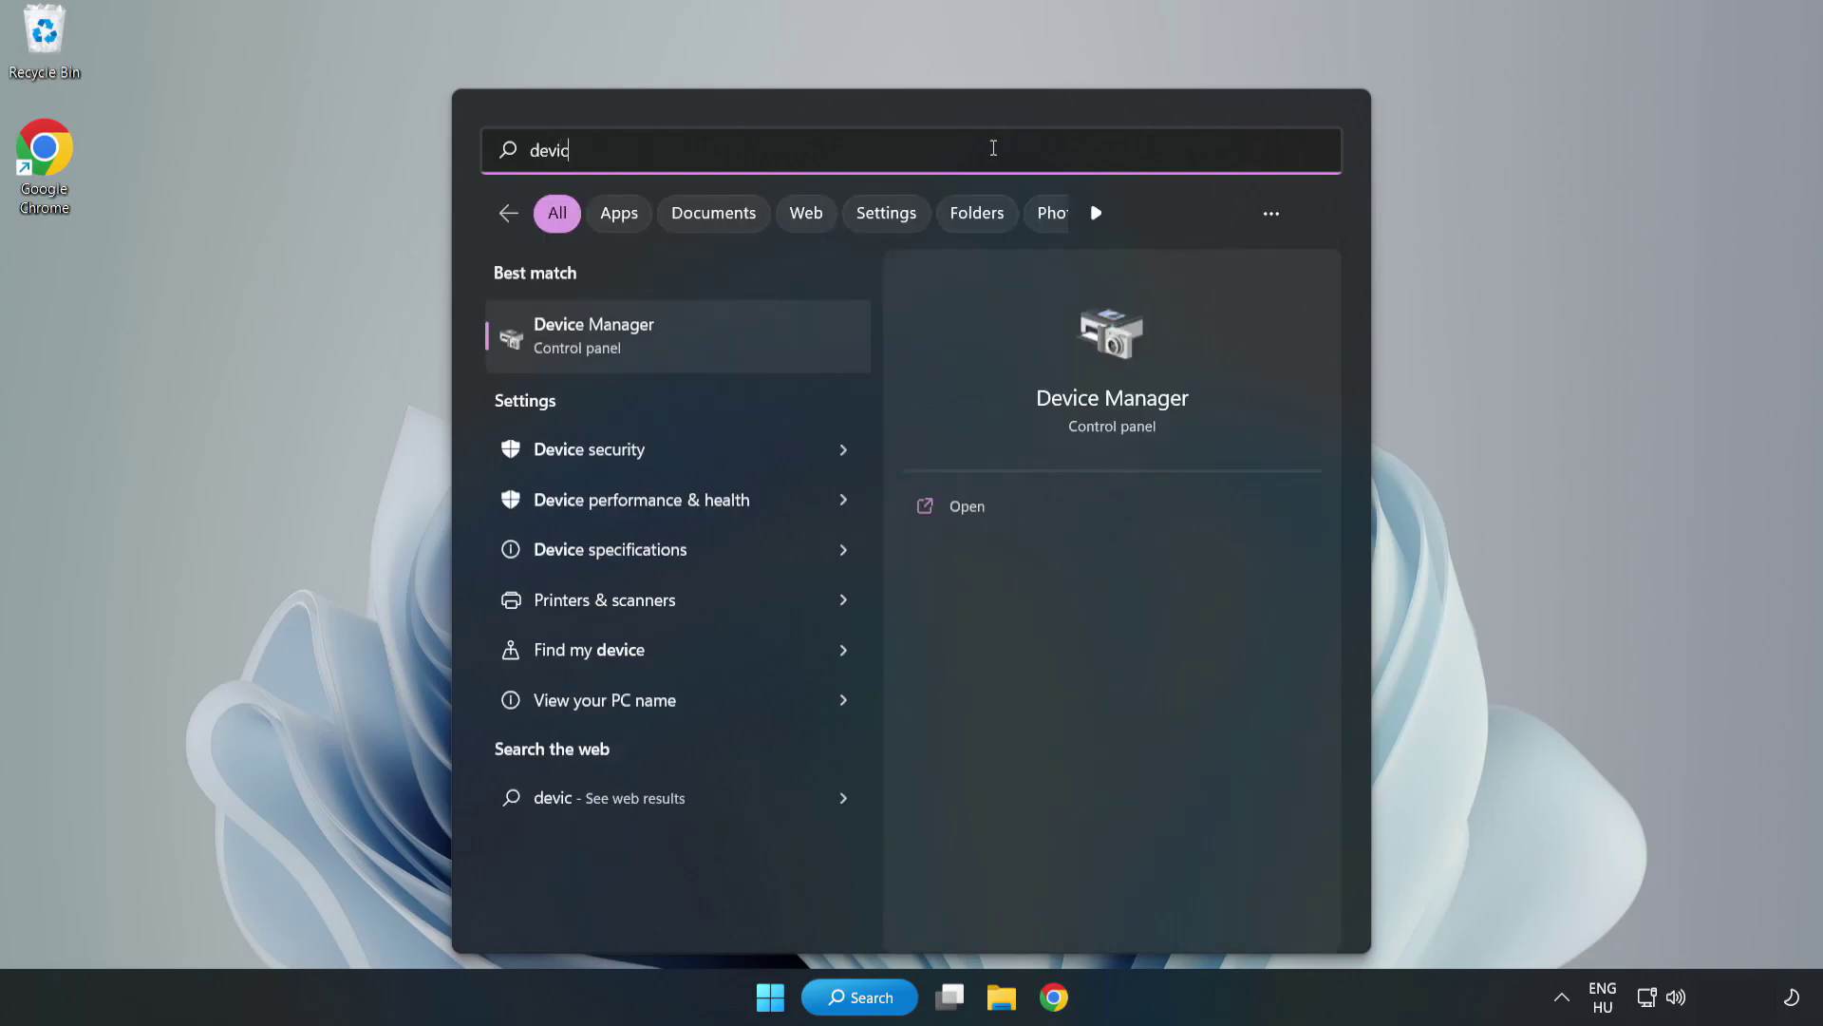
type("e mana")
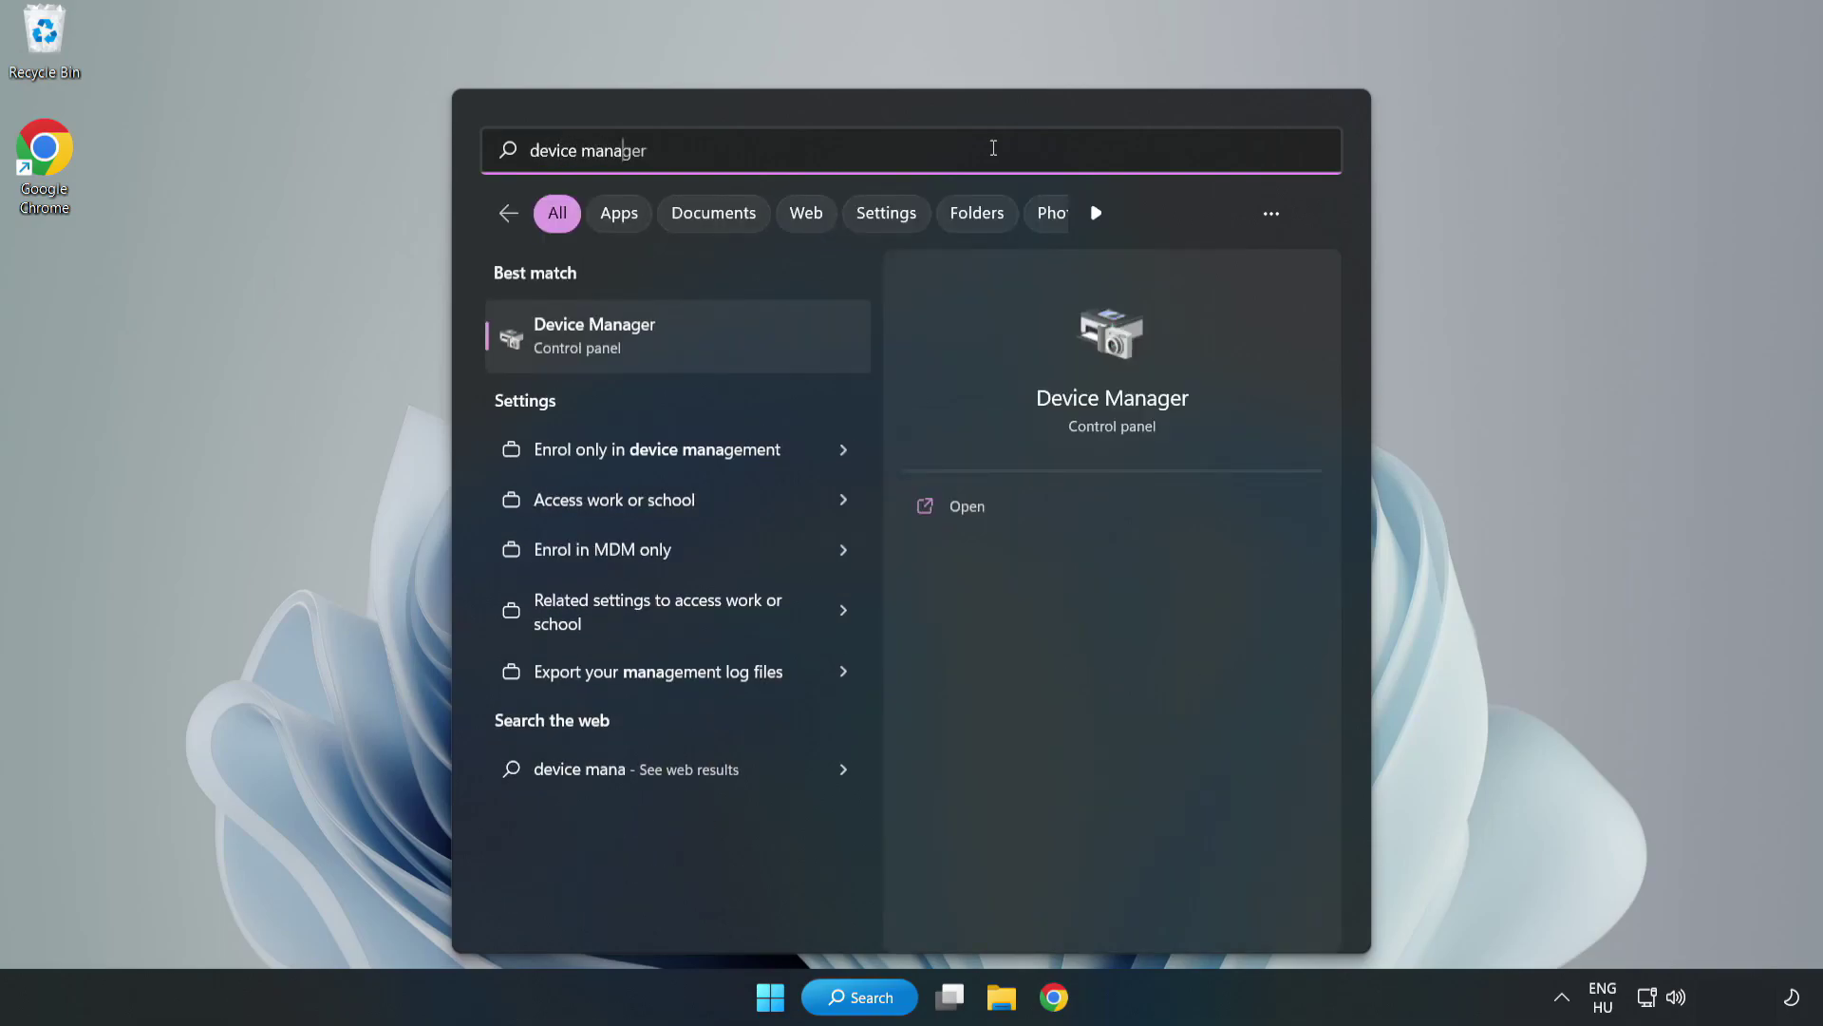
type("ger")
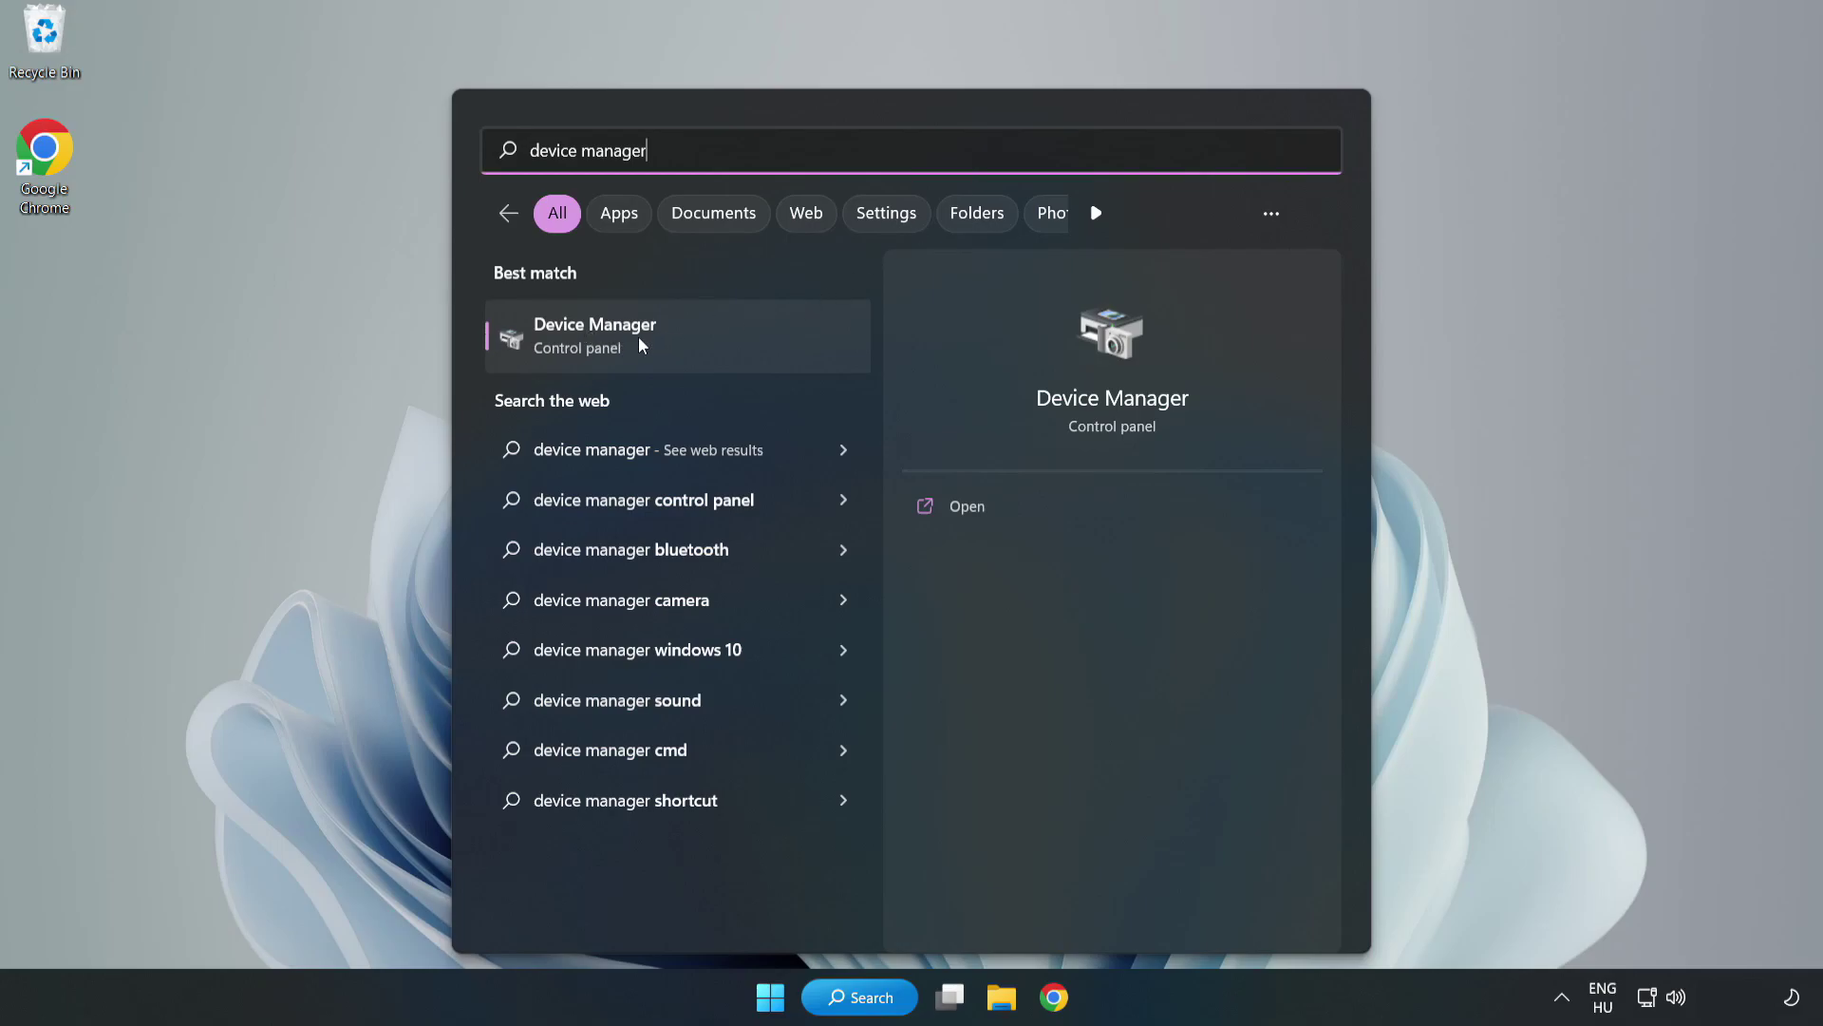
Search automatically for a newer VMware SVGA 3D driver, then close Device Manager
left_click(676, 347)
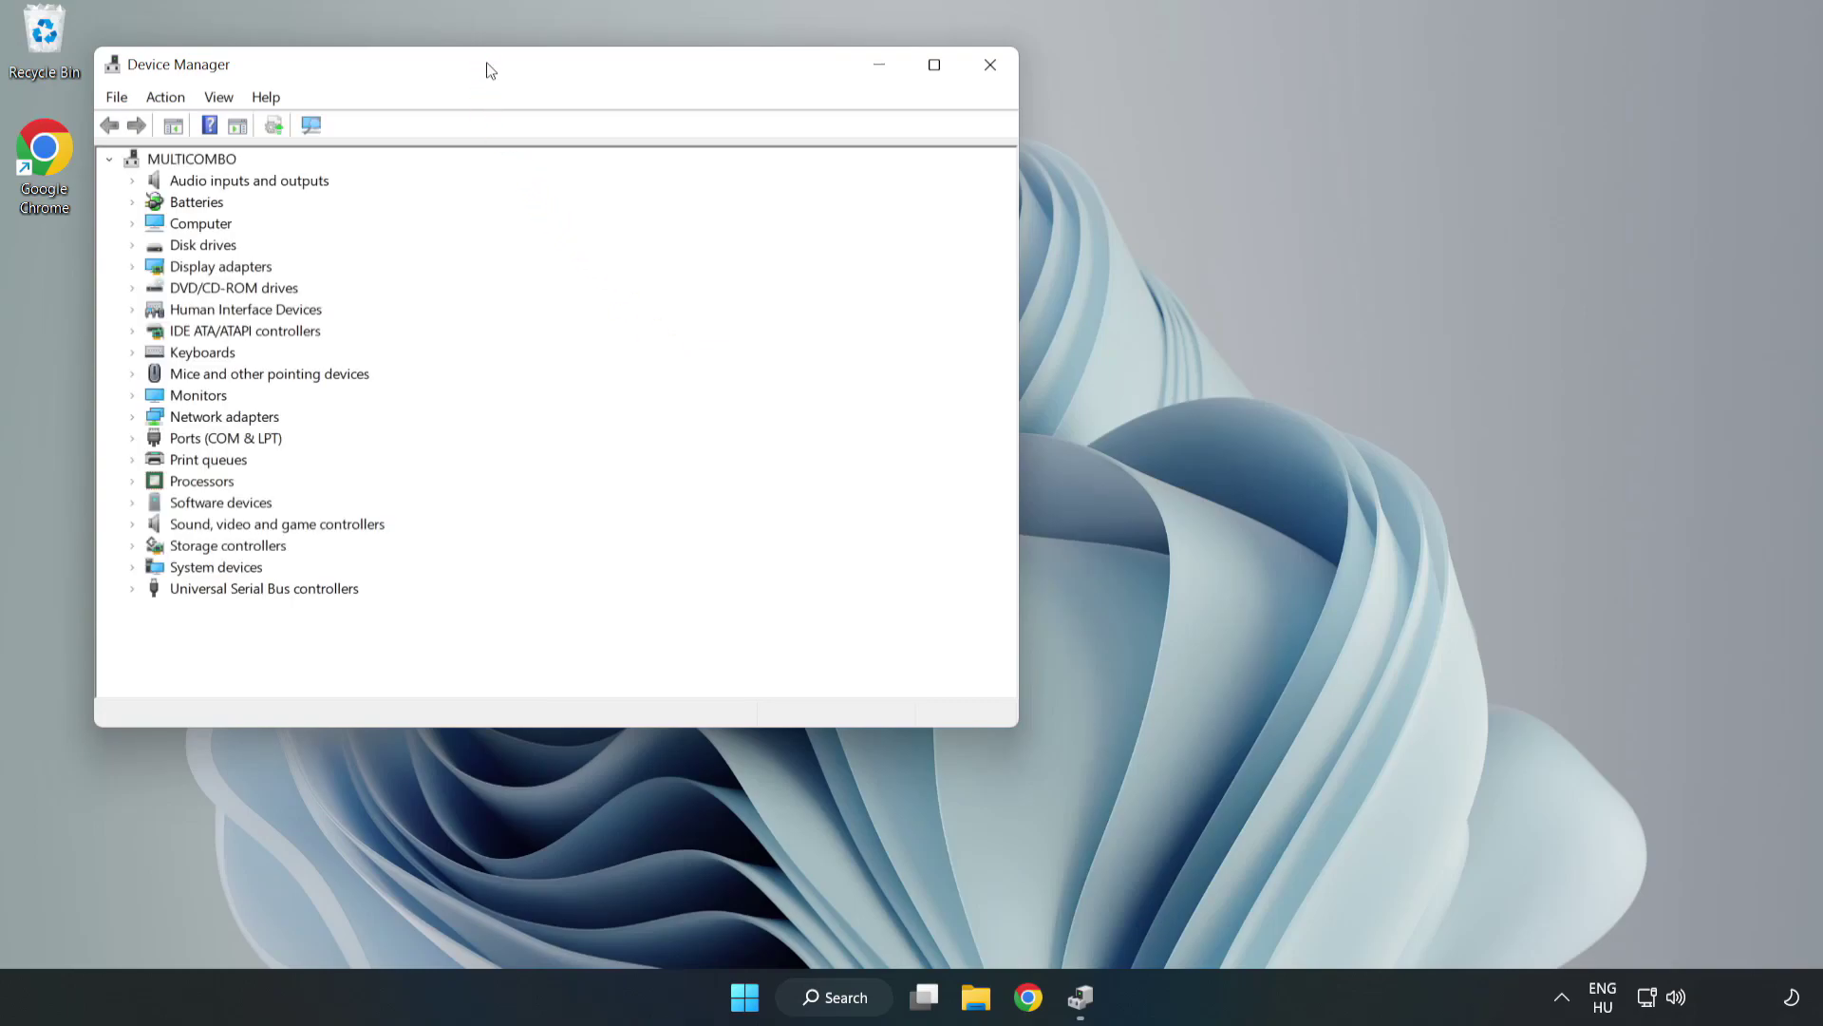
left_click_drag(487, 69, 811, 164)
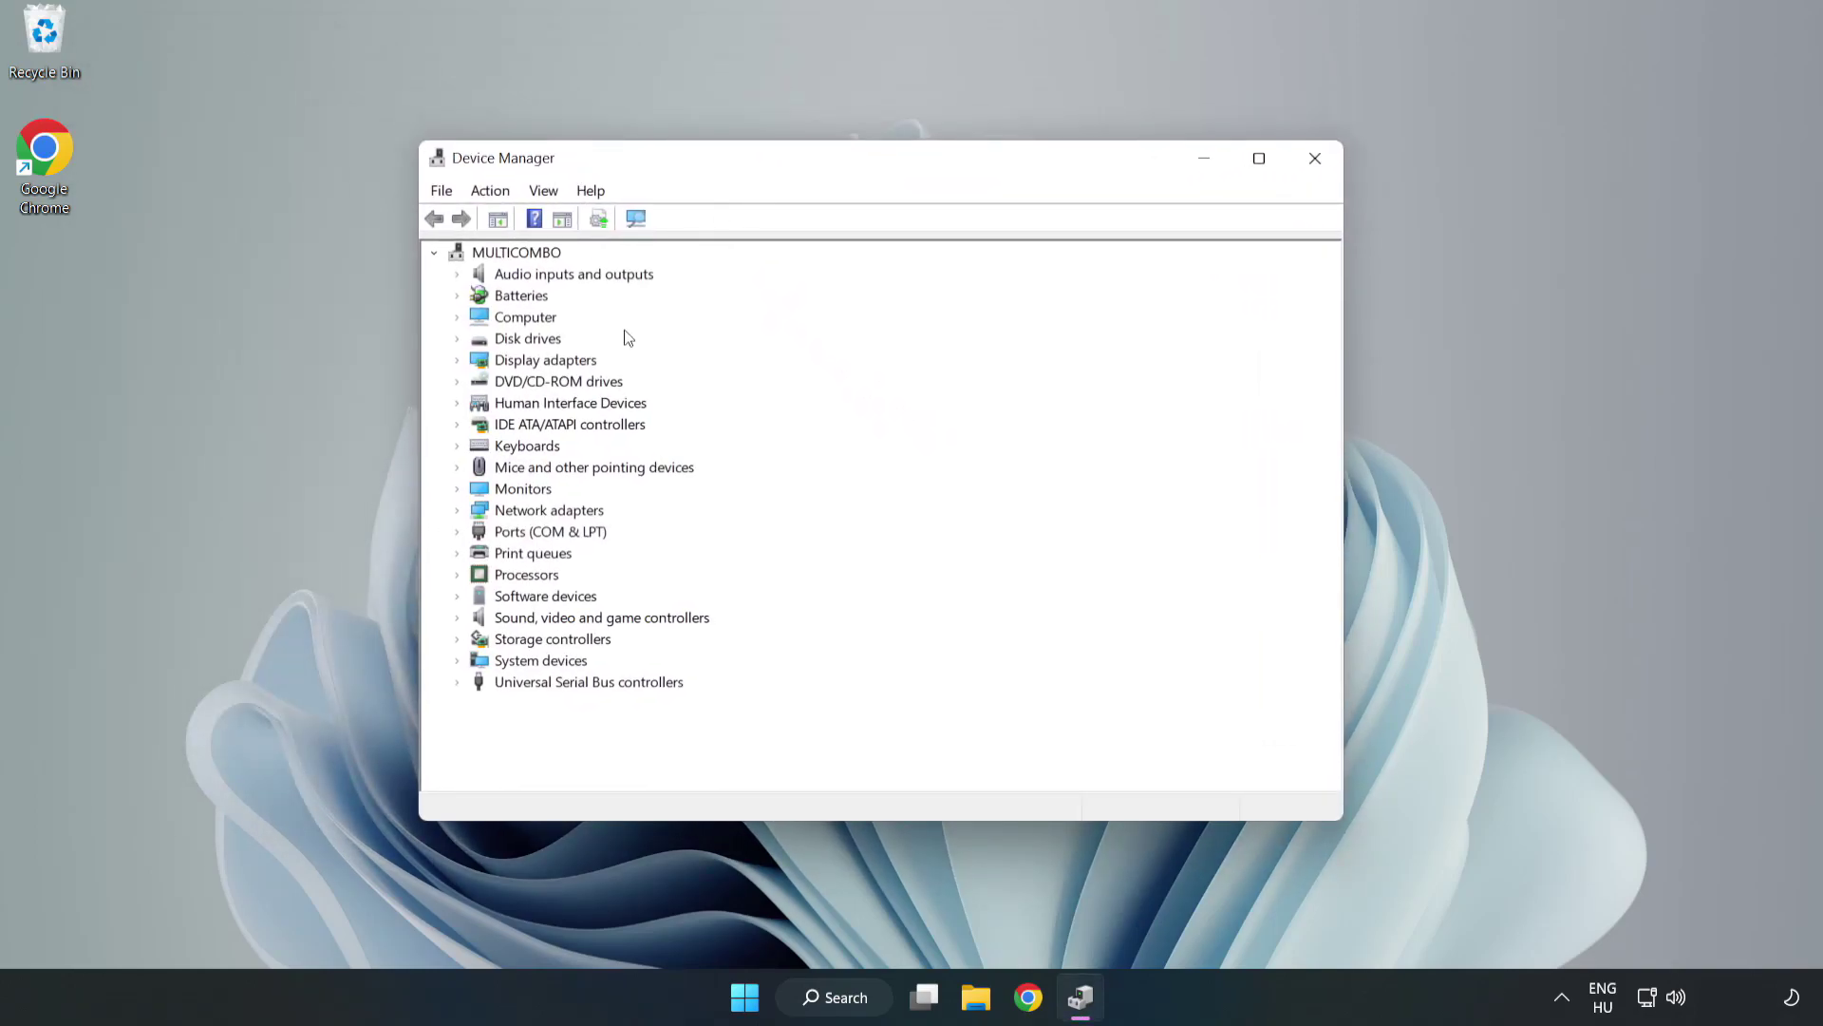
left_click(491, 364)
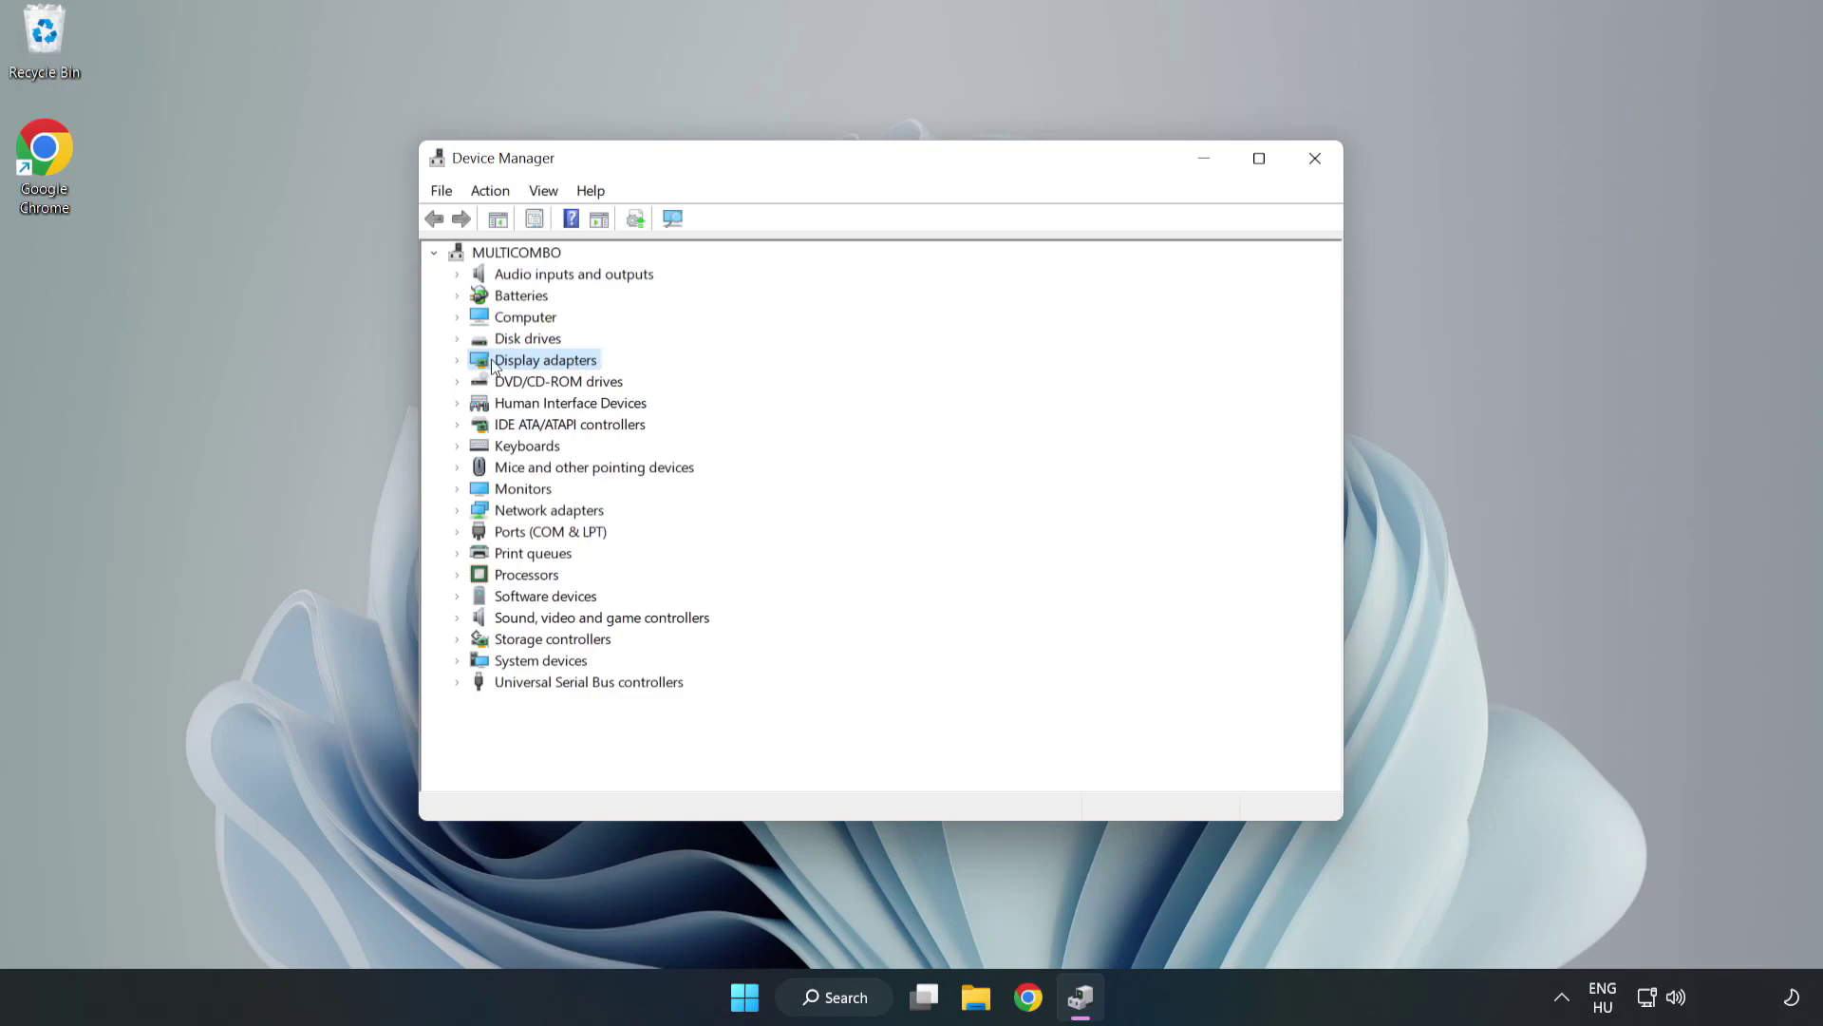
left_click(458, 360)
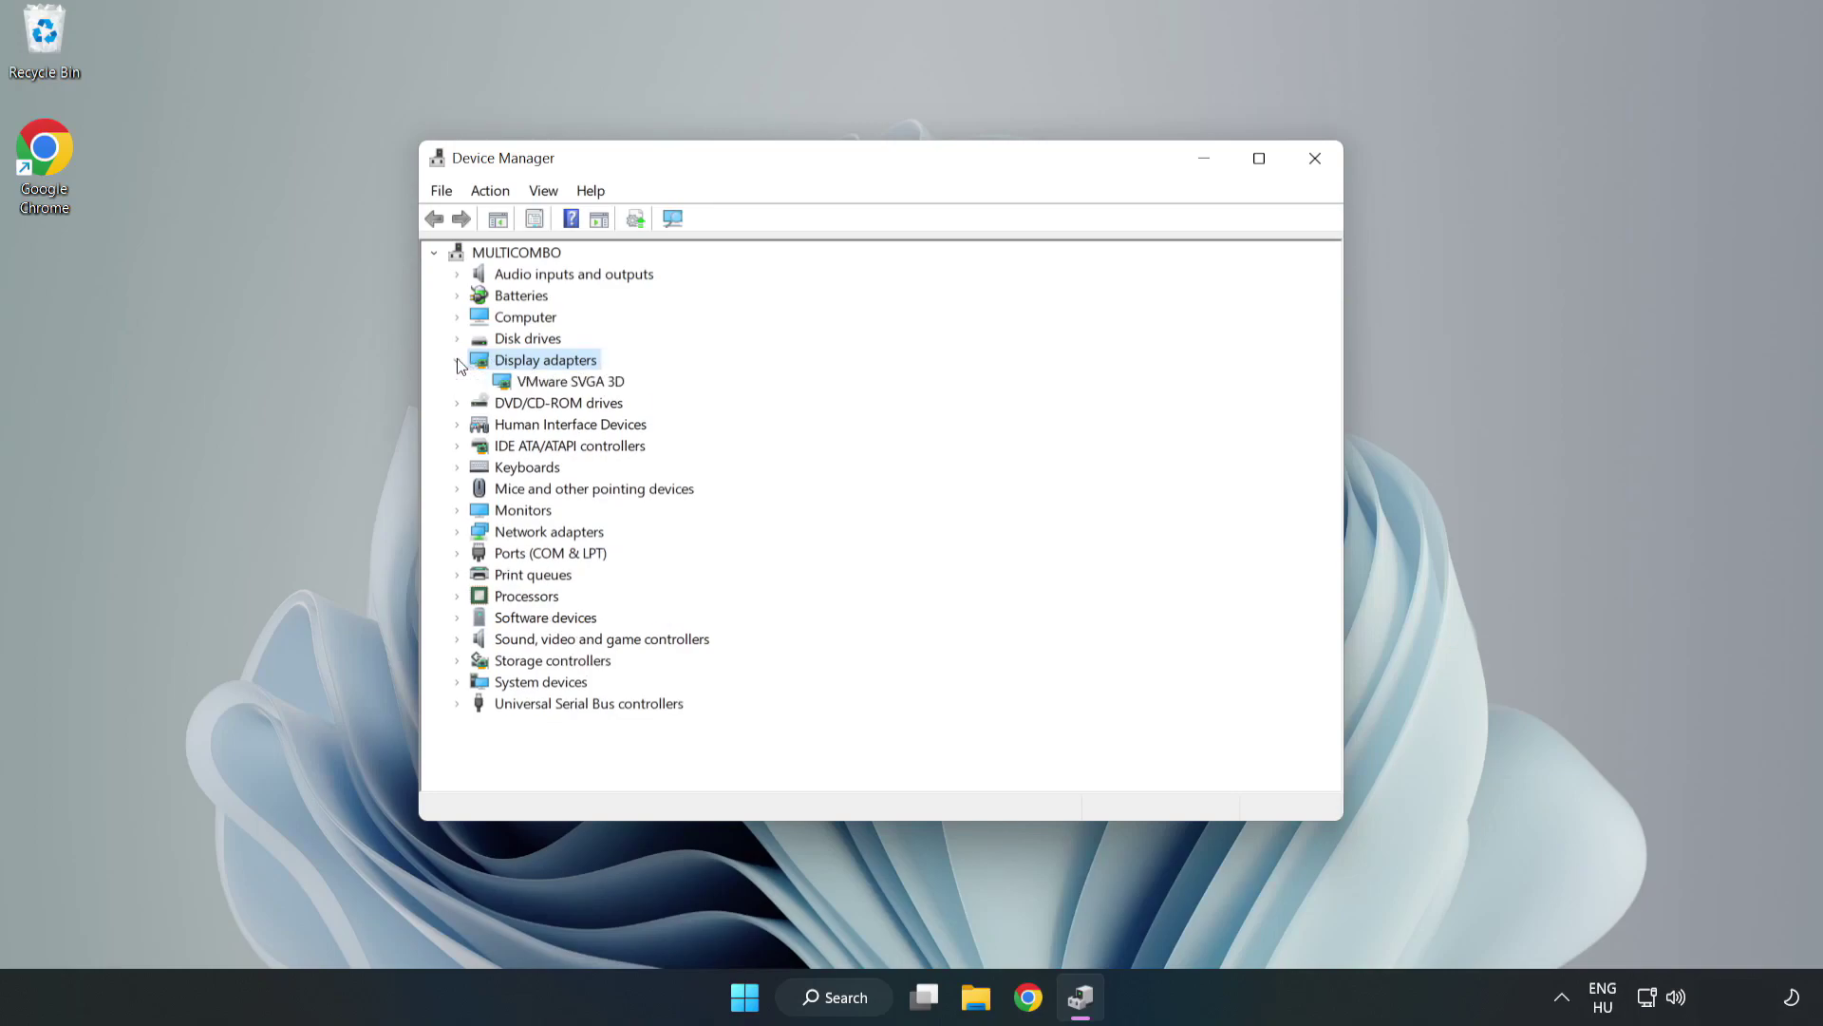
left_click(507, 383)
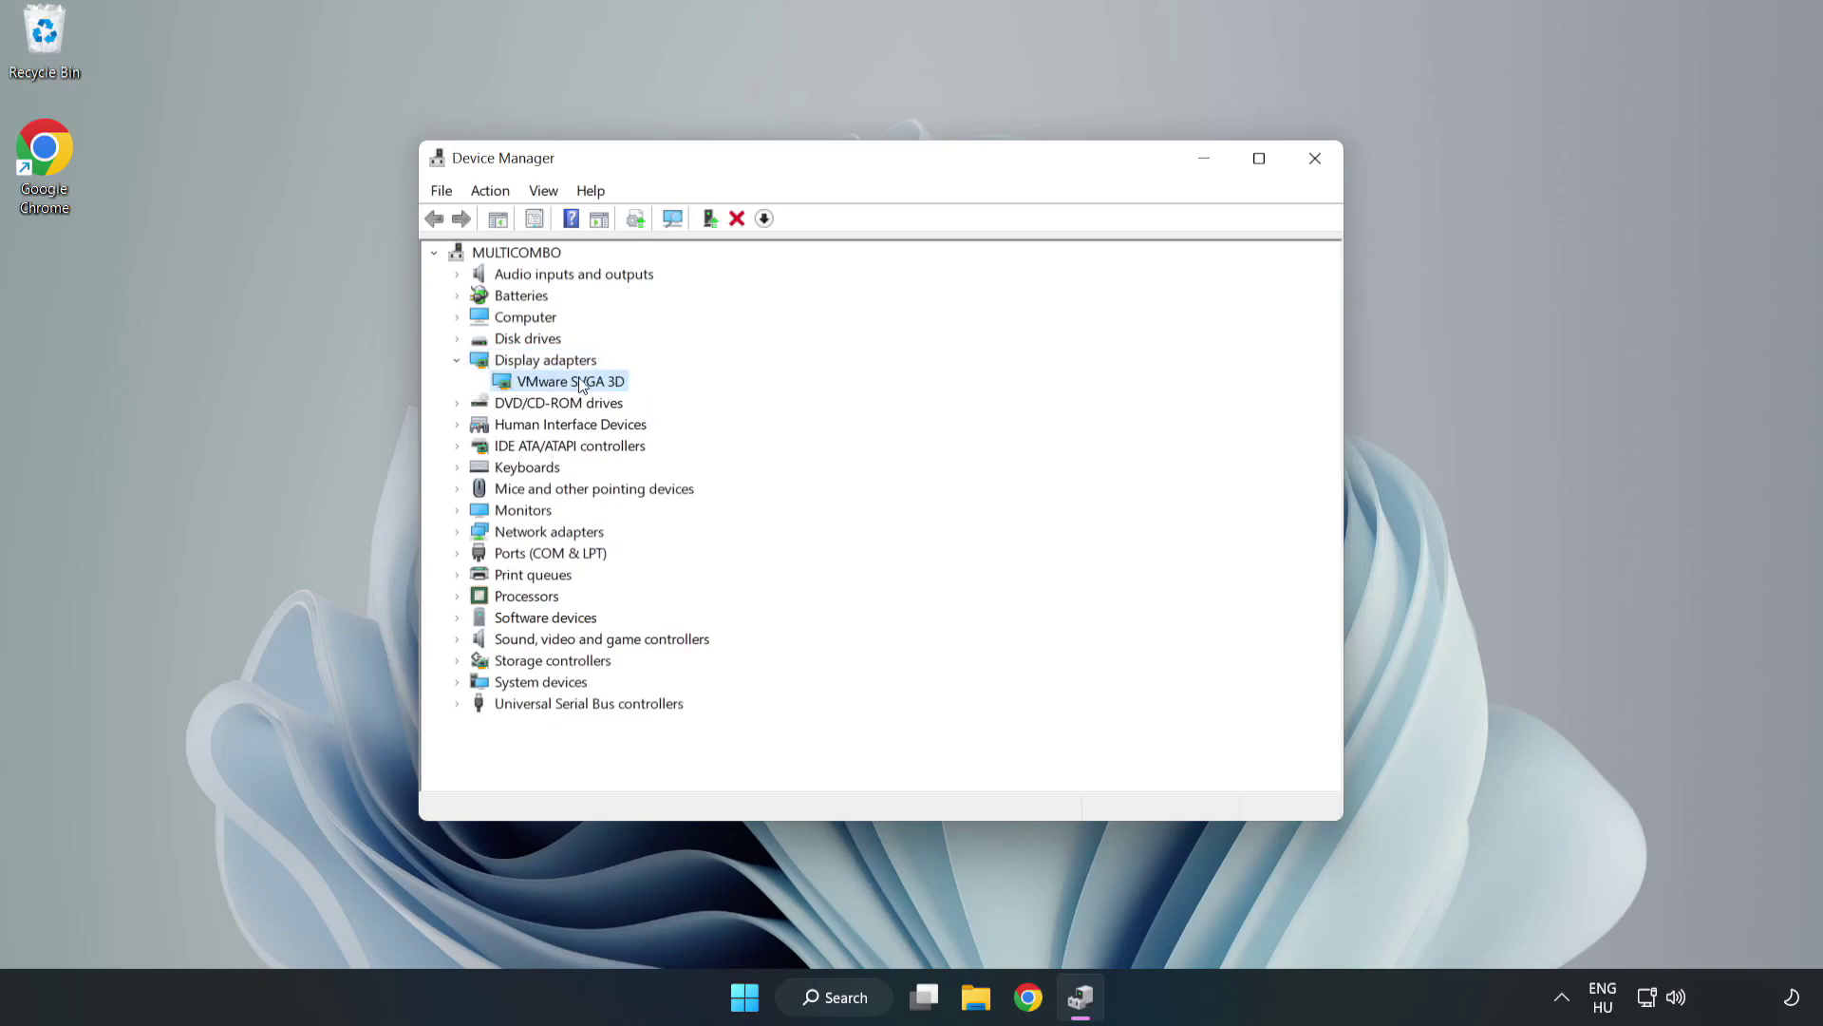
right_click(568, 389)
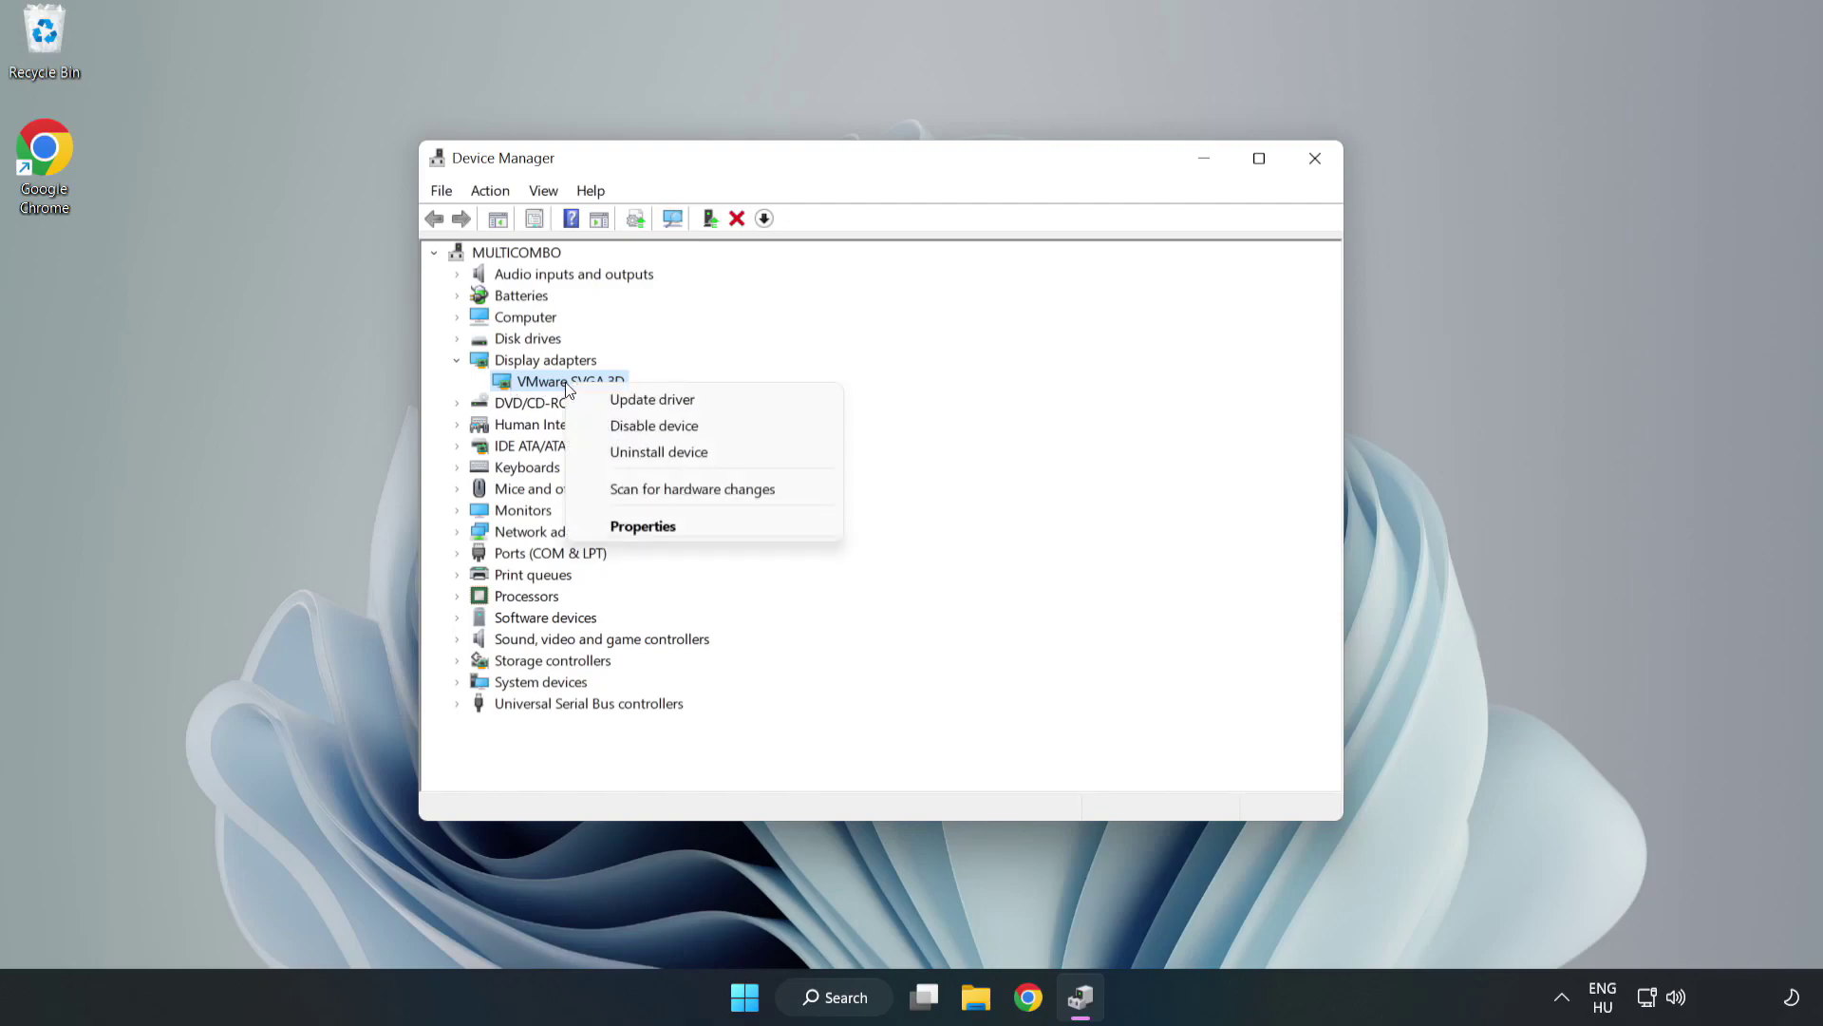
left_click(709, 408)
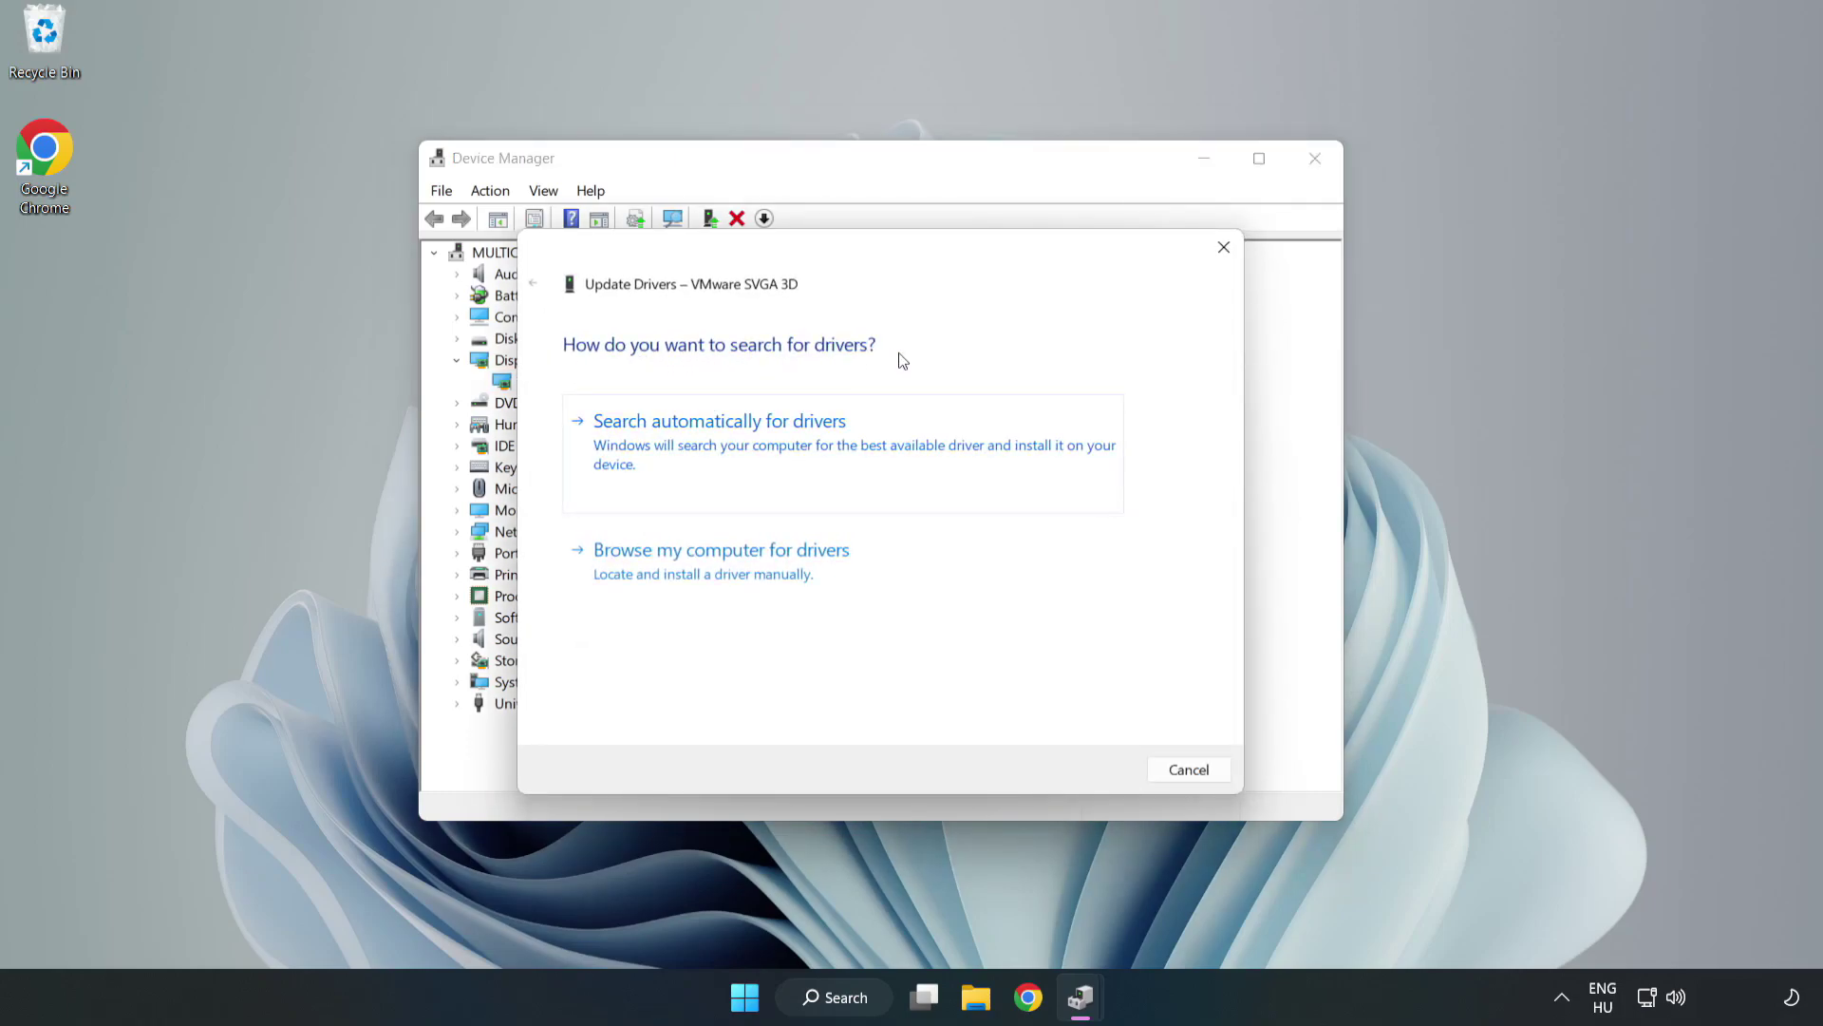
left_click(726, 444)
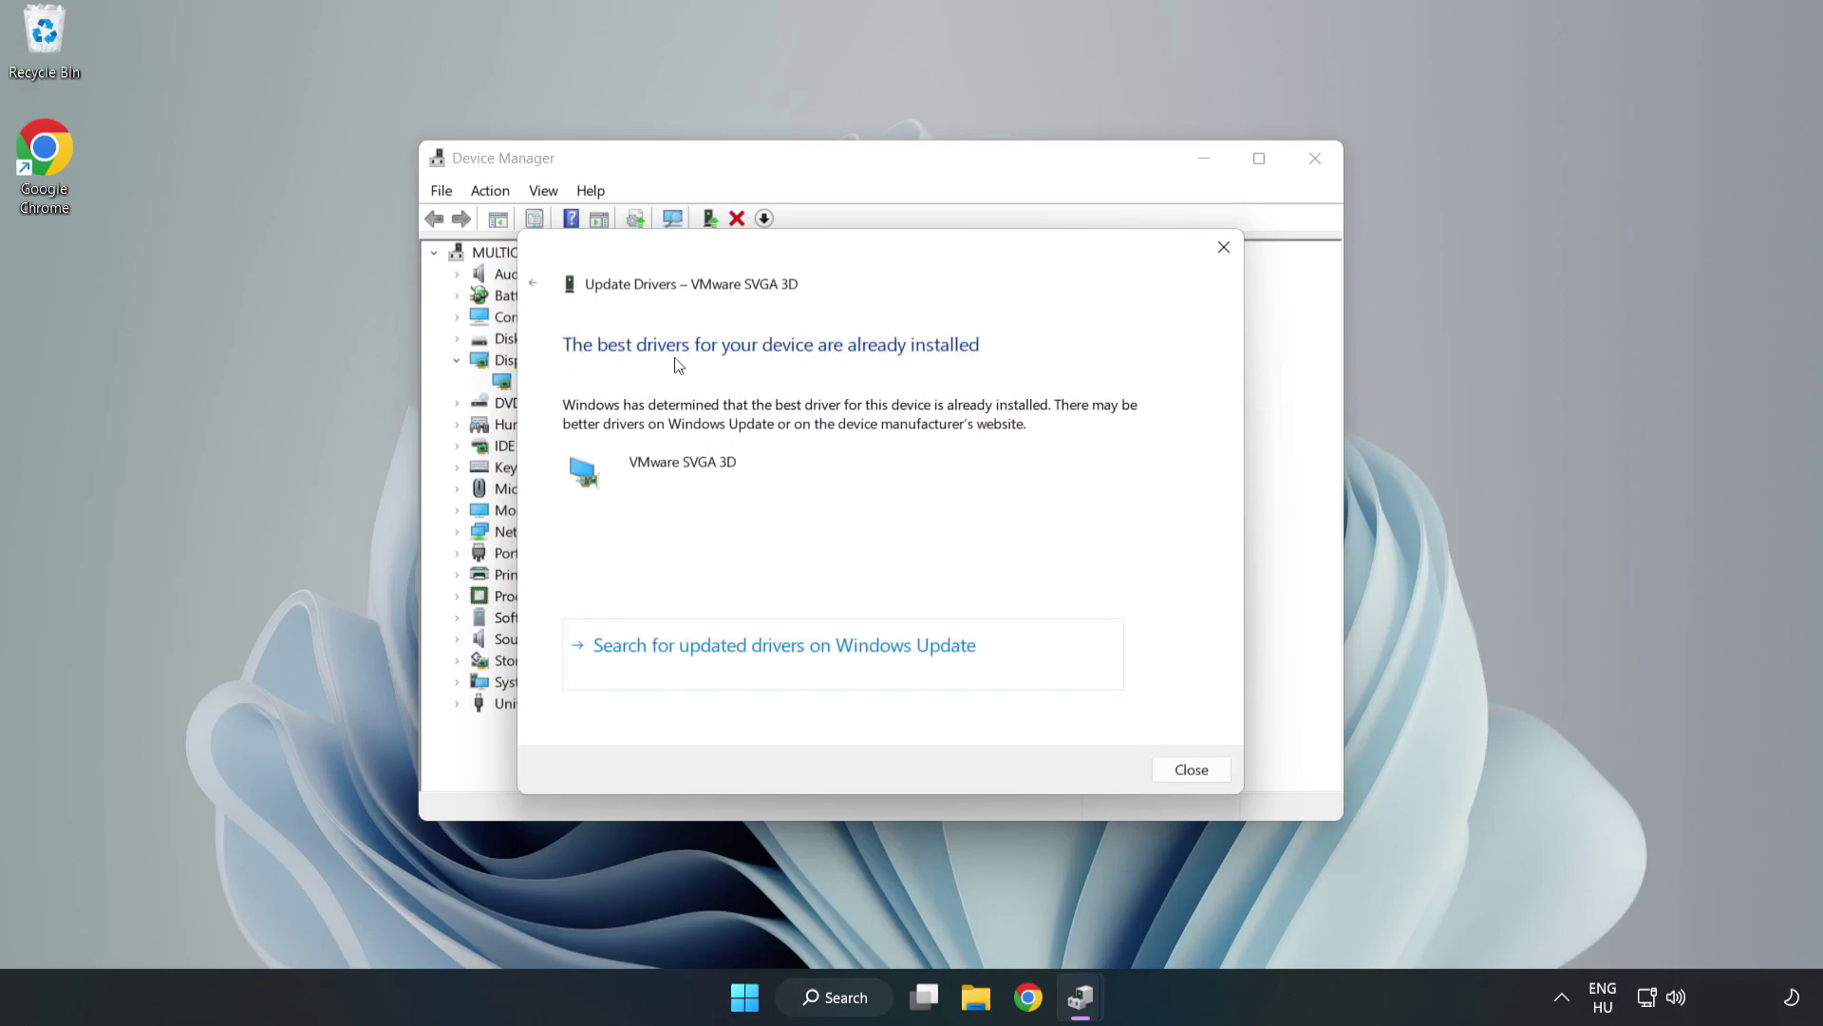
left_click(1192, 770)
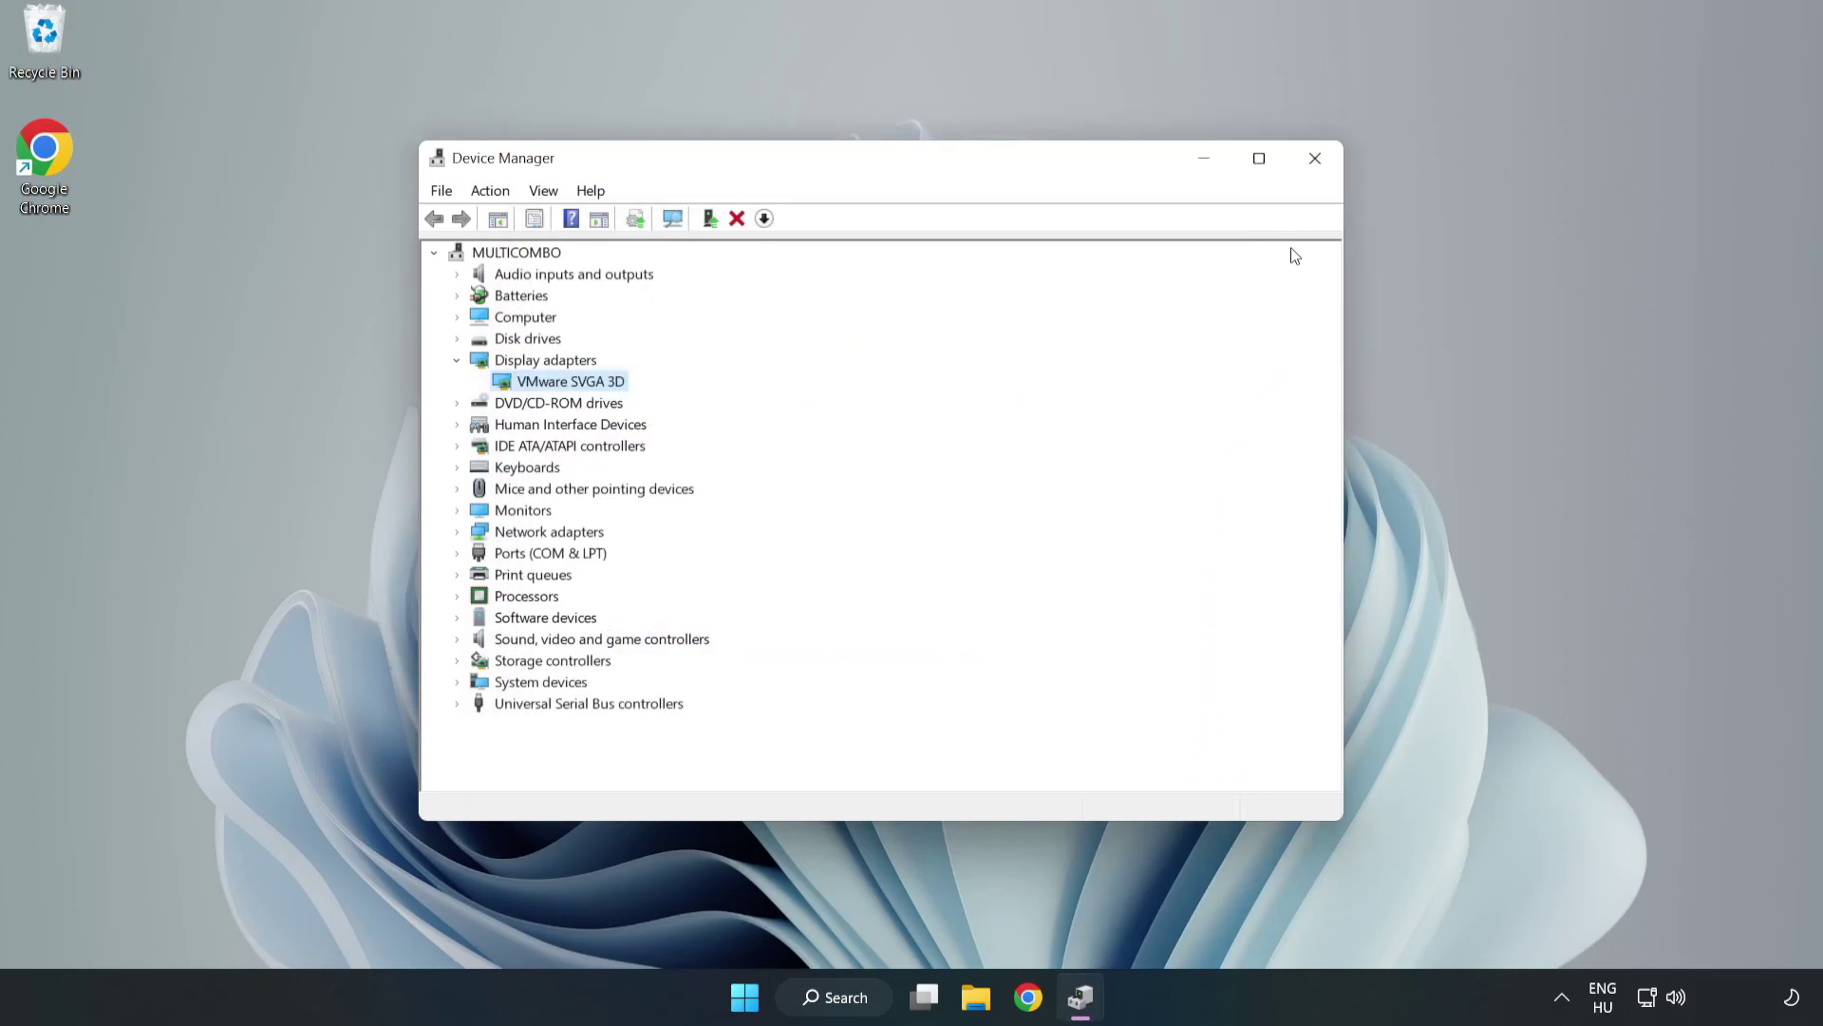
left_click(1315, 160)
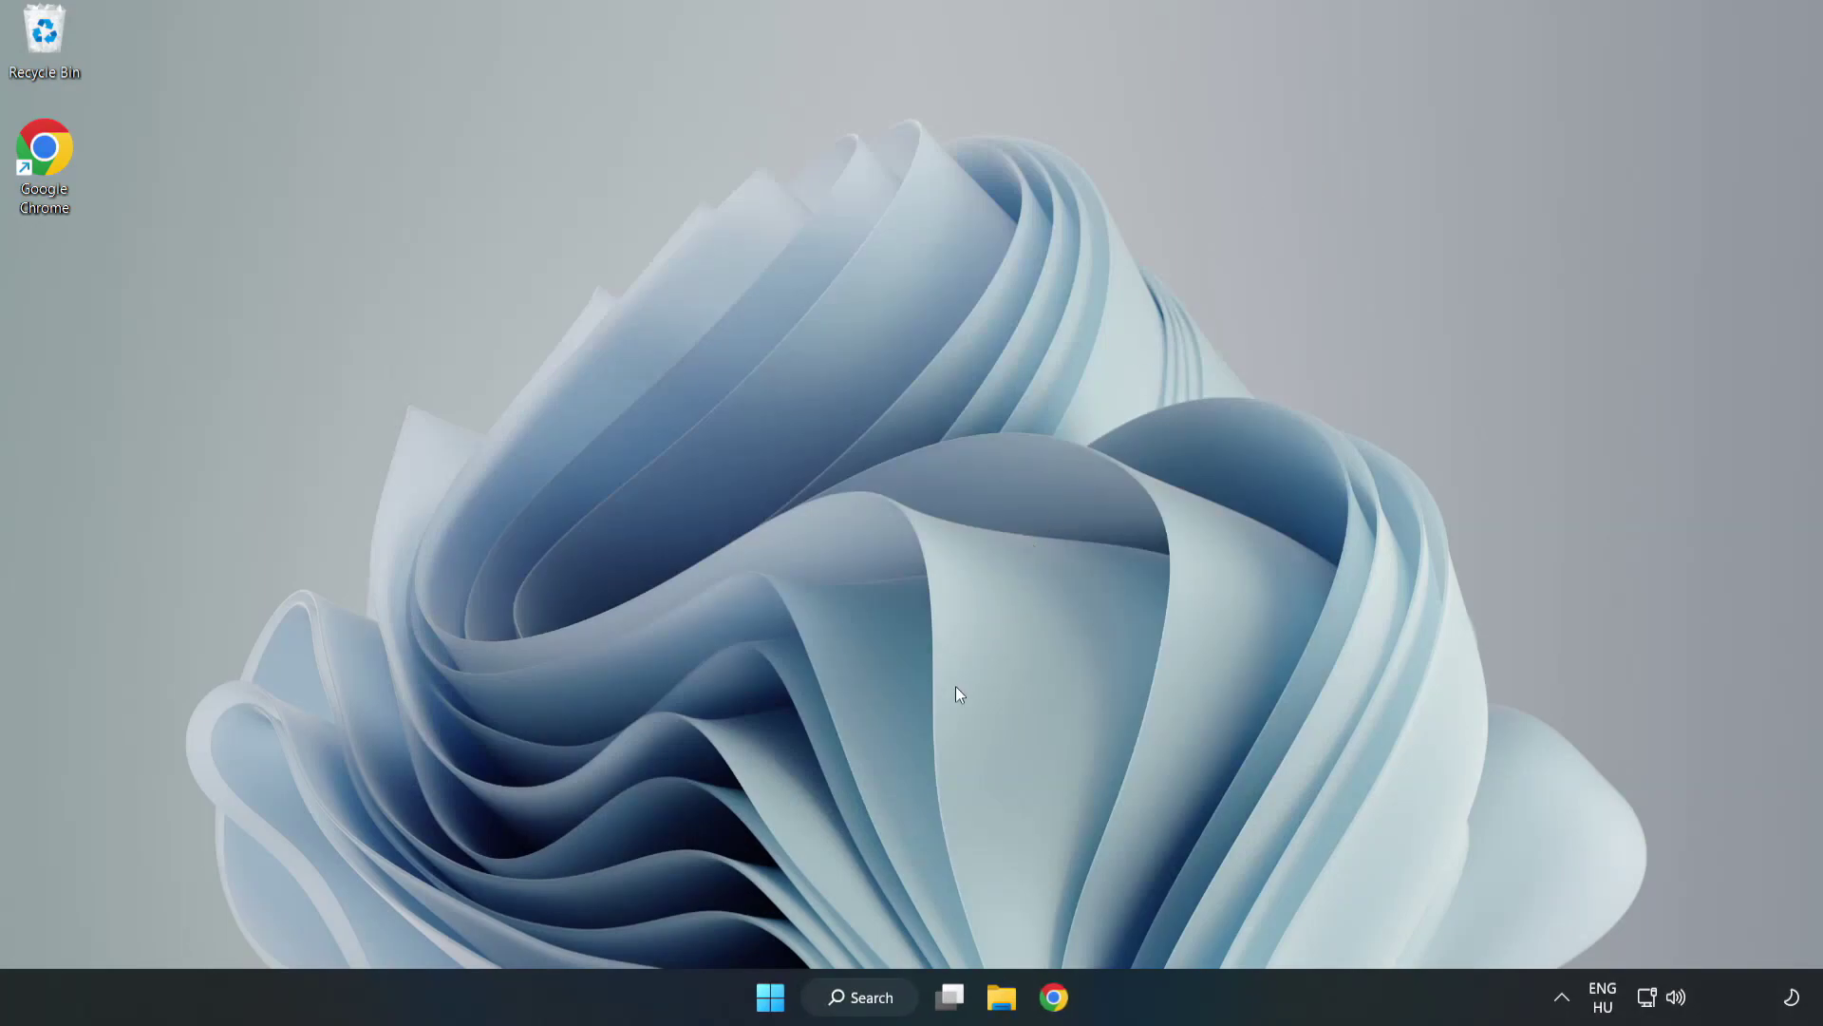
Search 'updates' and open the Windows Update settings page
left_click(869, 1000)
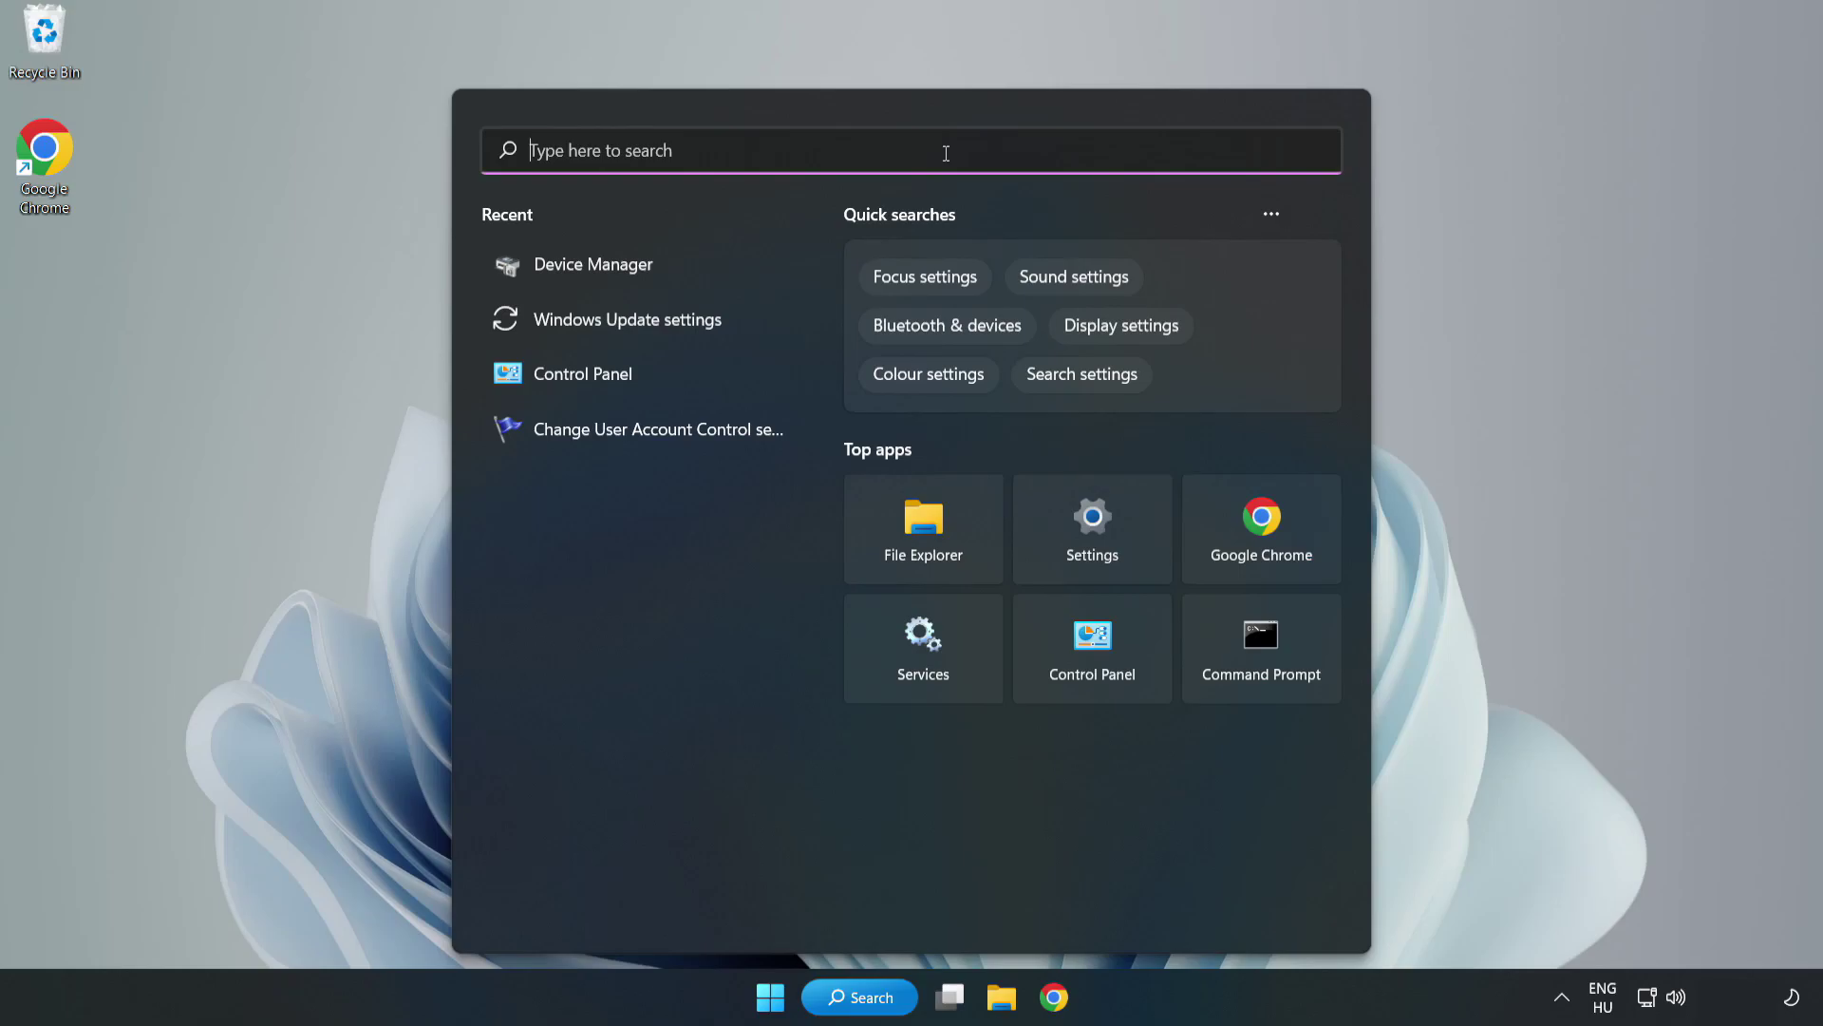
type("update")
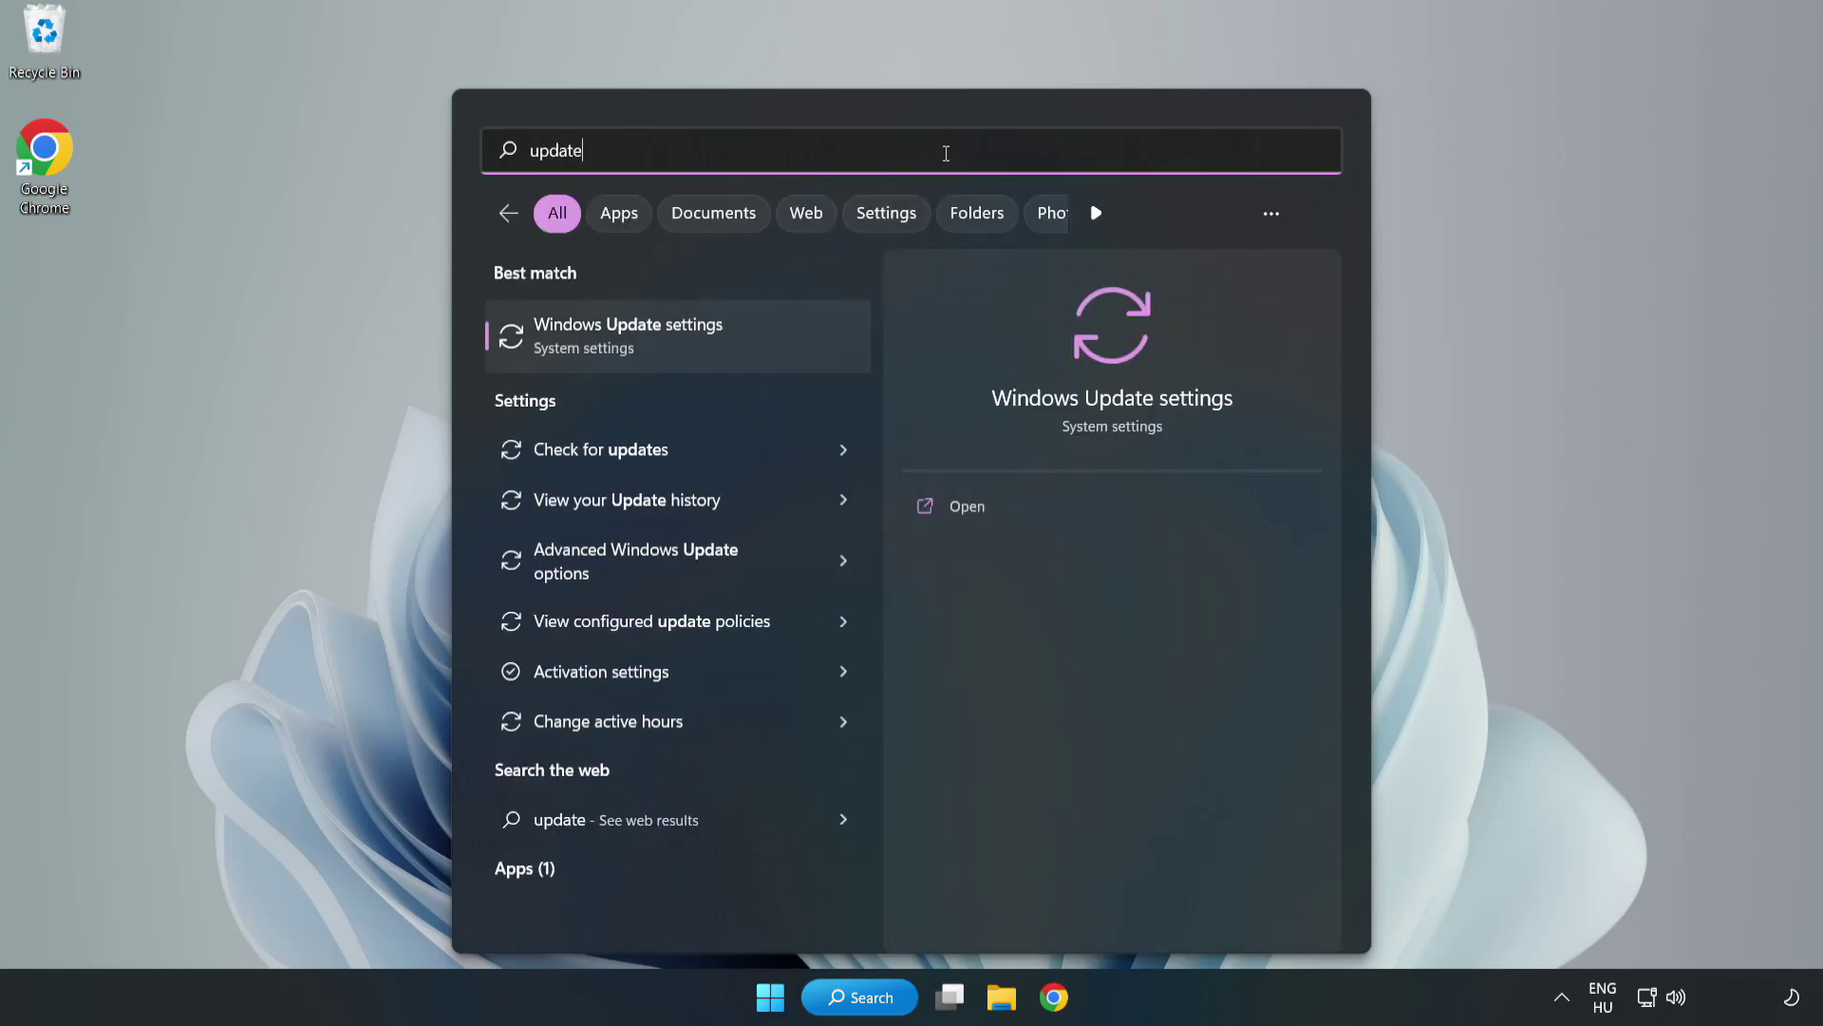
type("s")
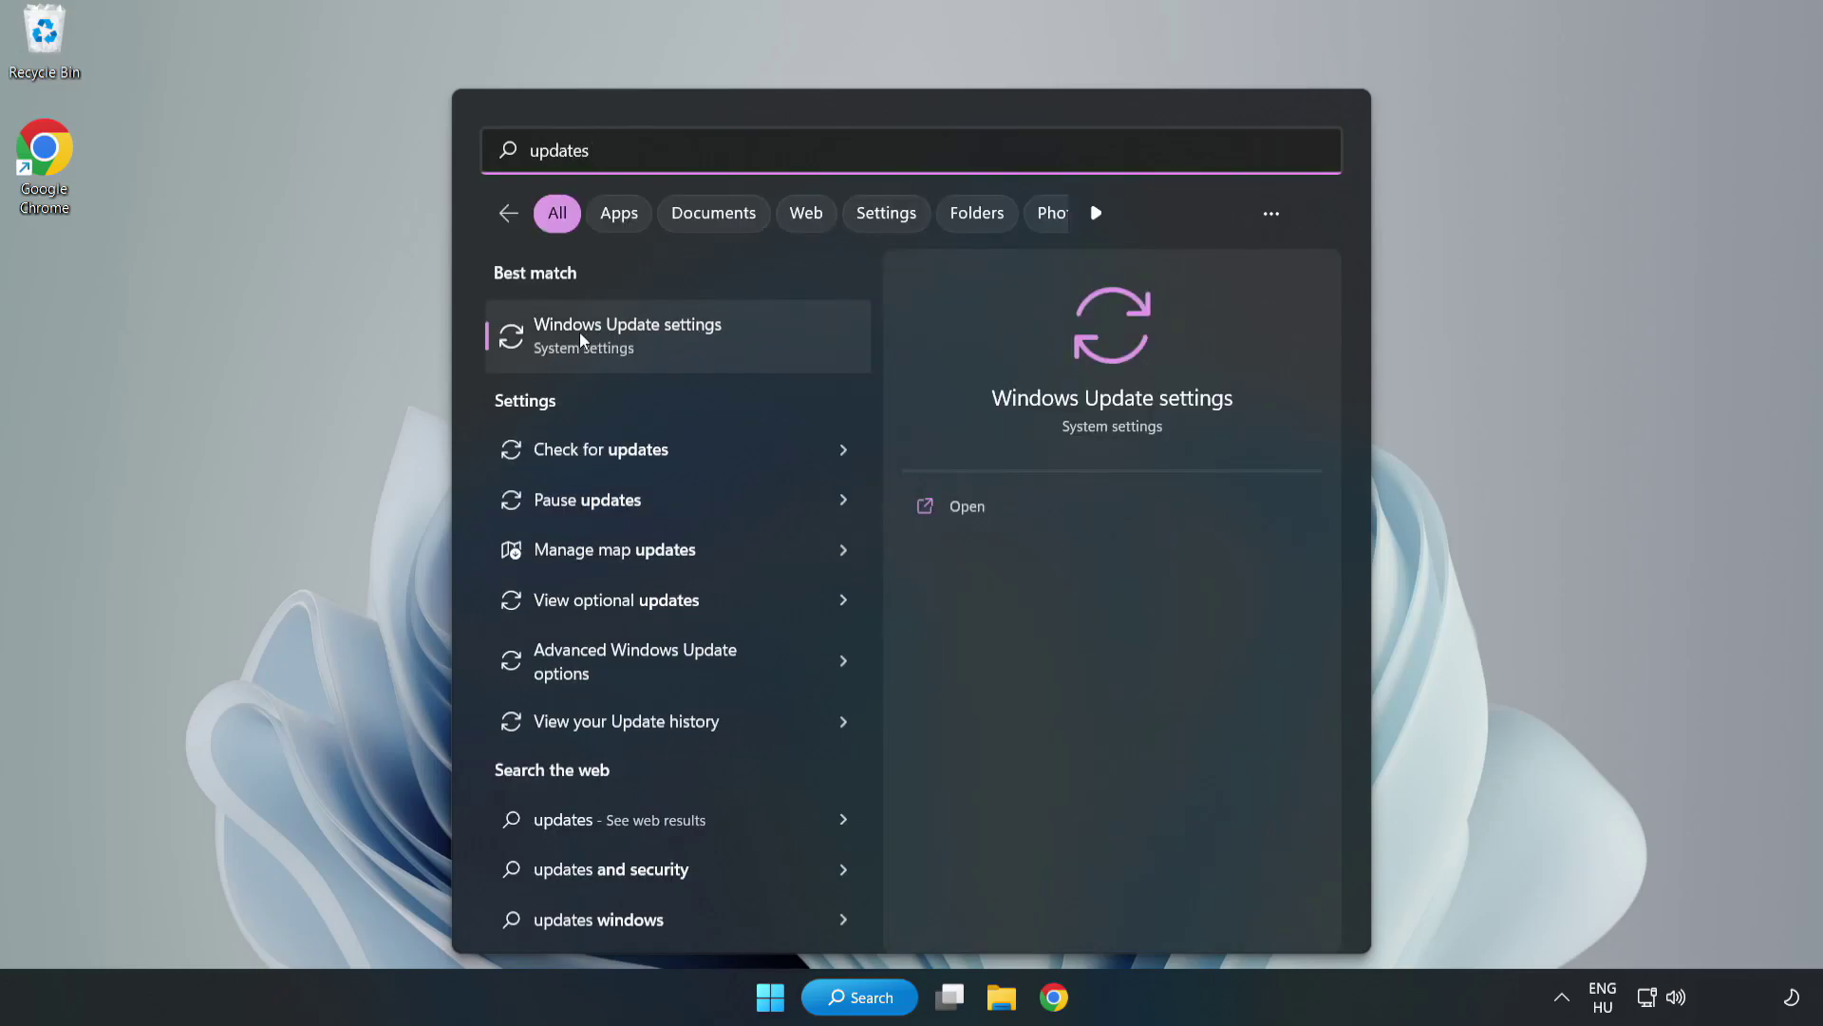
left_click(649, 338)
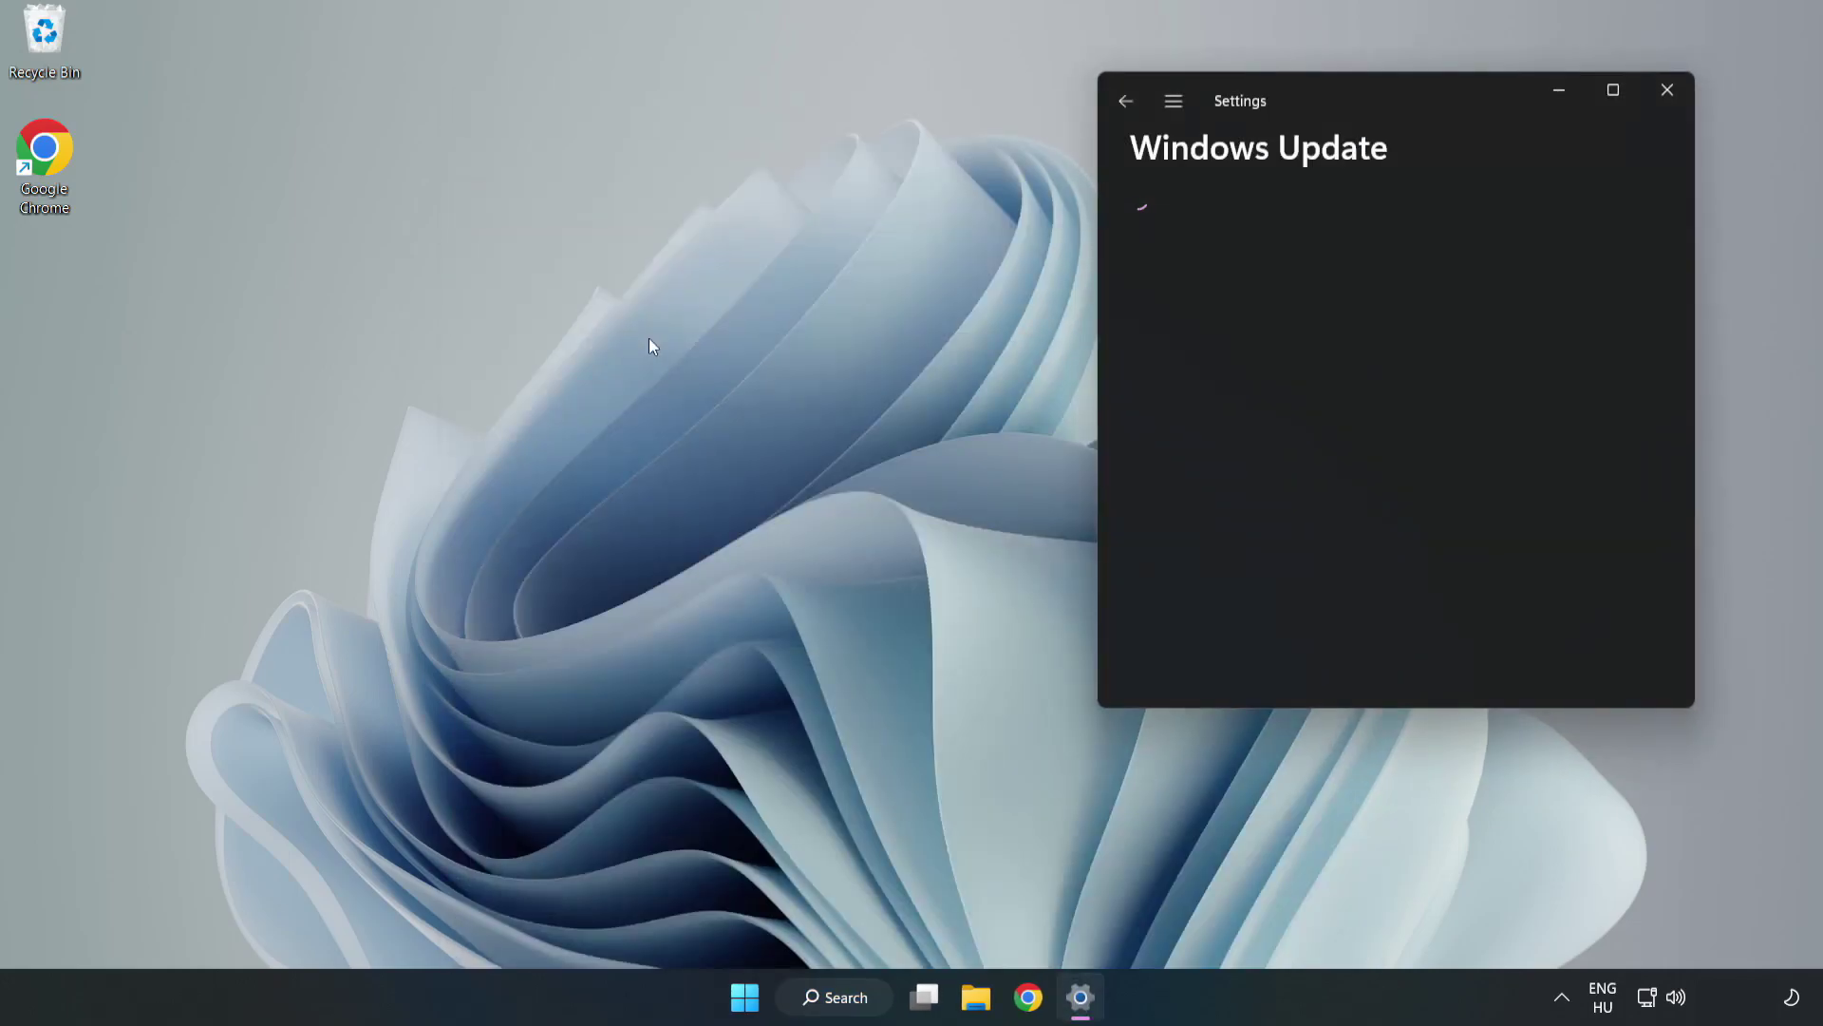
Maximize Settings, check for updates until it reports up to date, then close it
left_click(1613, 90)
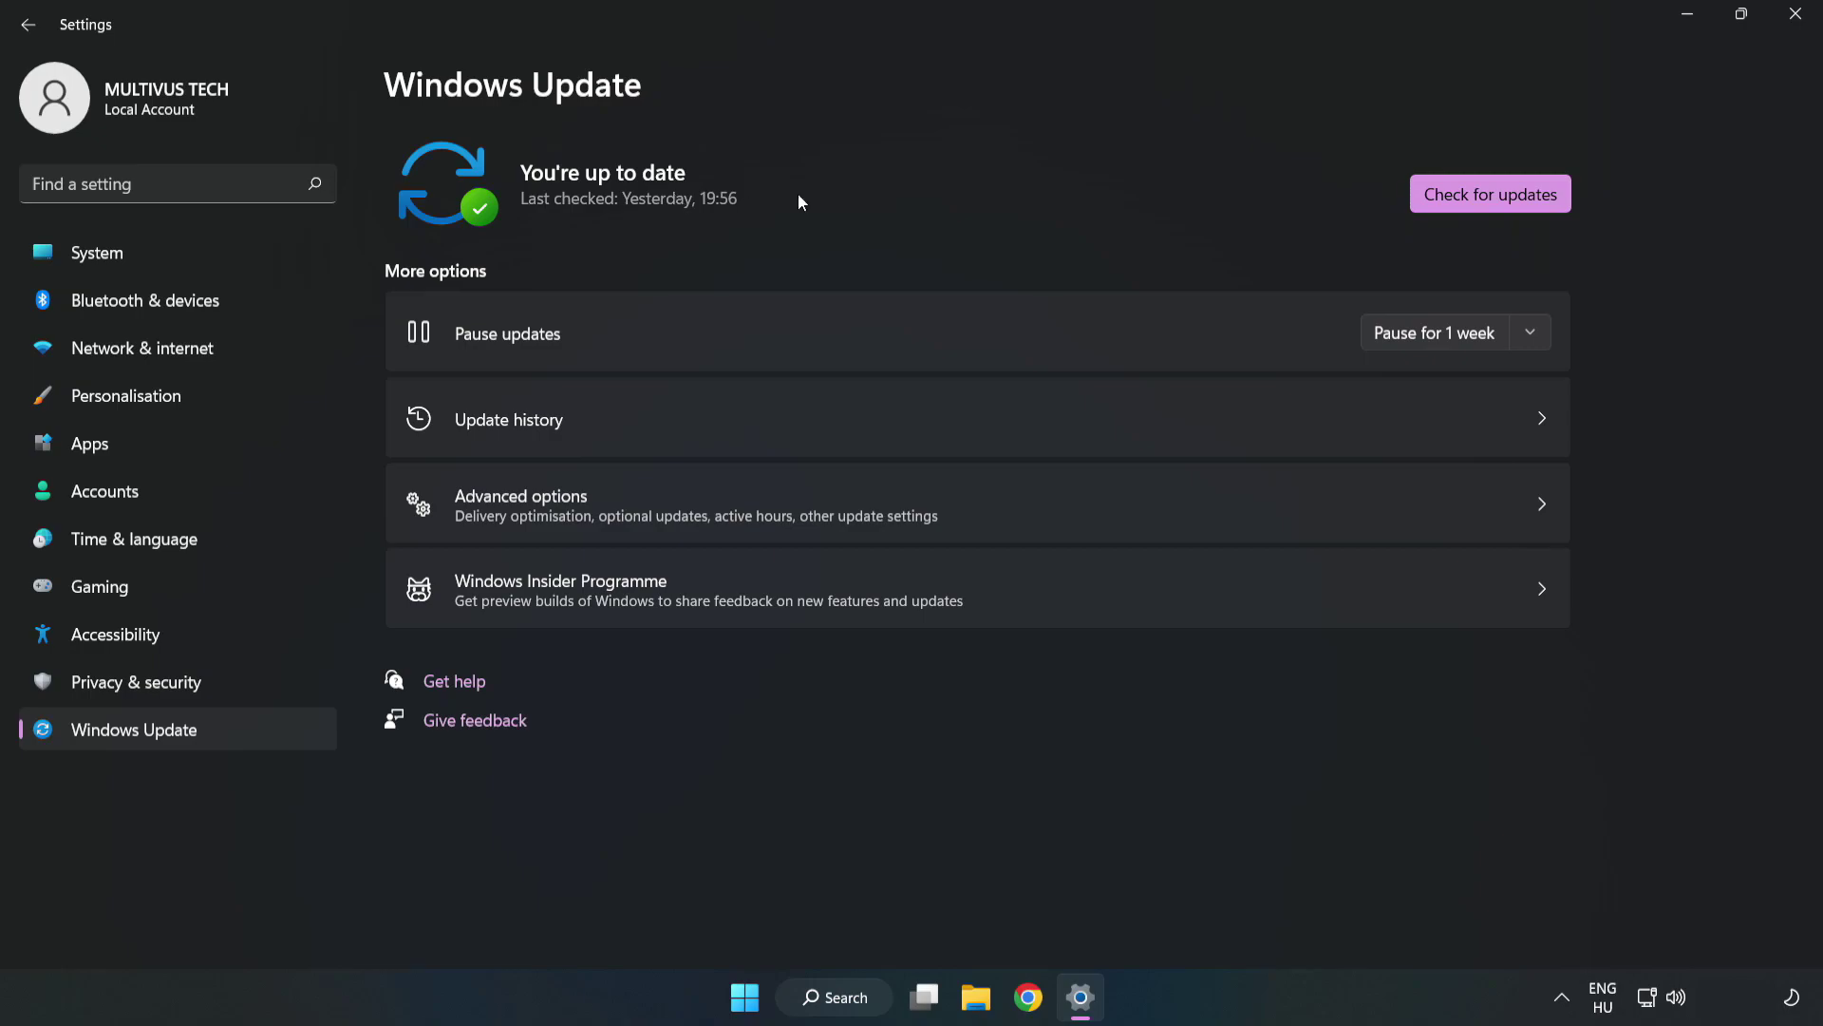
left_click(1498, 198)
left_click(1795, 18)
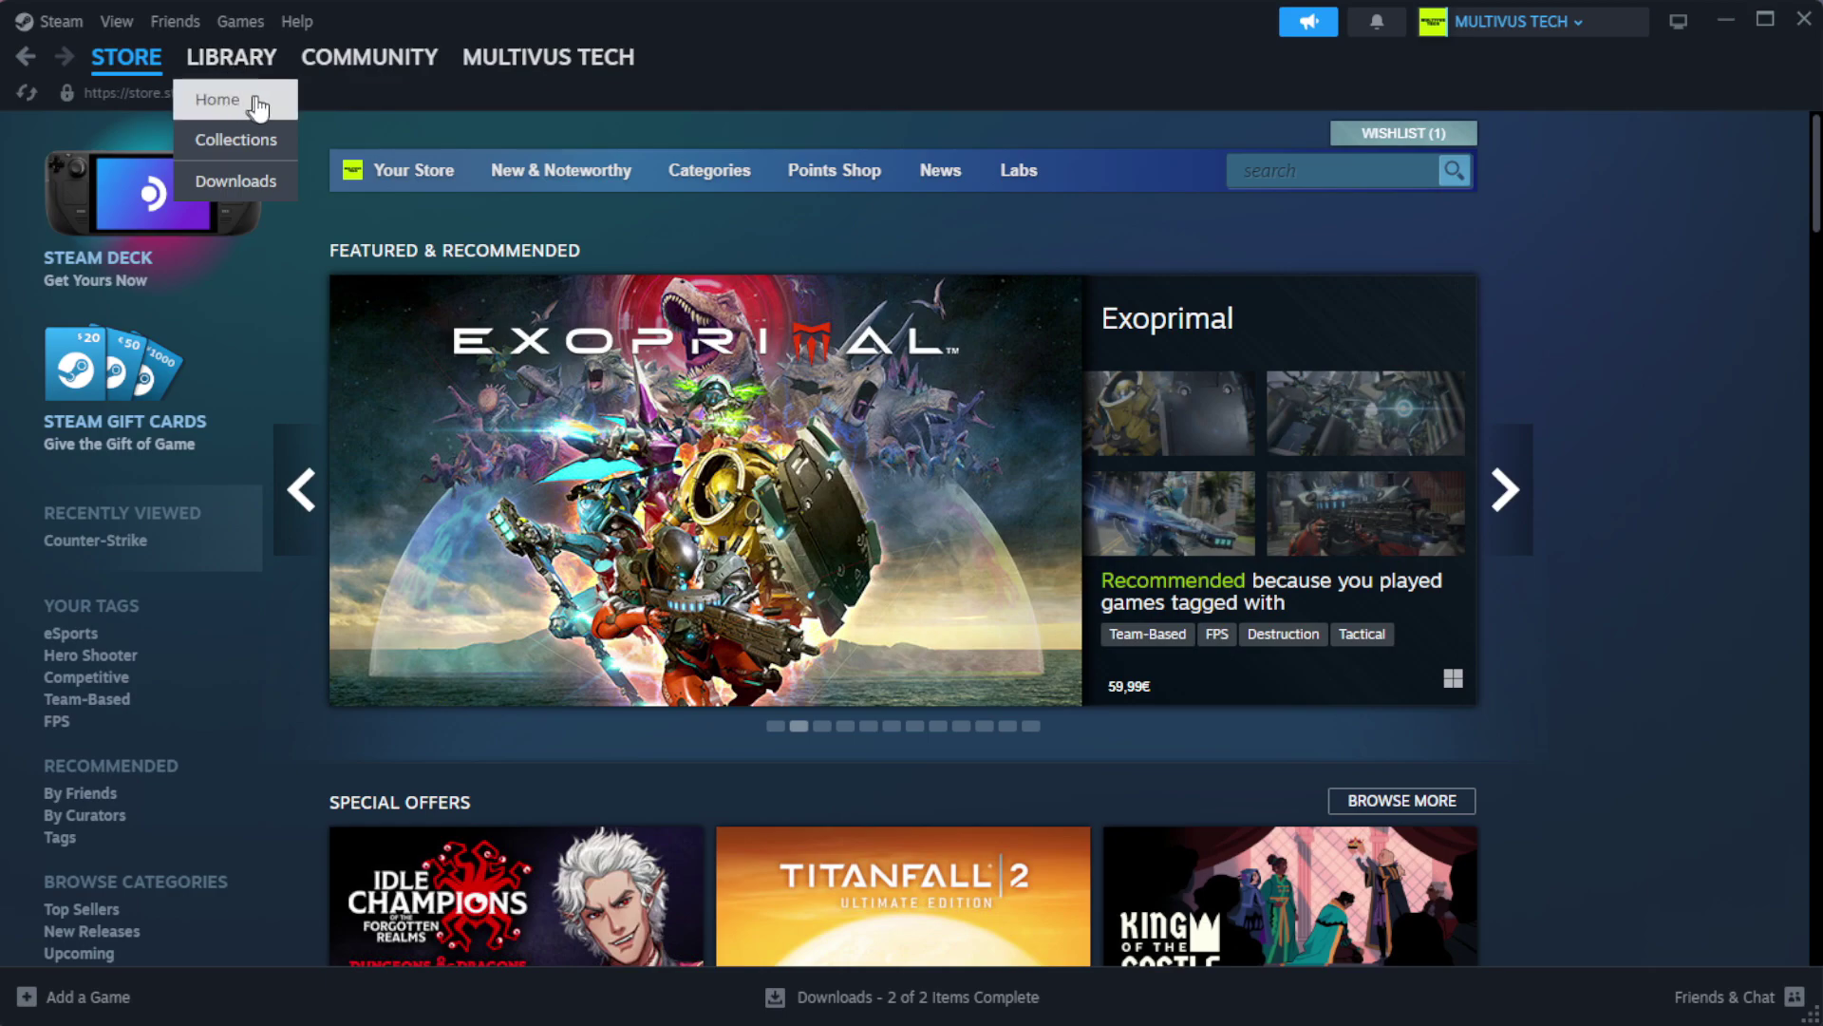
Open Properties for YOUR NOT WORKING GAME from Steam's Library Home favorites
left_click(254, 100)
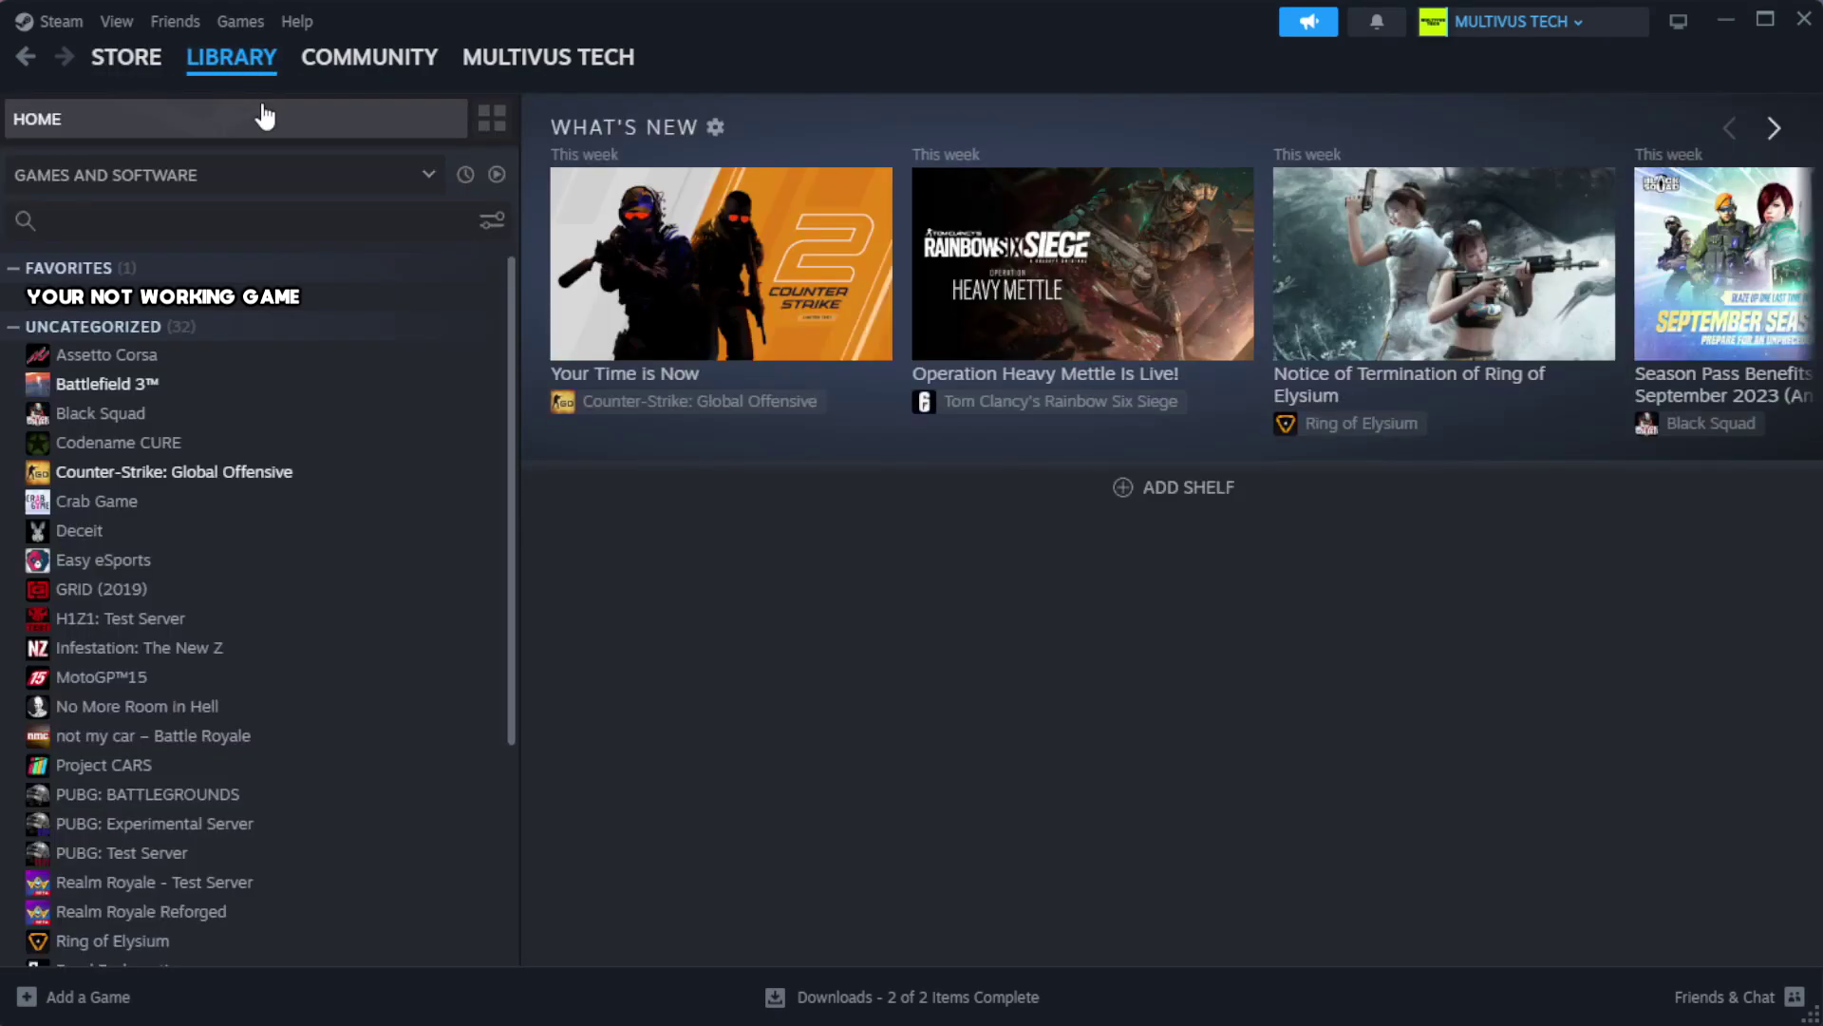
right_click(449, 300)
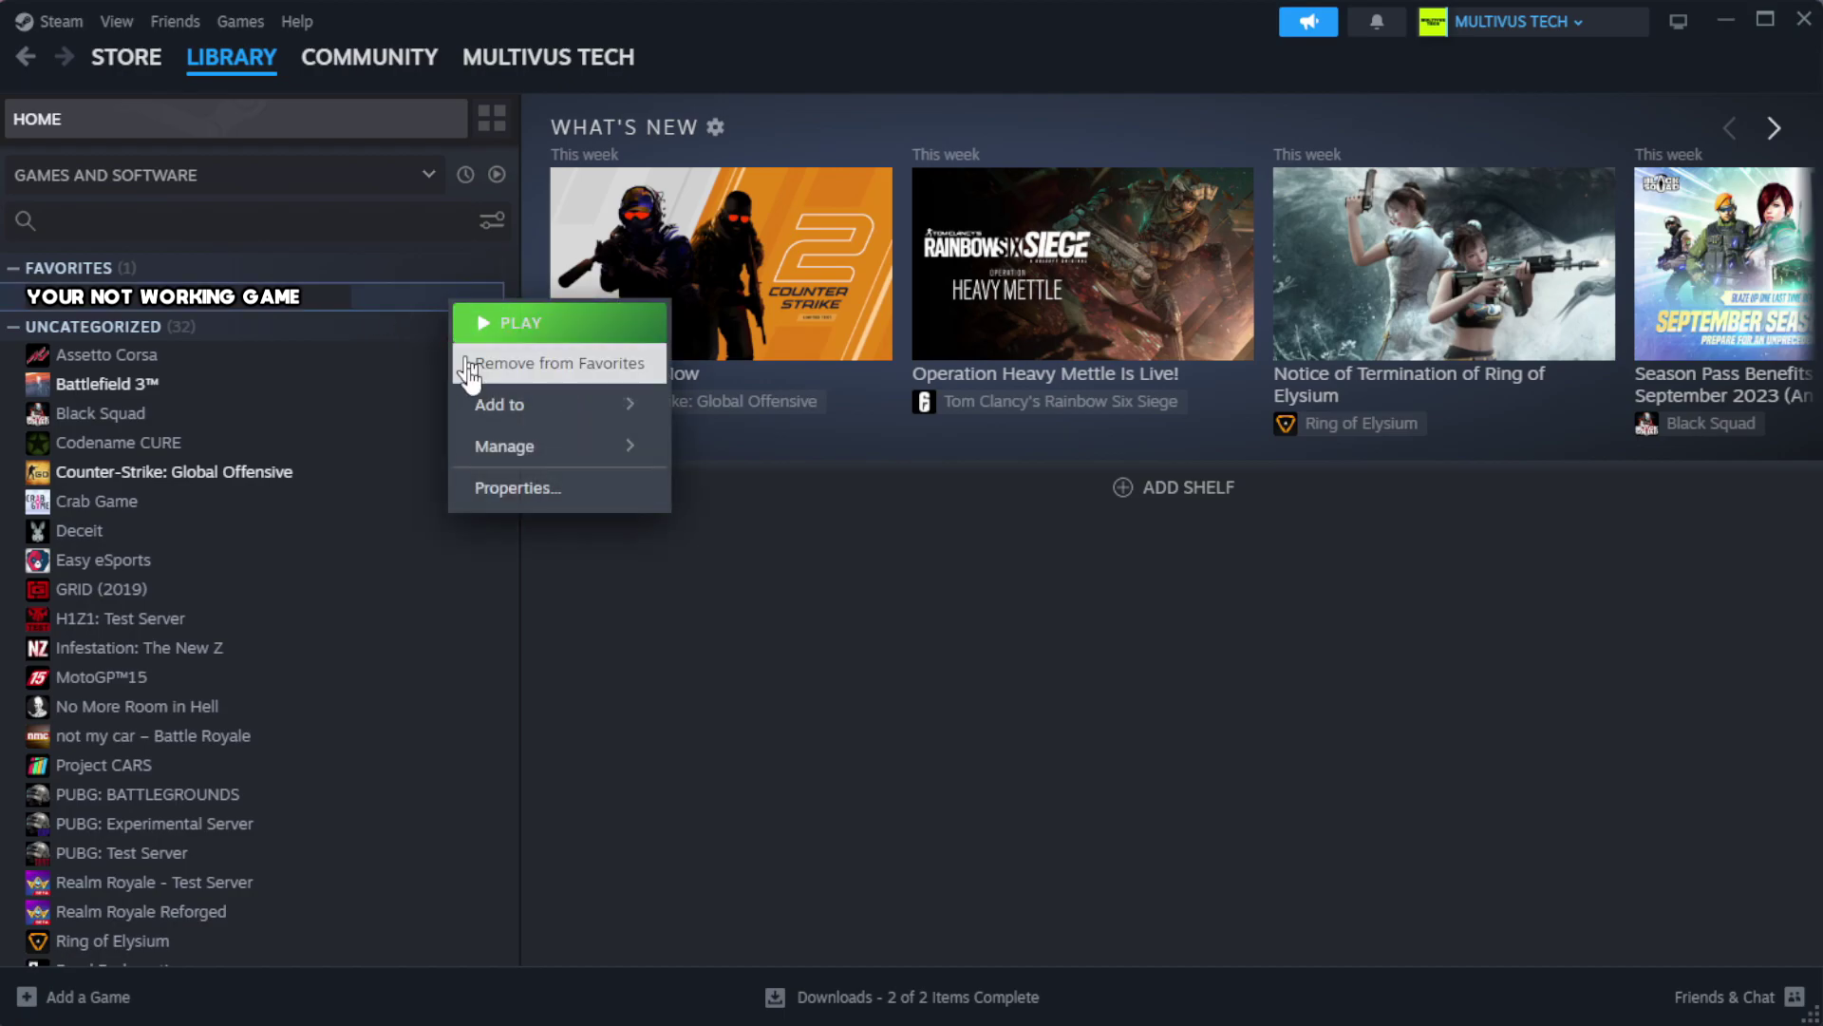
left_click(576, 503)
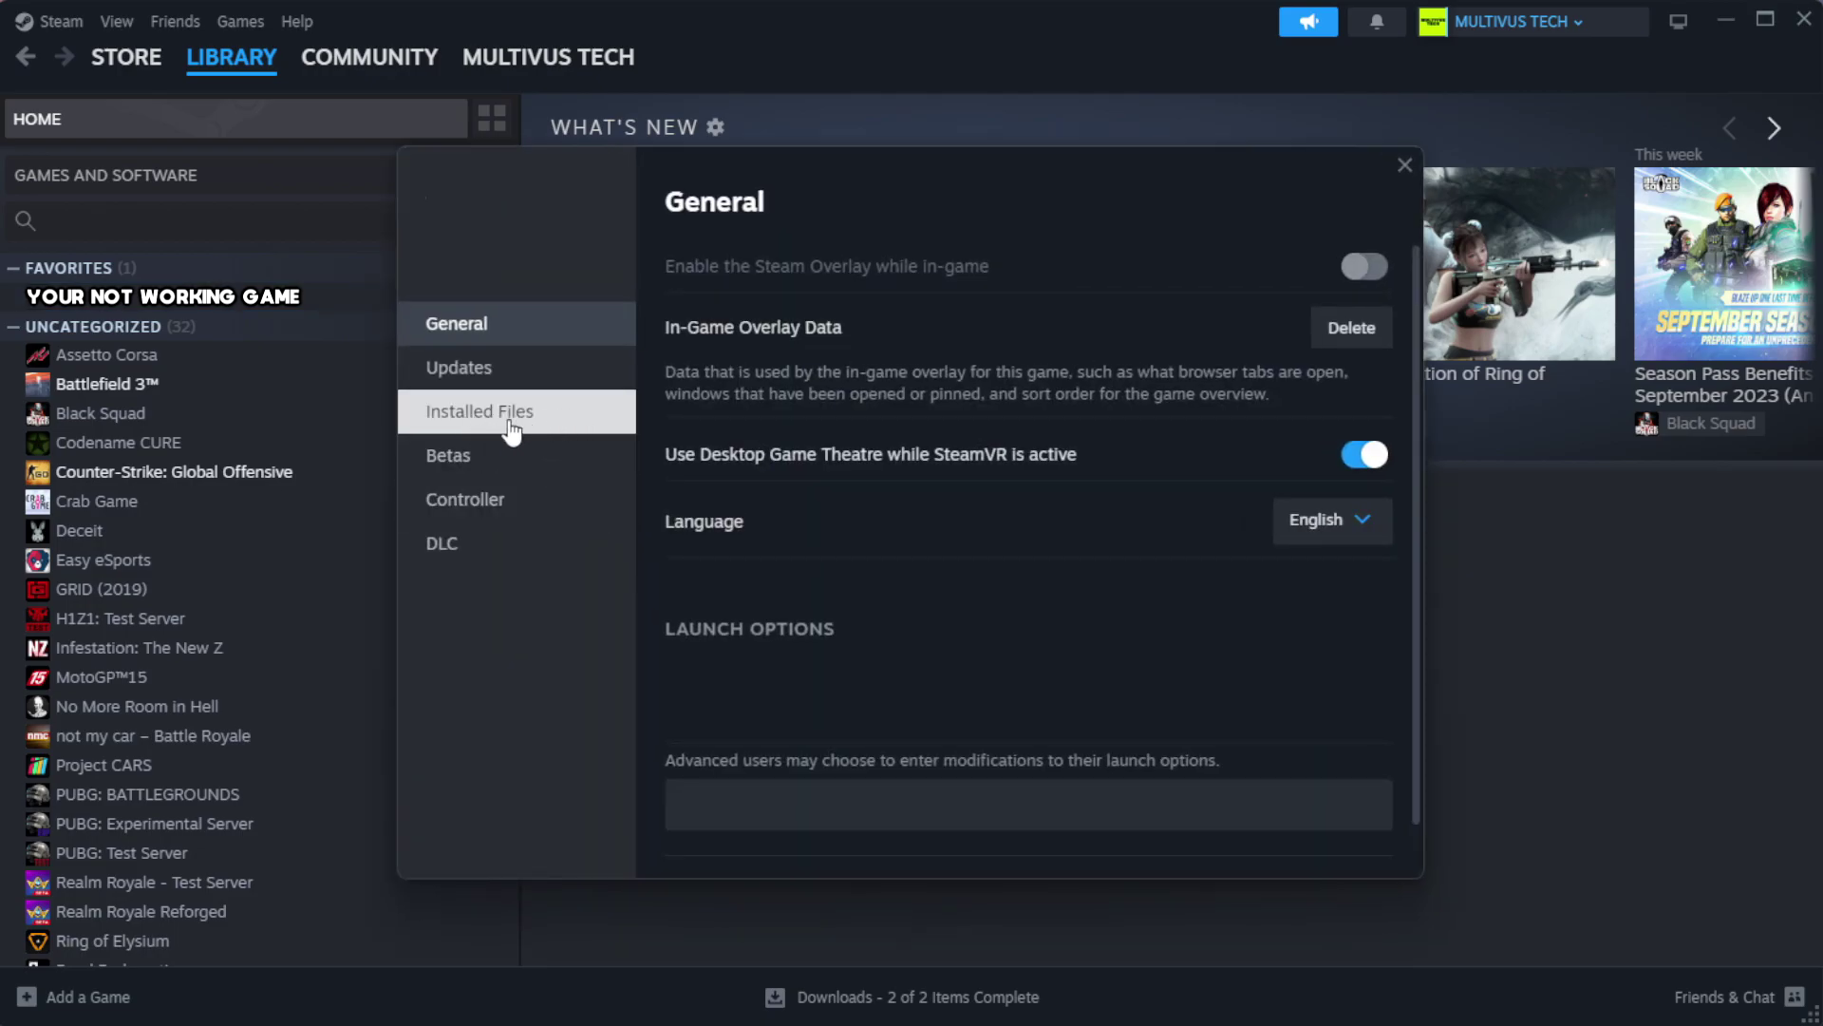
Verify the game's installed files, with all 1039 files validated
left_click(600, 433)
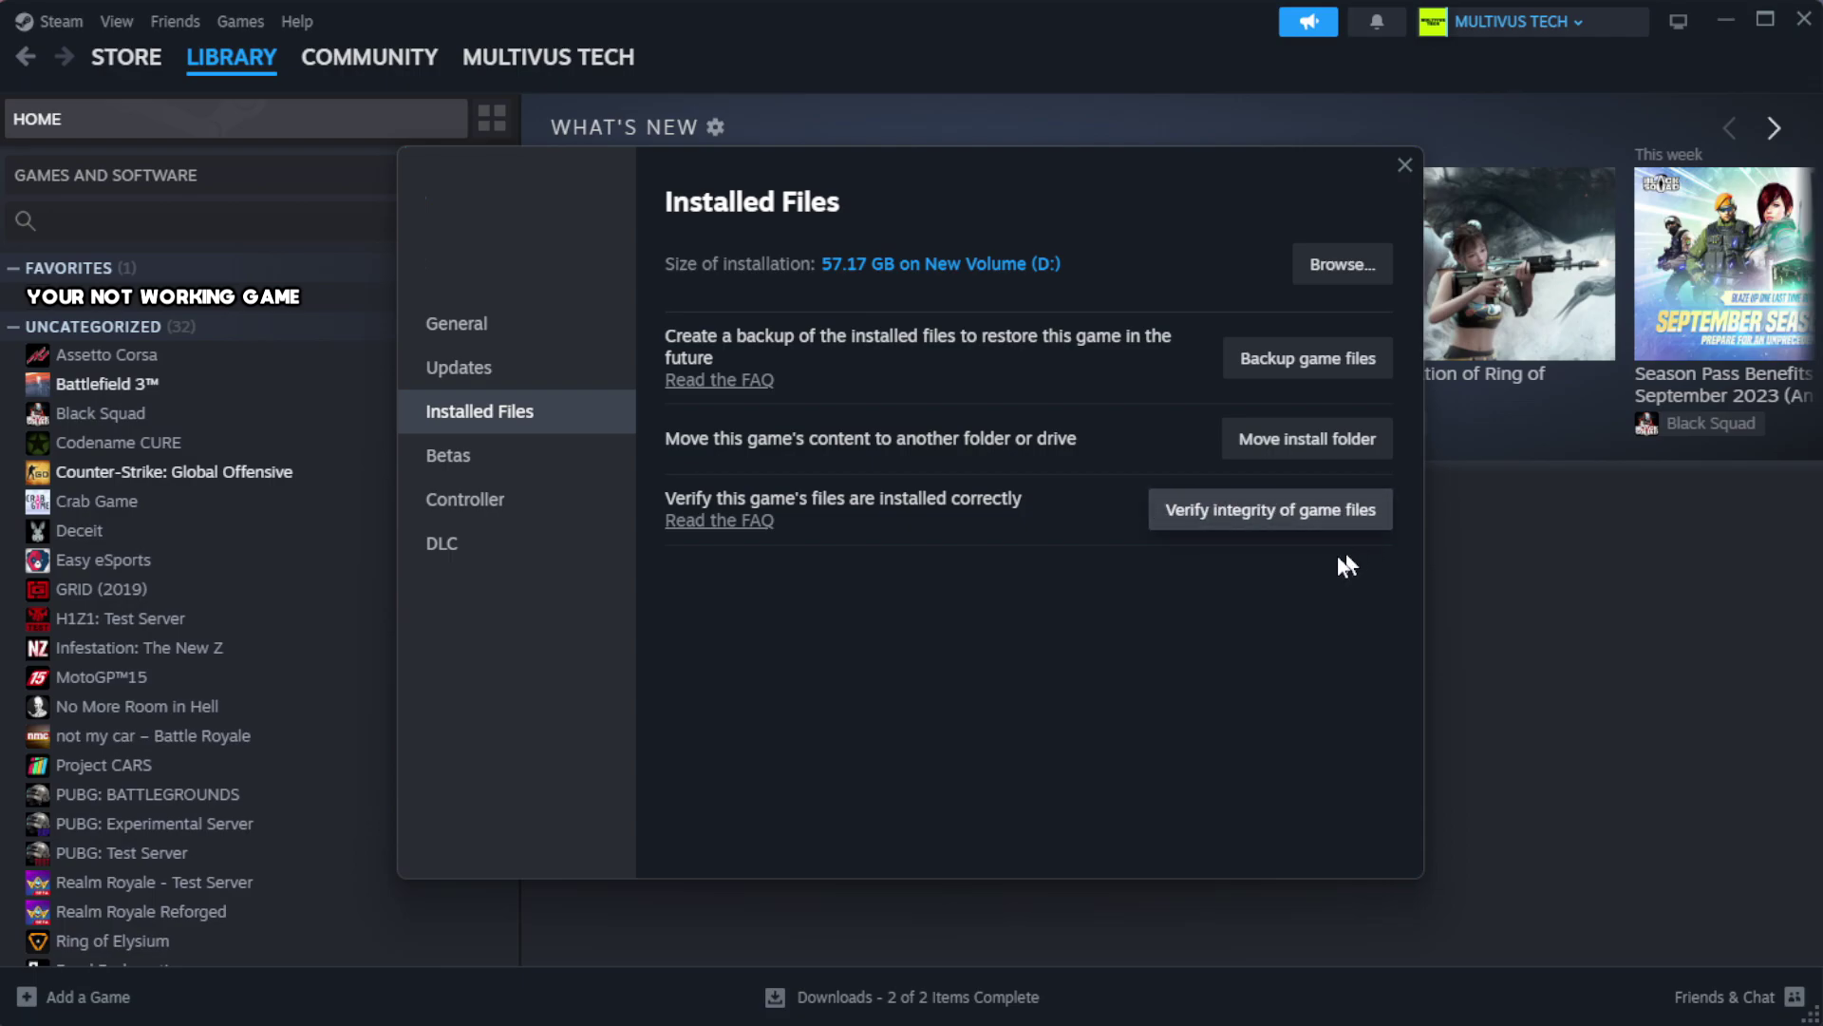
left_click(1281, 529)
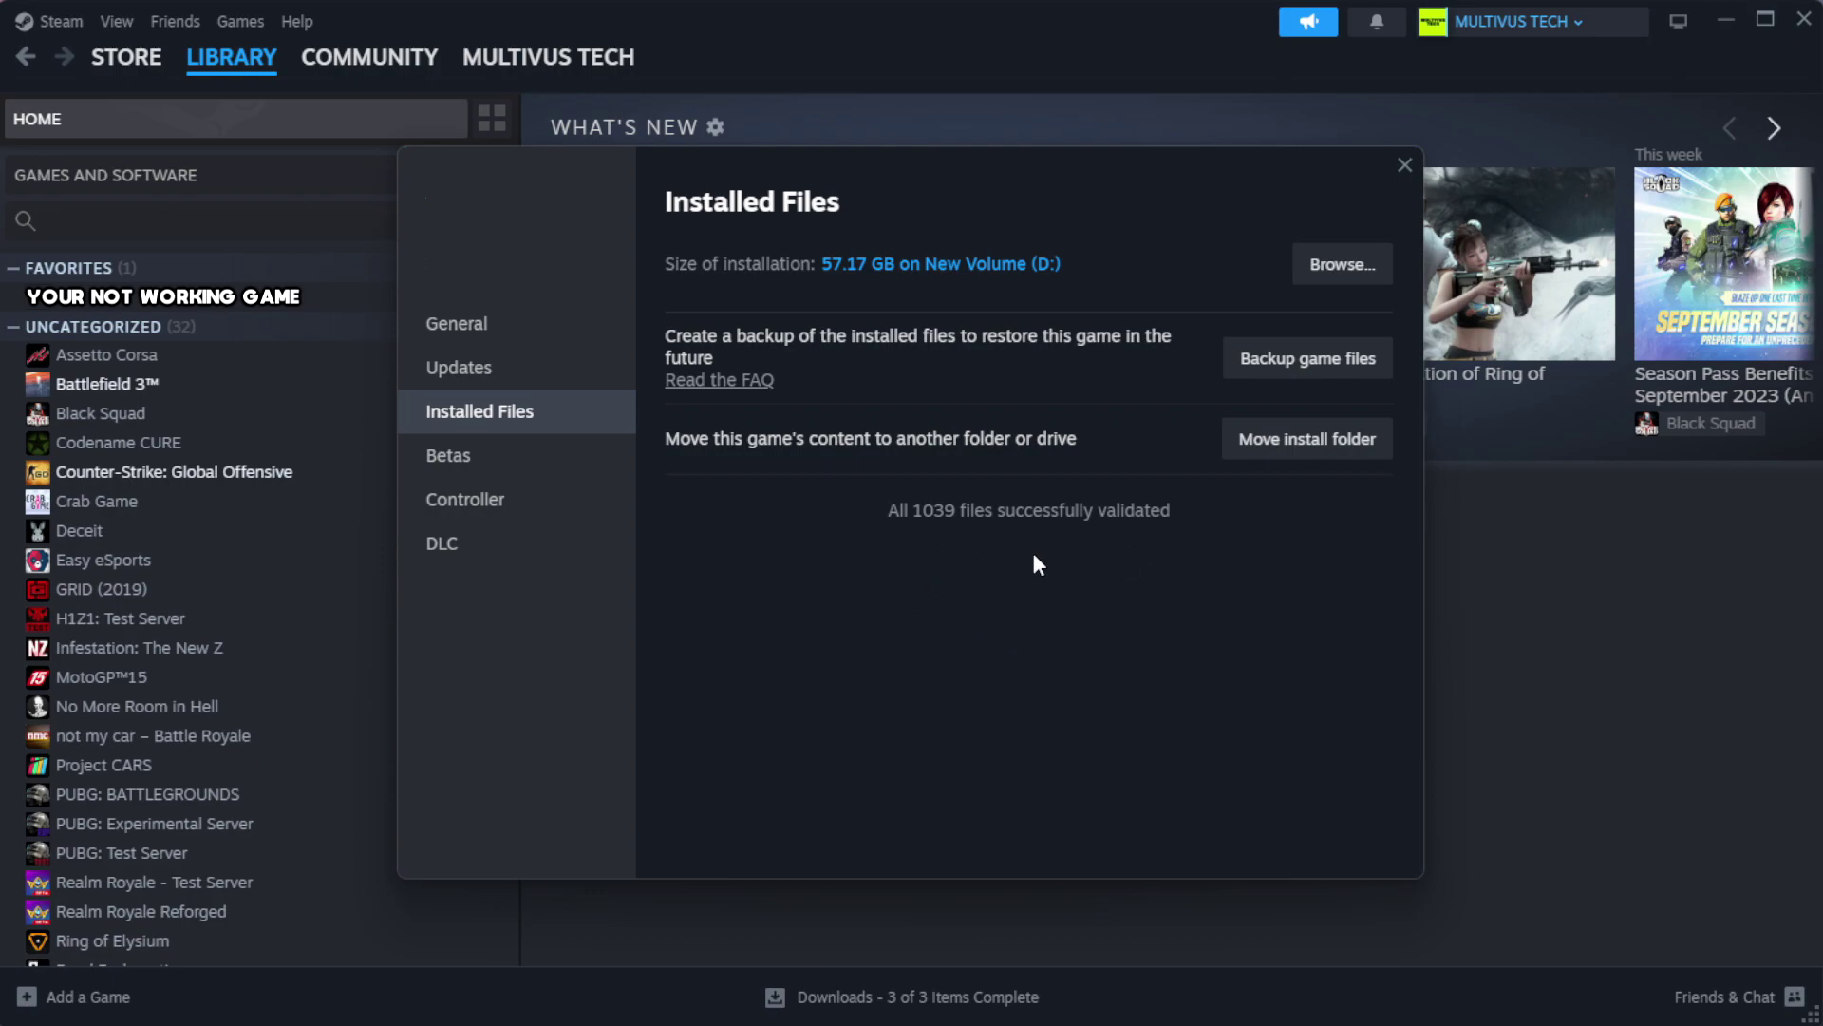
Browse to the game's install folder and open the game shortcut's Properties
left_click(1340, 265)
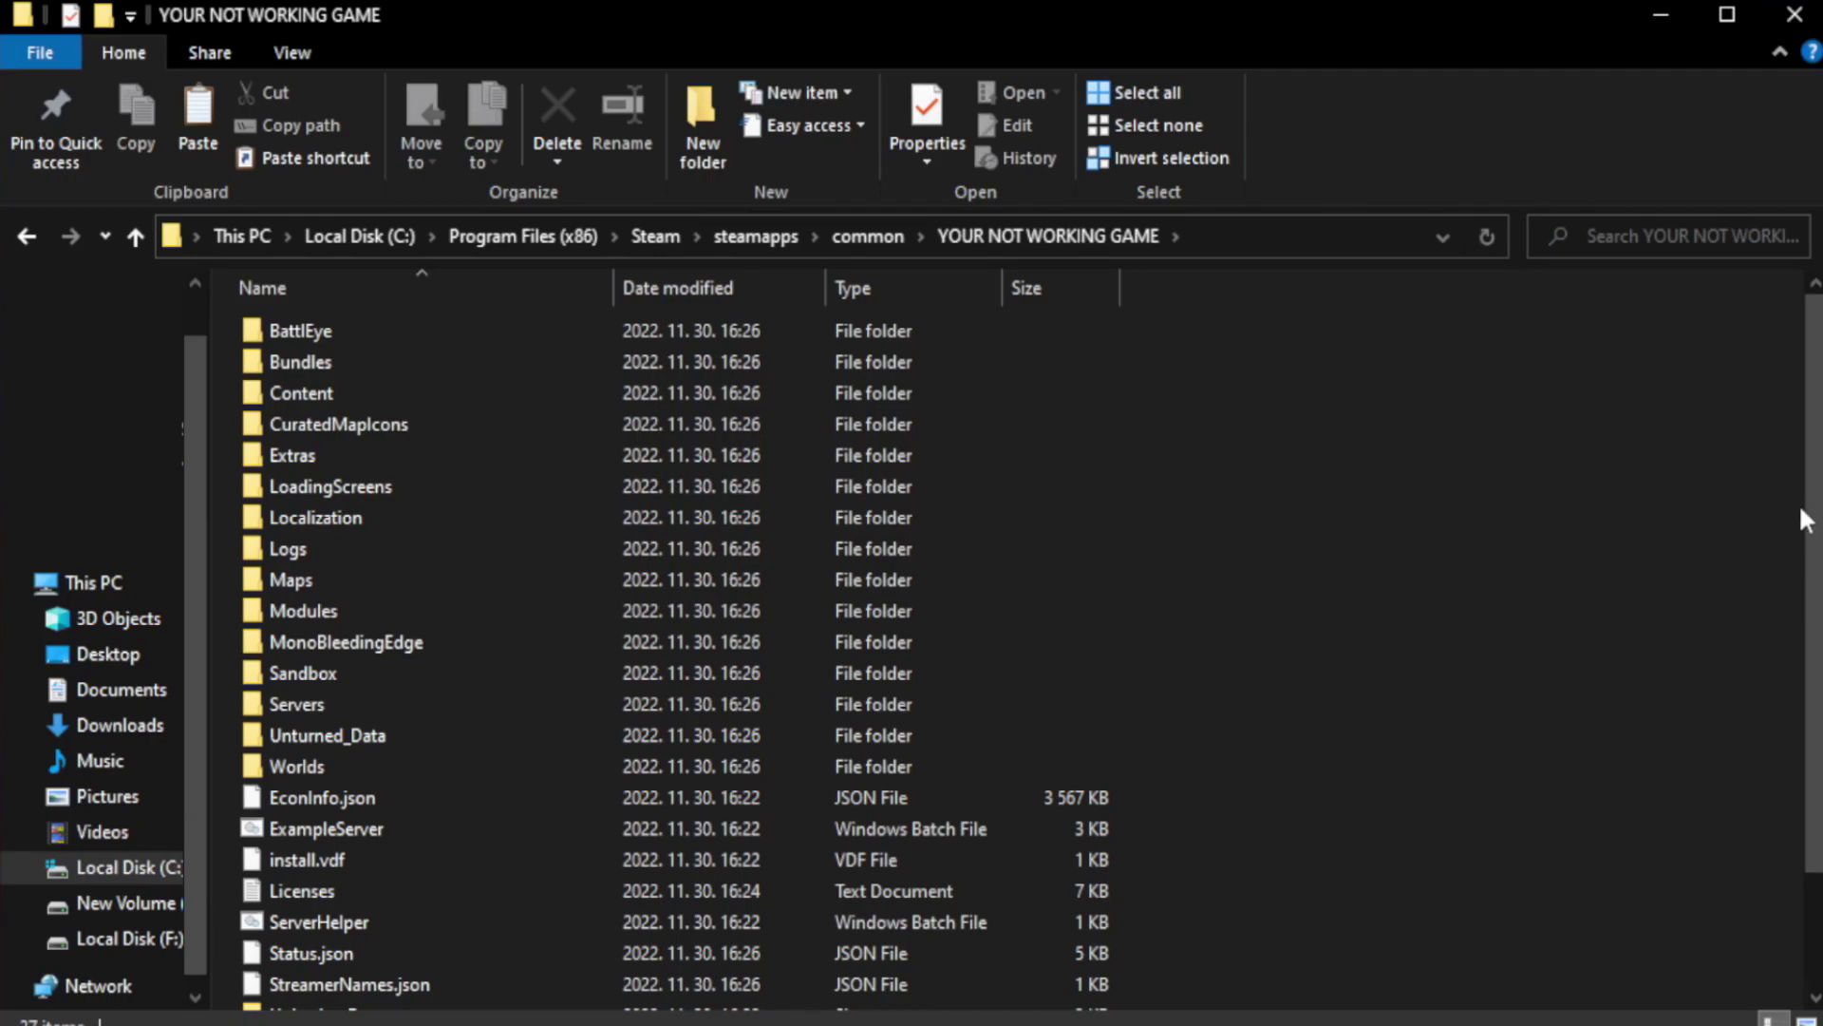
scroll(1766, 599, "down", 2)
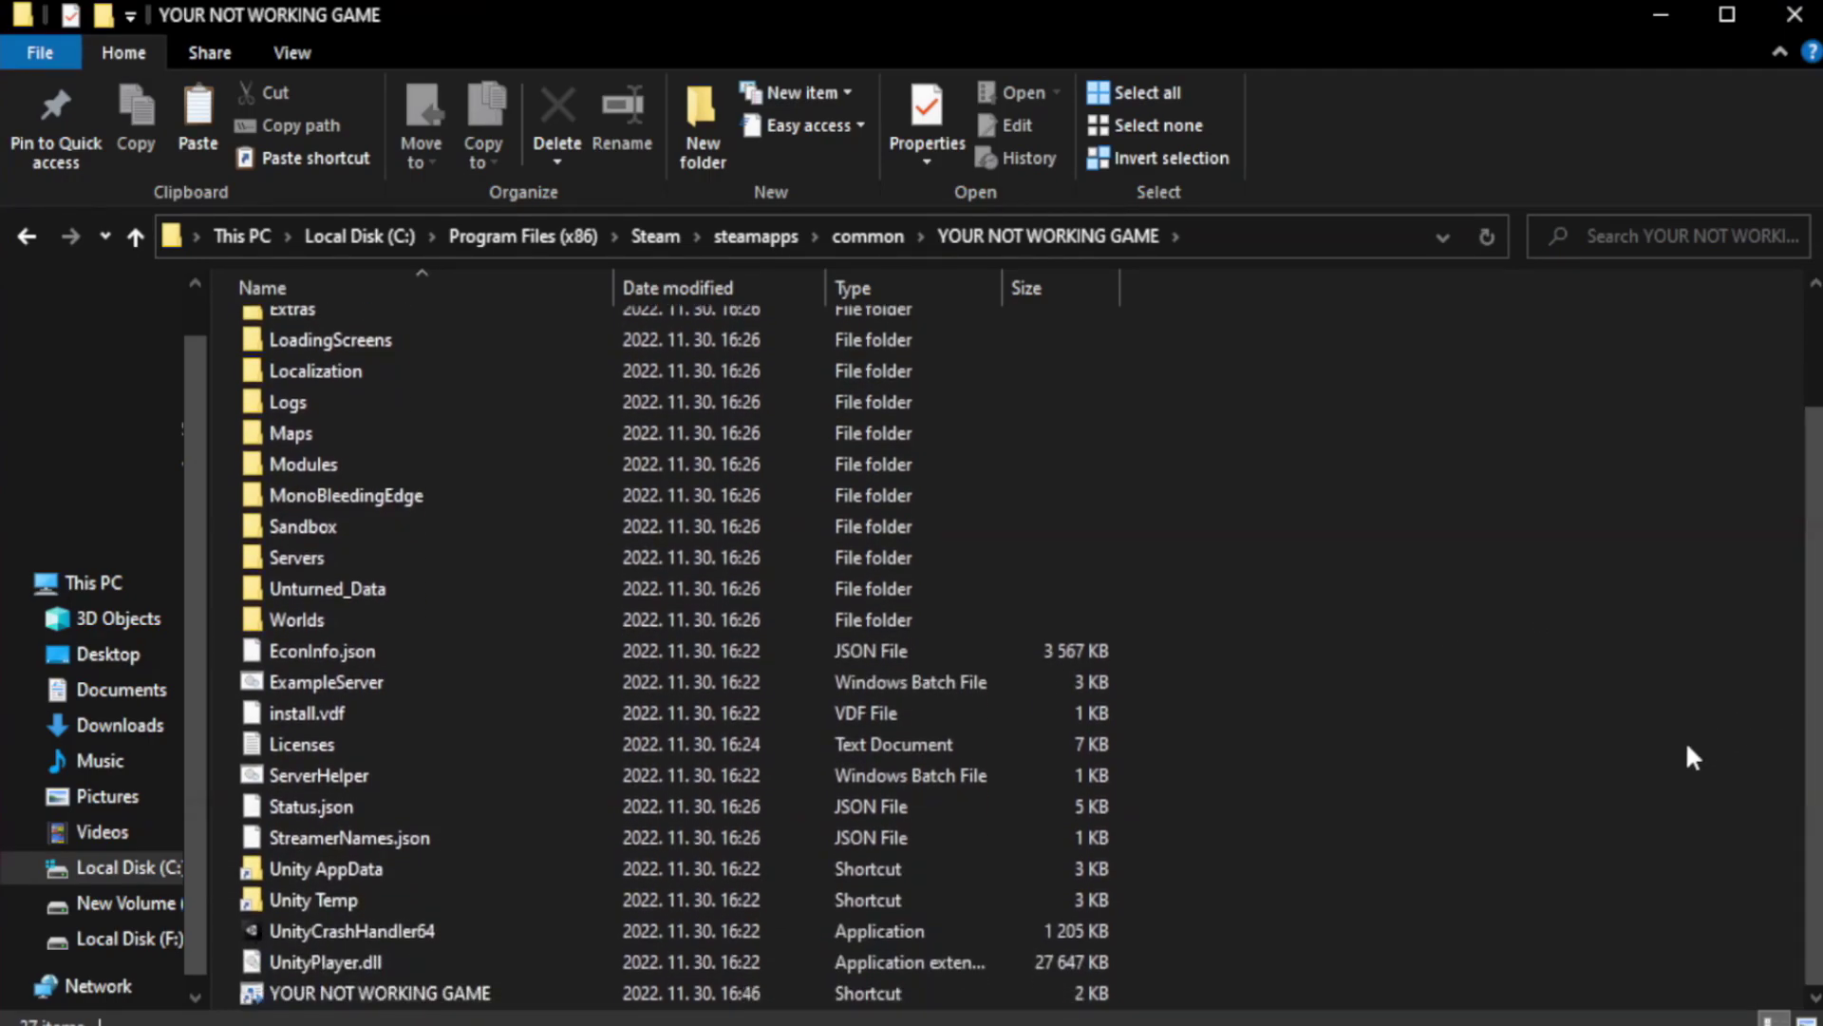
left_click(684, 997)
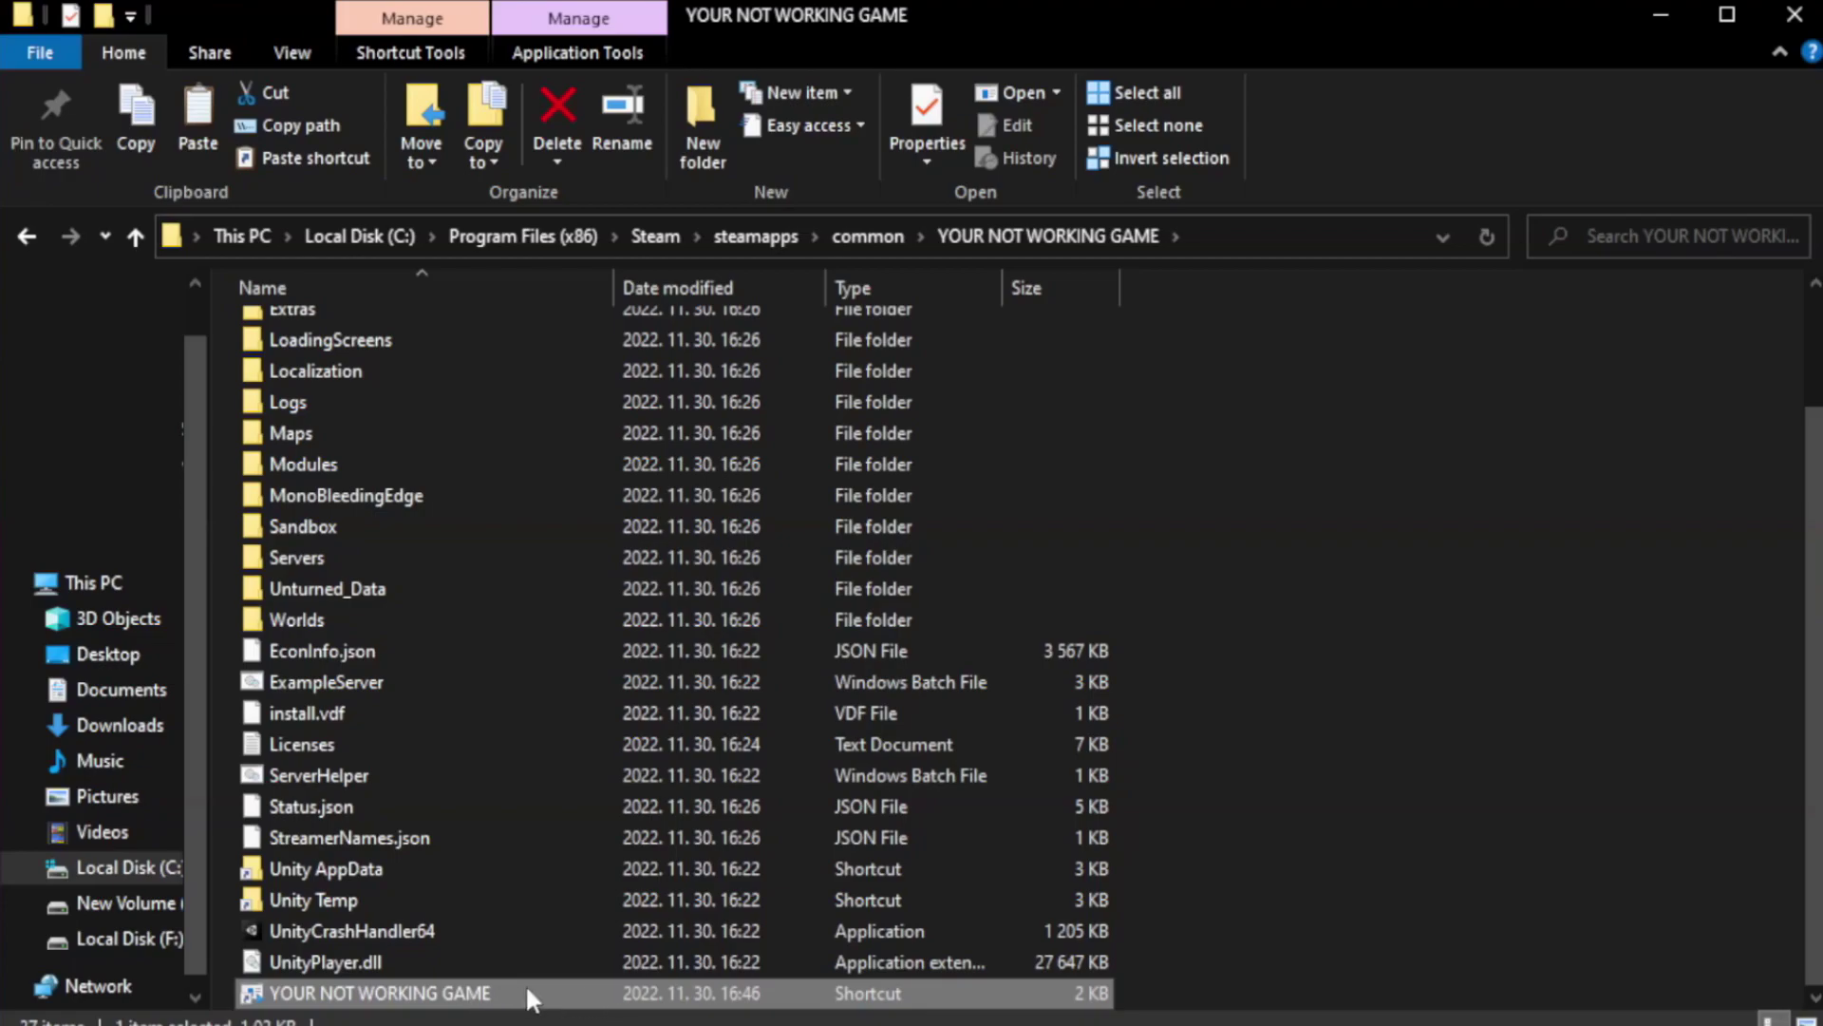
right_click(608, 992)
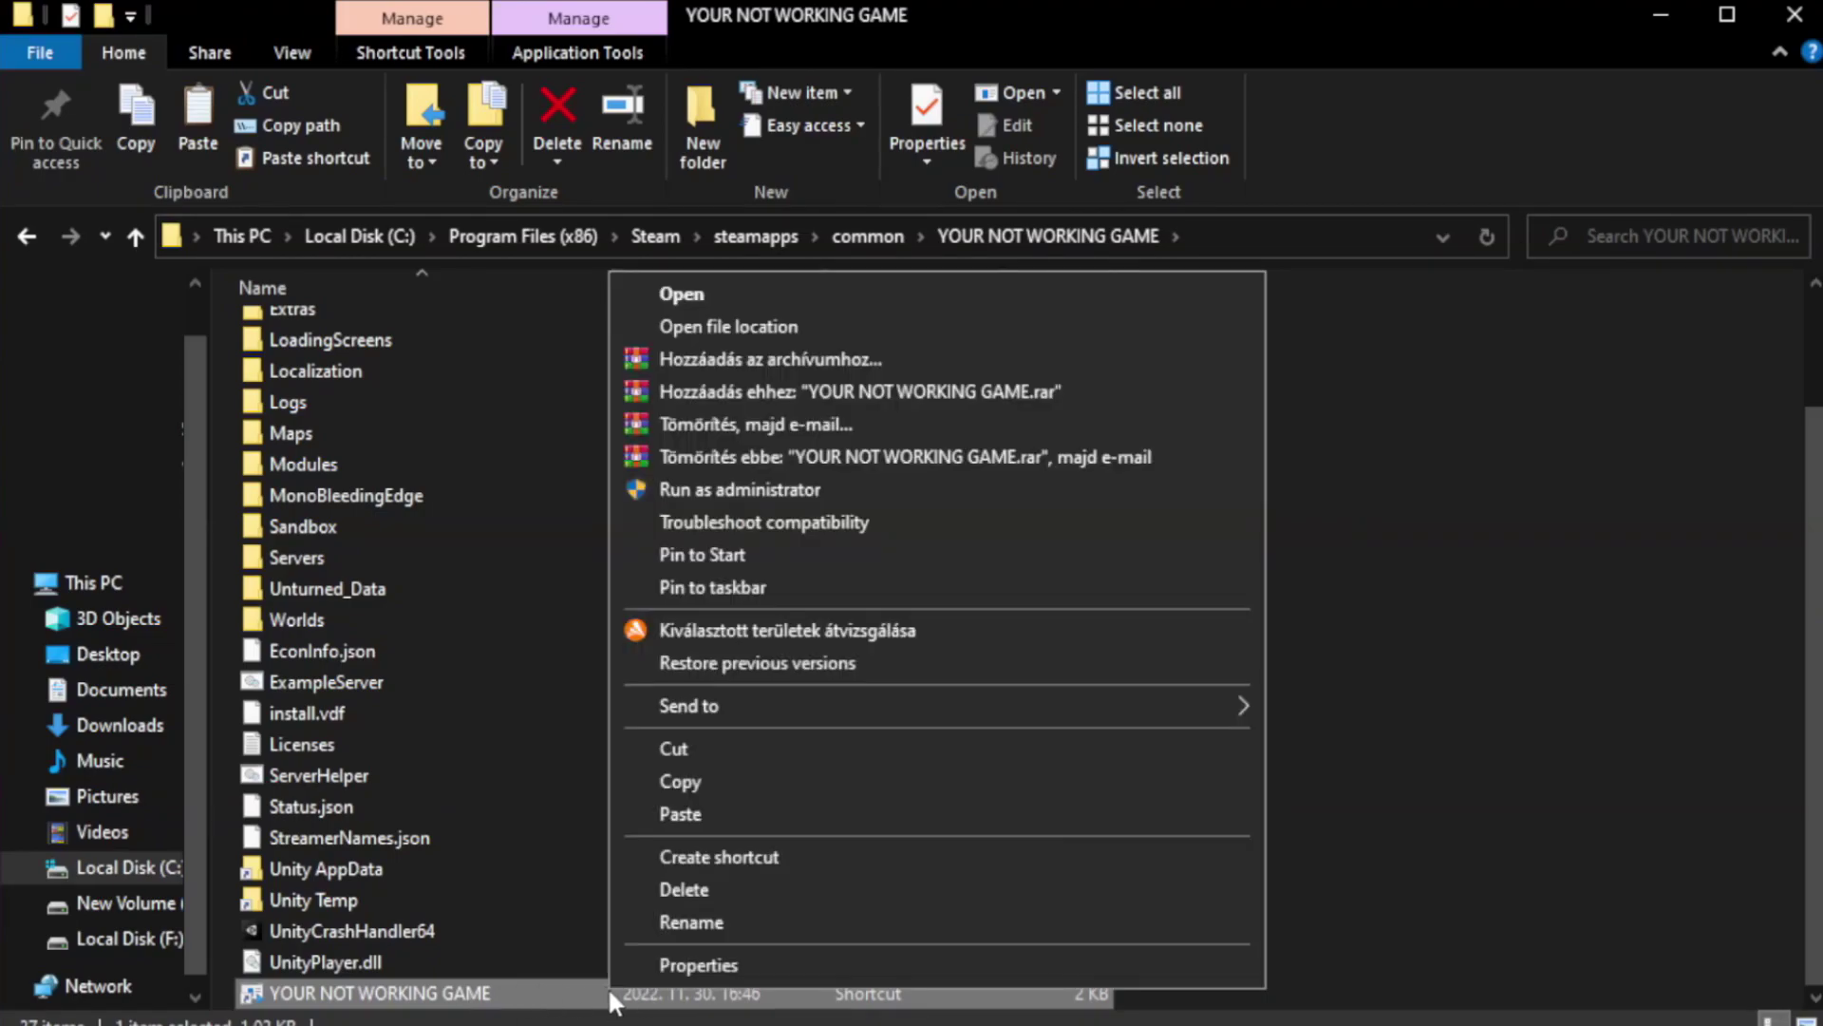
left_click(930, 965)
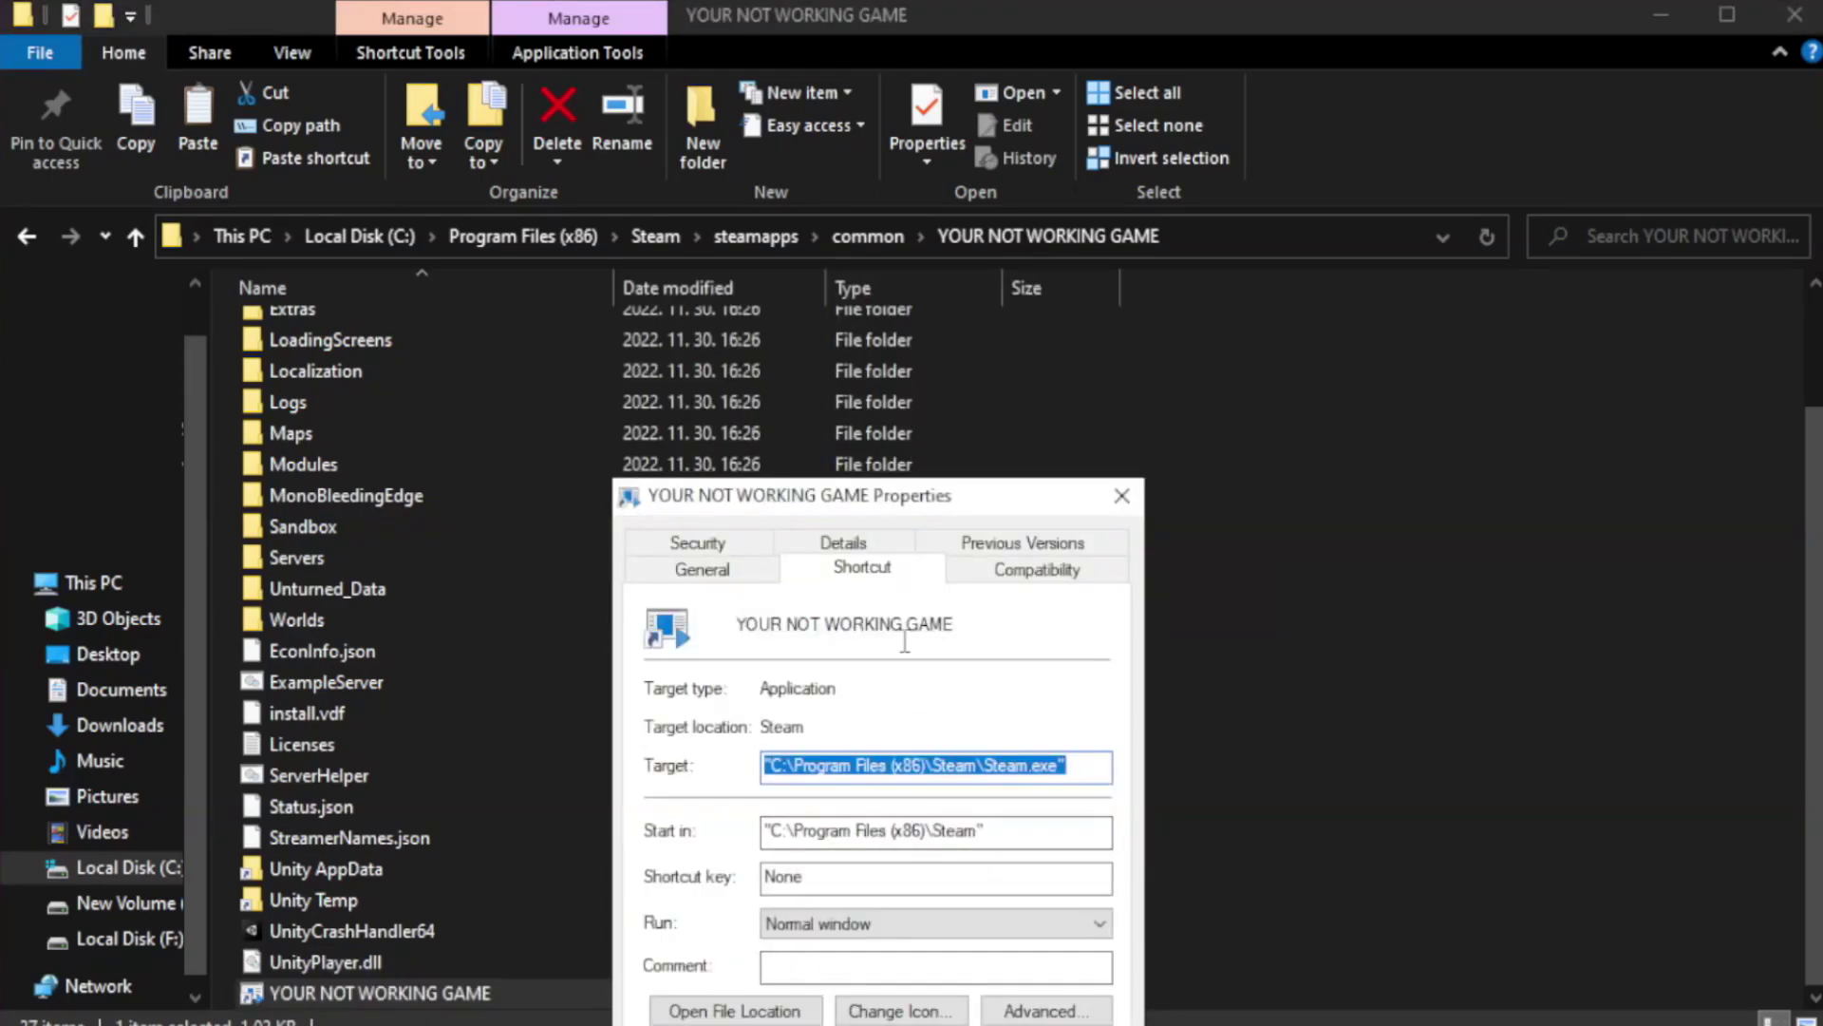
Apply Windows 8 compatibility mode, administrator rights and no fullscreen optimizations to the game shortcut
left_click_drag(913, 508, 916, 188)
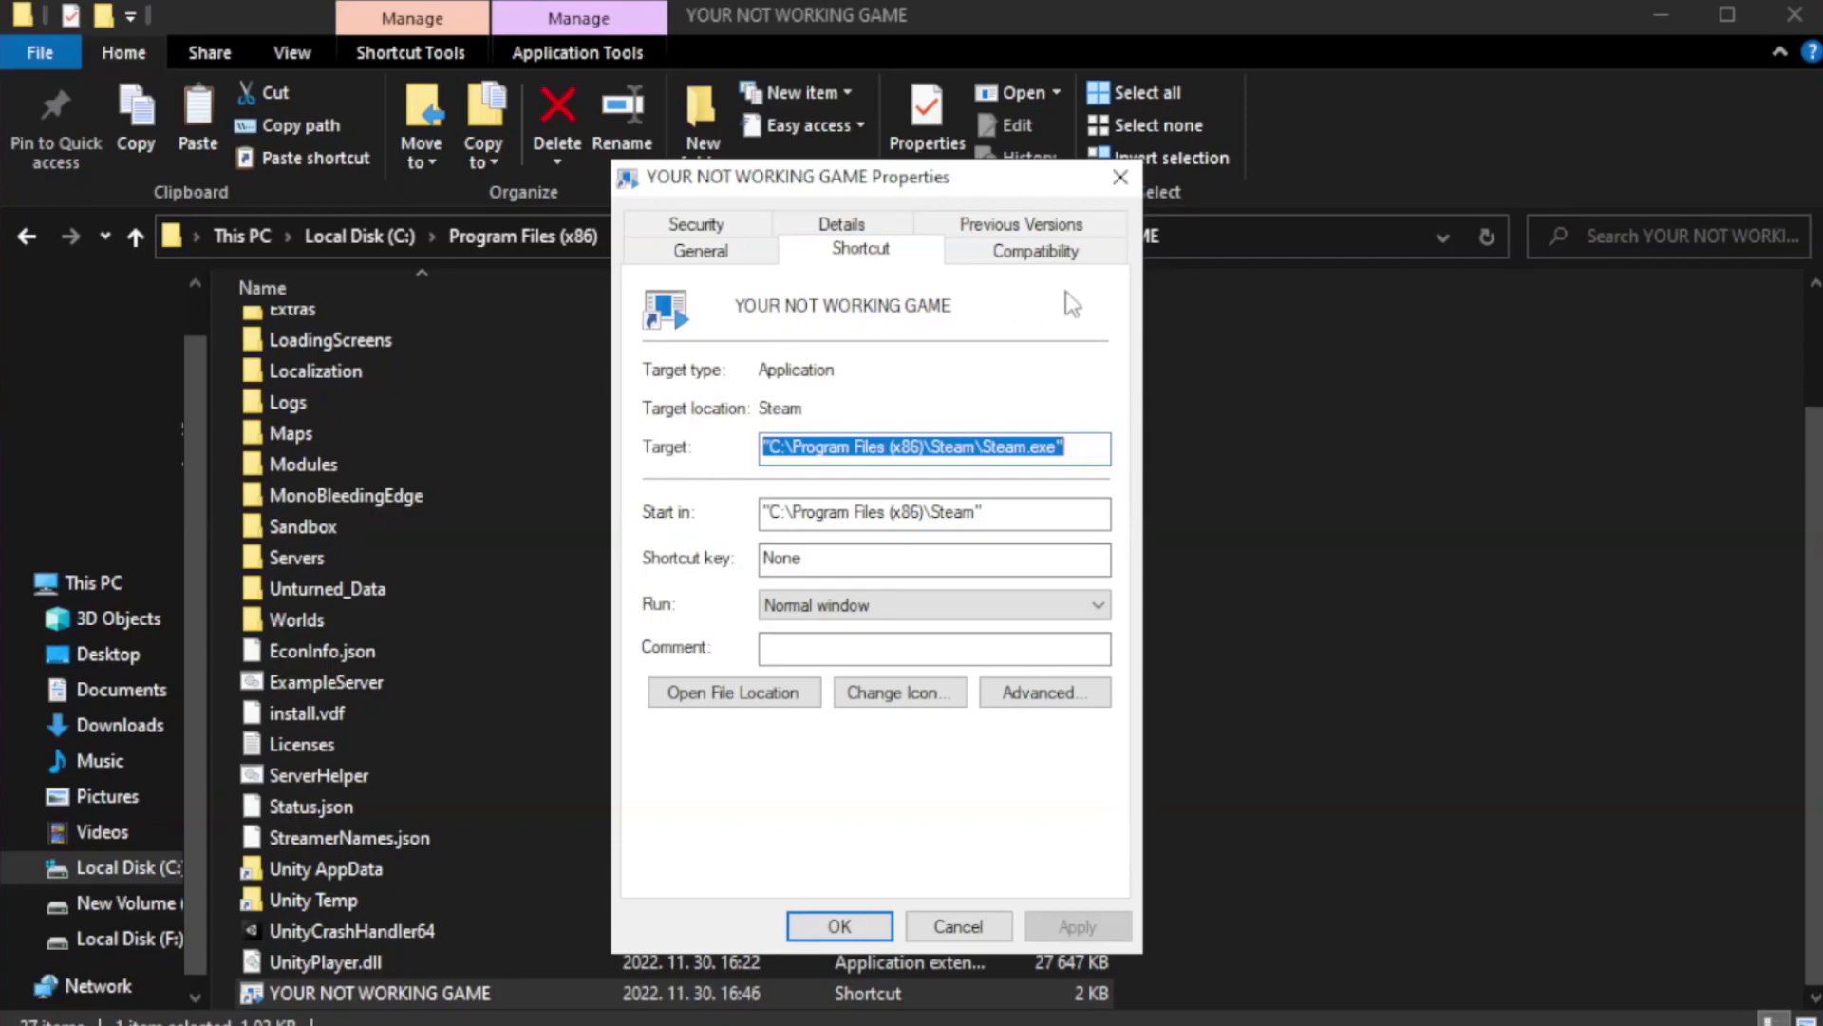
left_click(1029, 256)
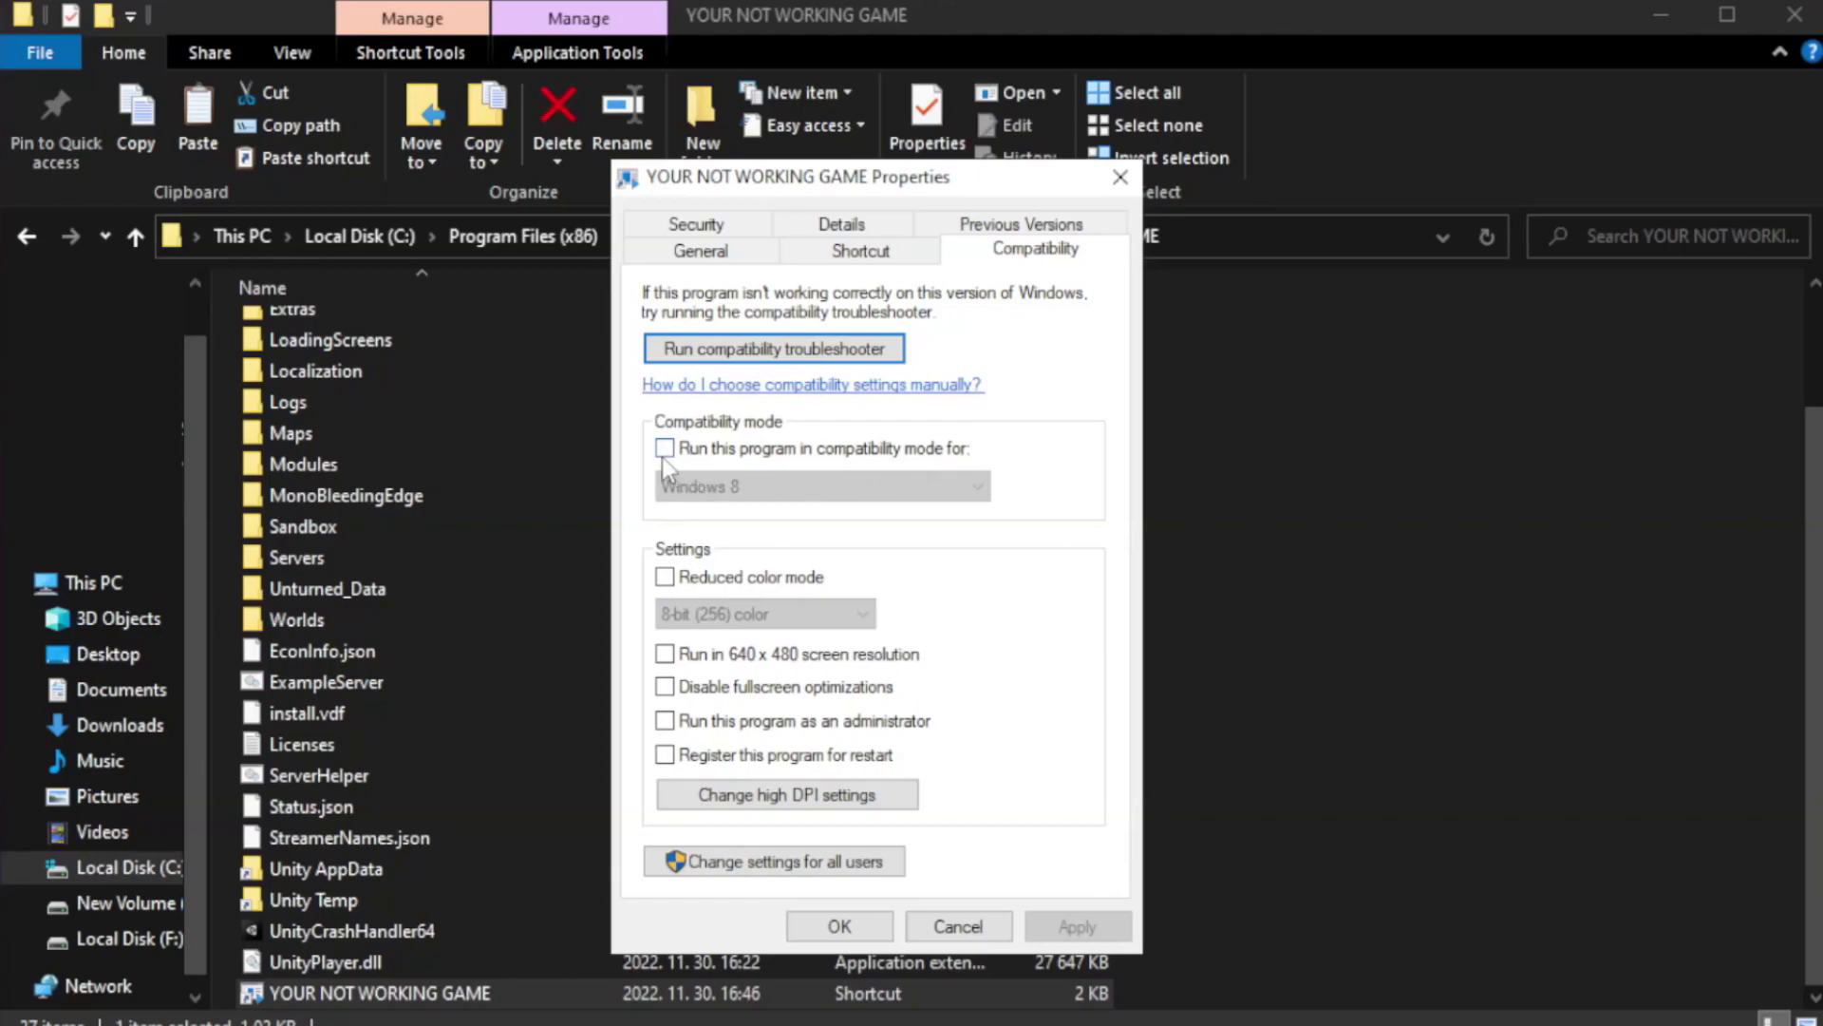
left_click(720, 450)
left_click(826, 488)
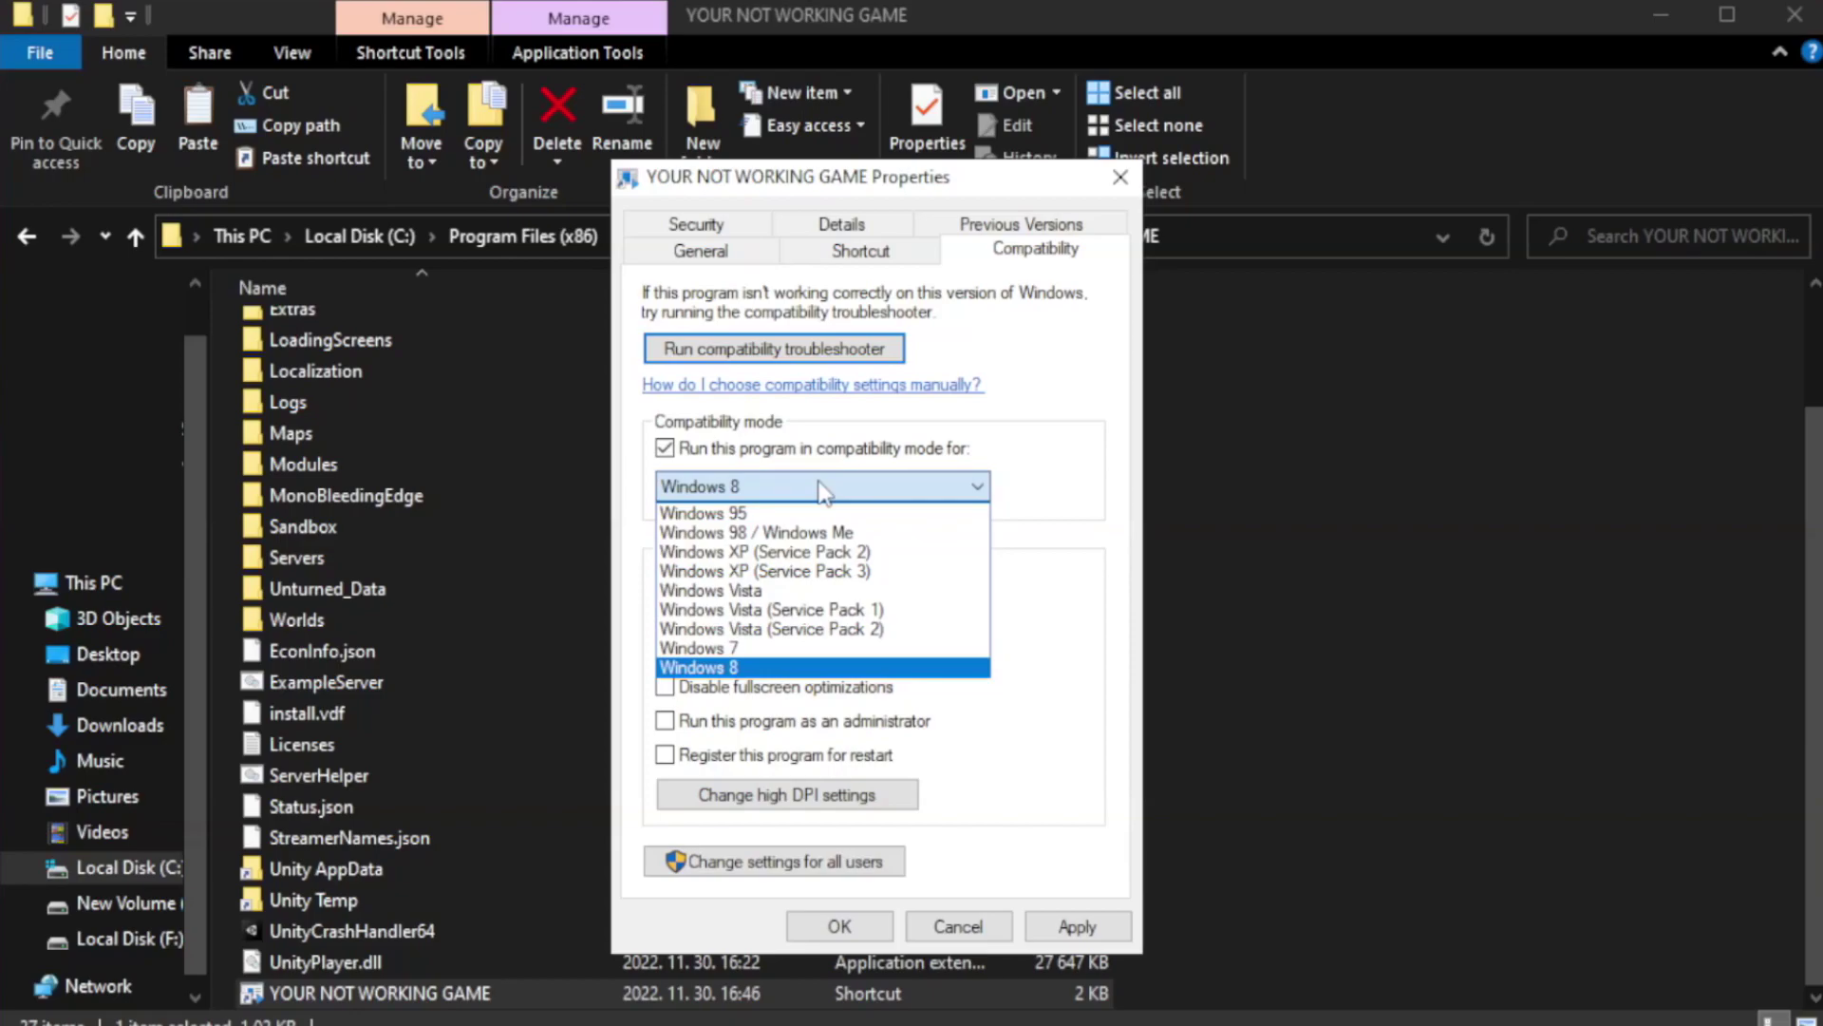
left_click(771, 667)
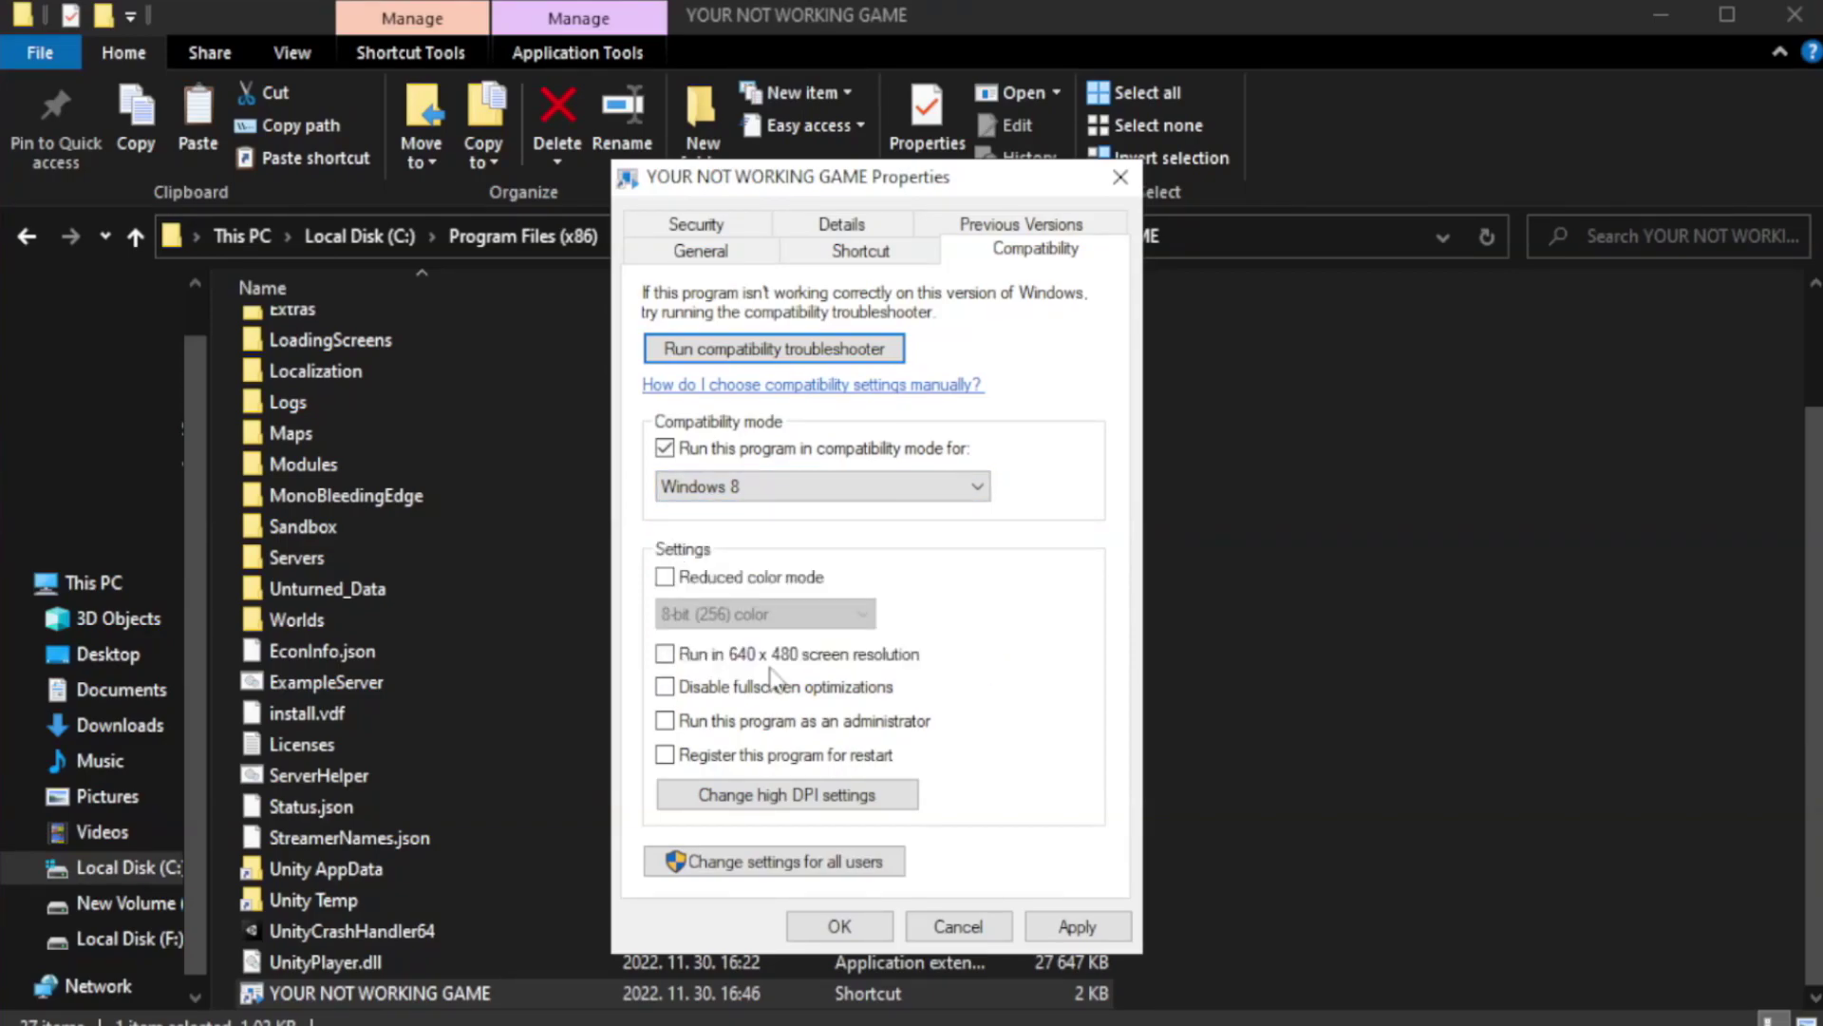
left_click(712, 700)
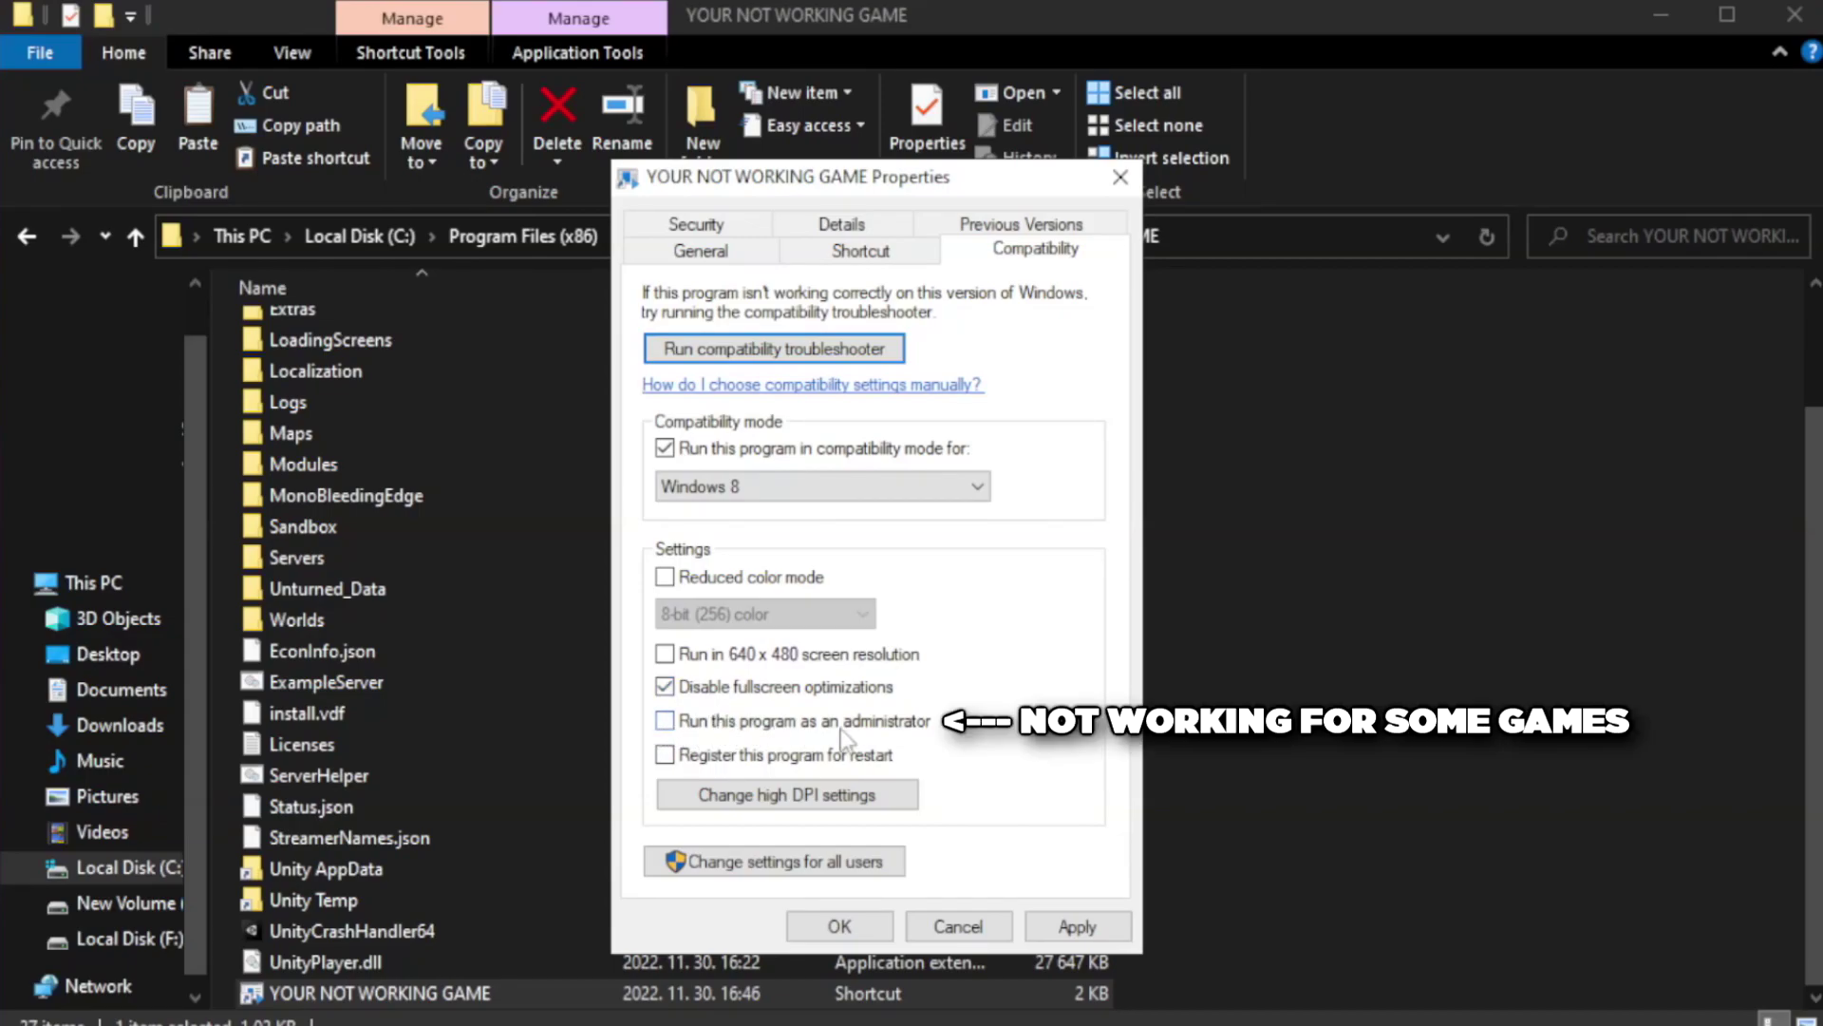
left_click(720, 735)
left_click(1078, 919)
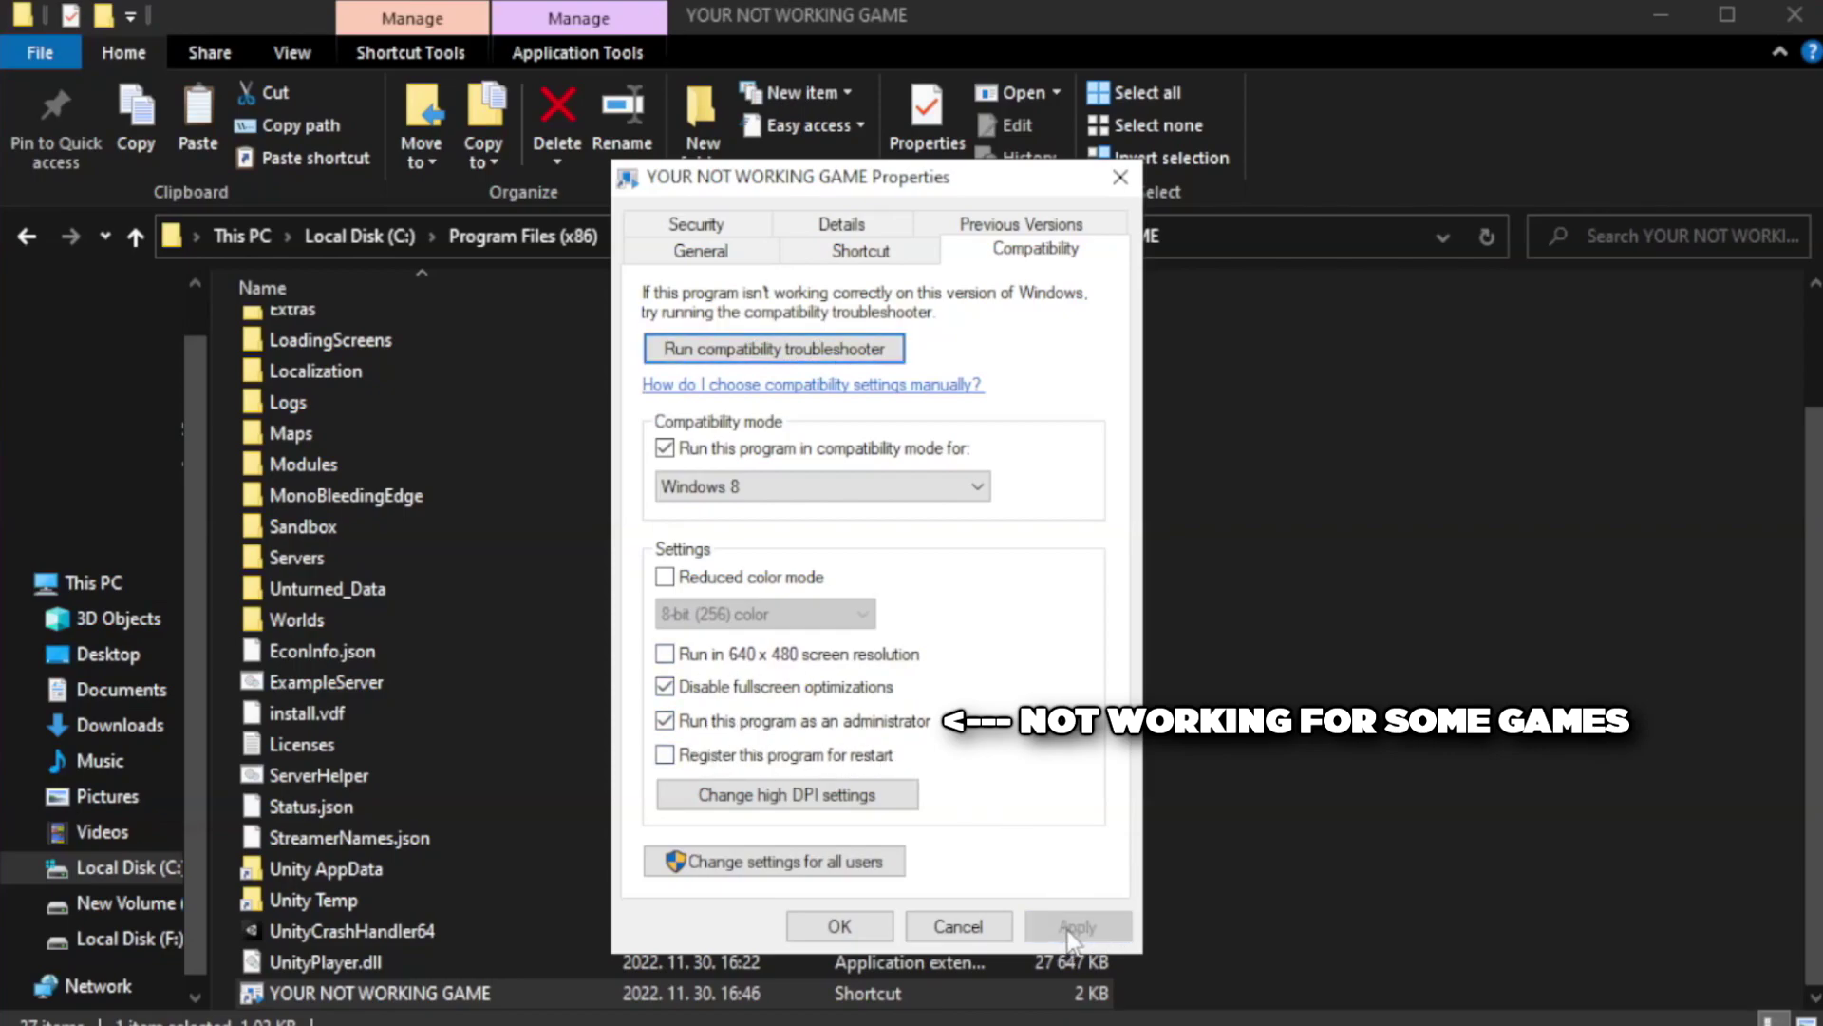
left_click(839, 928)
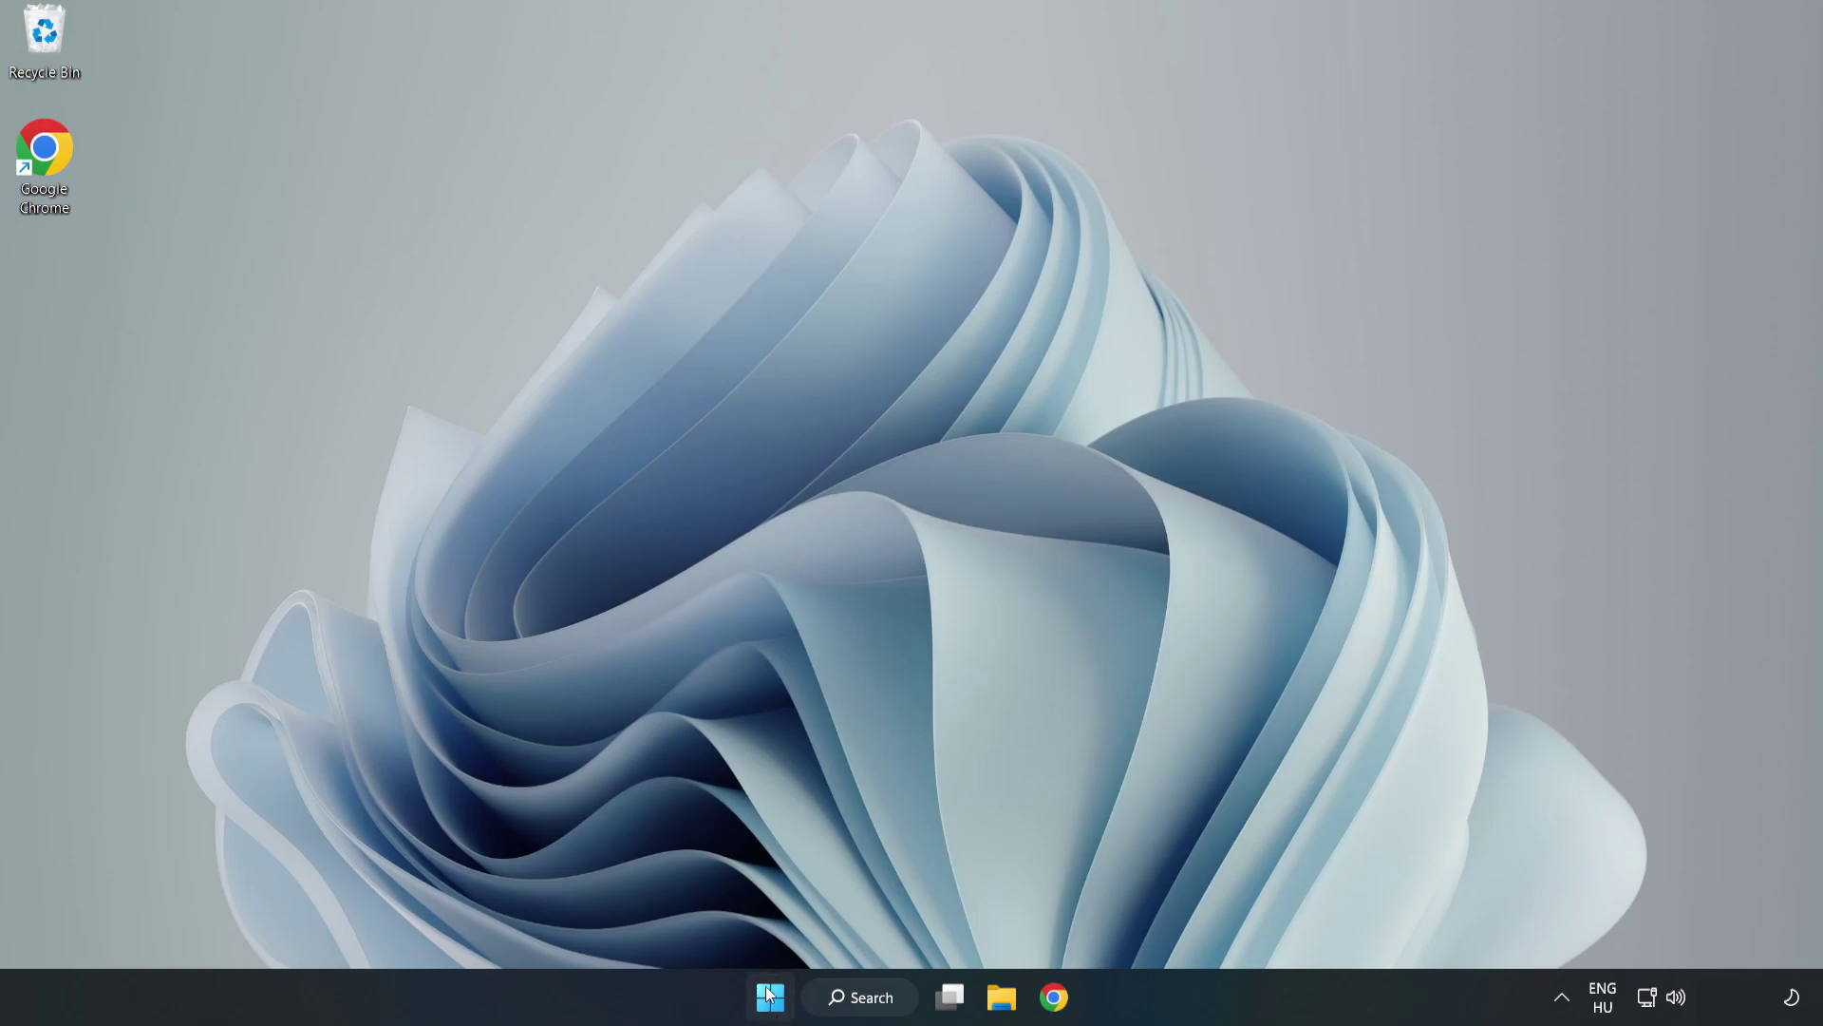
Launch Task Manager from the Start button's Win+X menu
right_click(771, 1003)
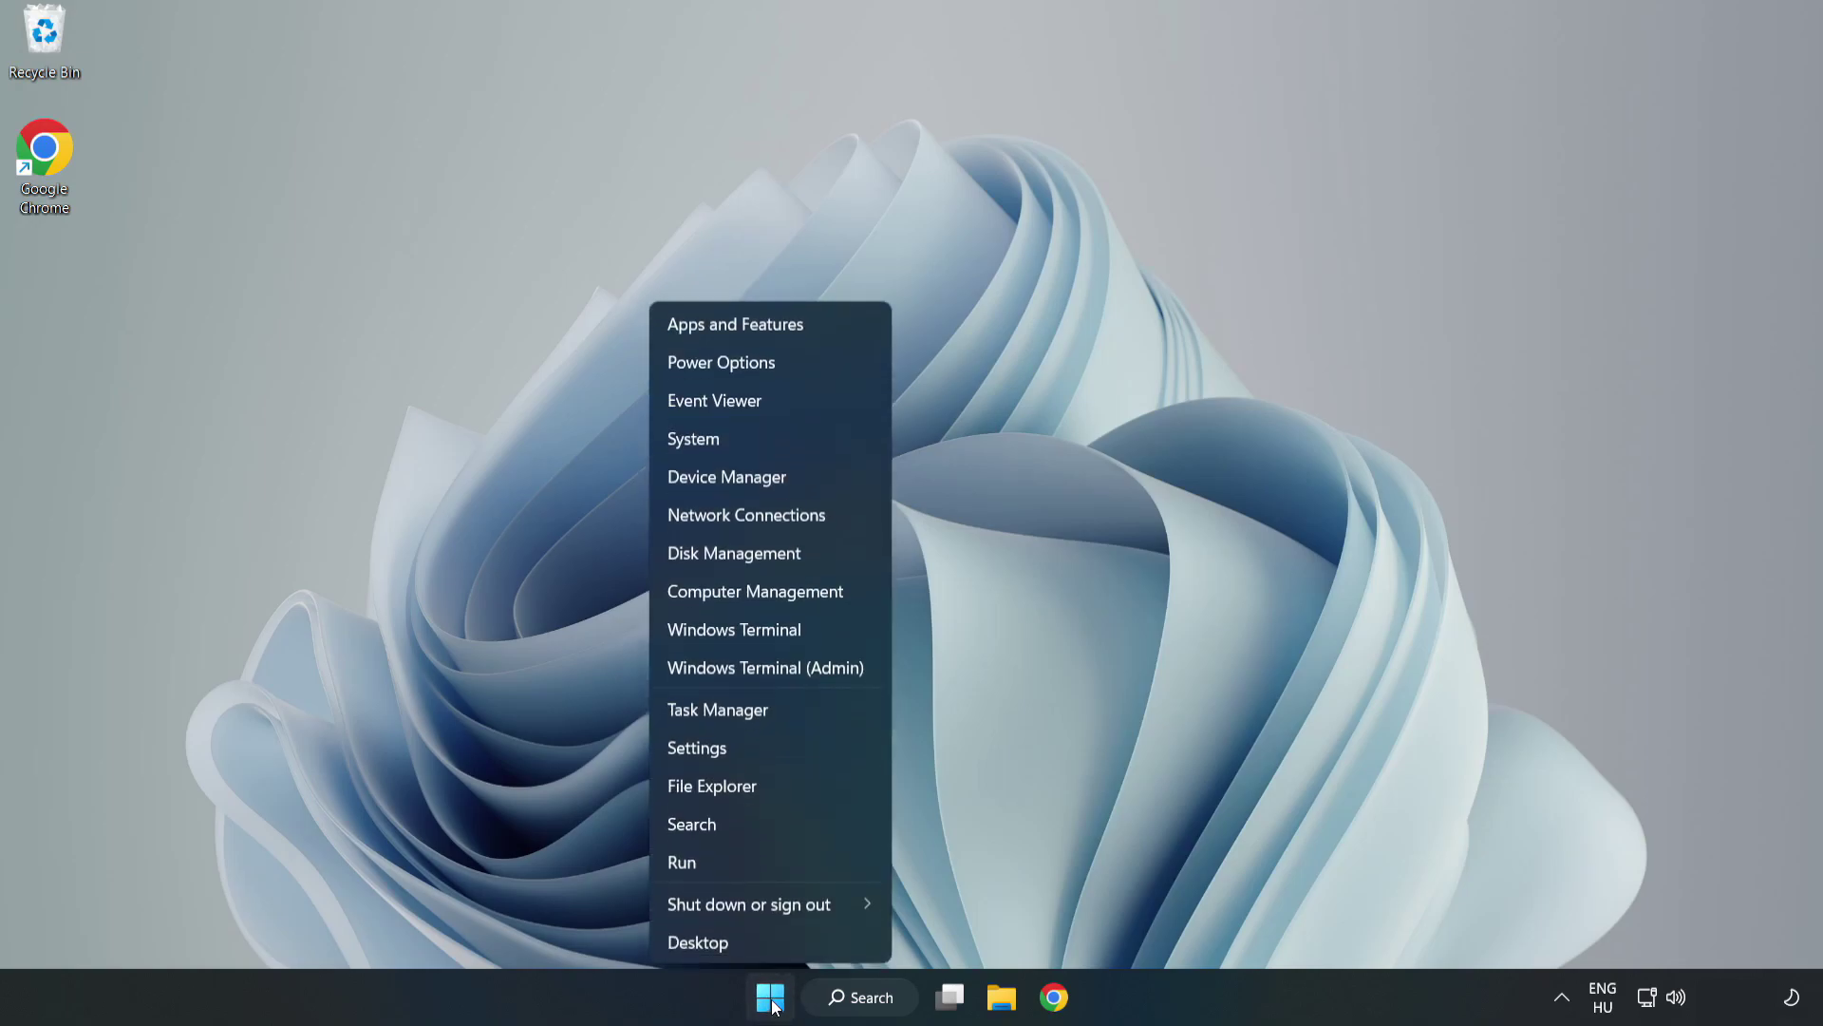
left_click(767, 707)
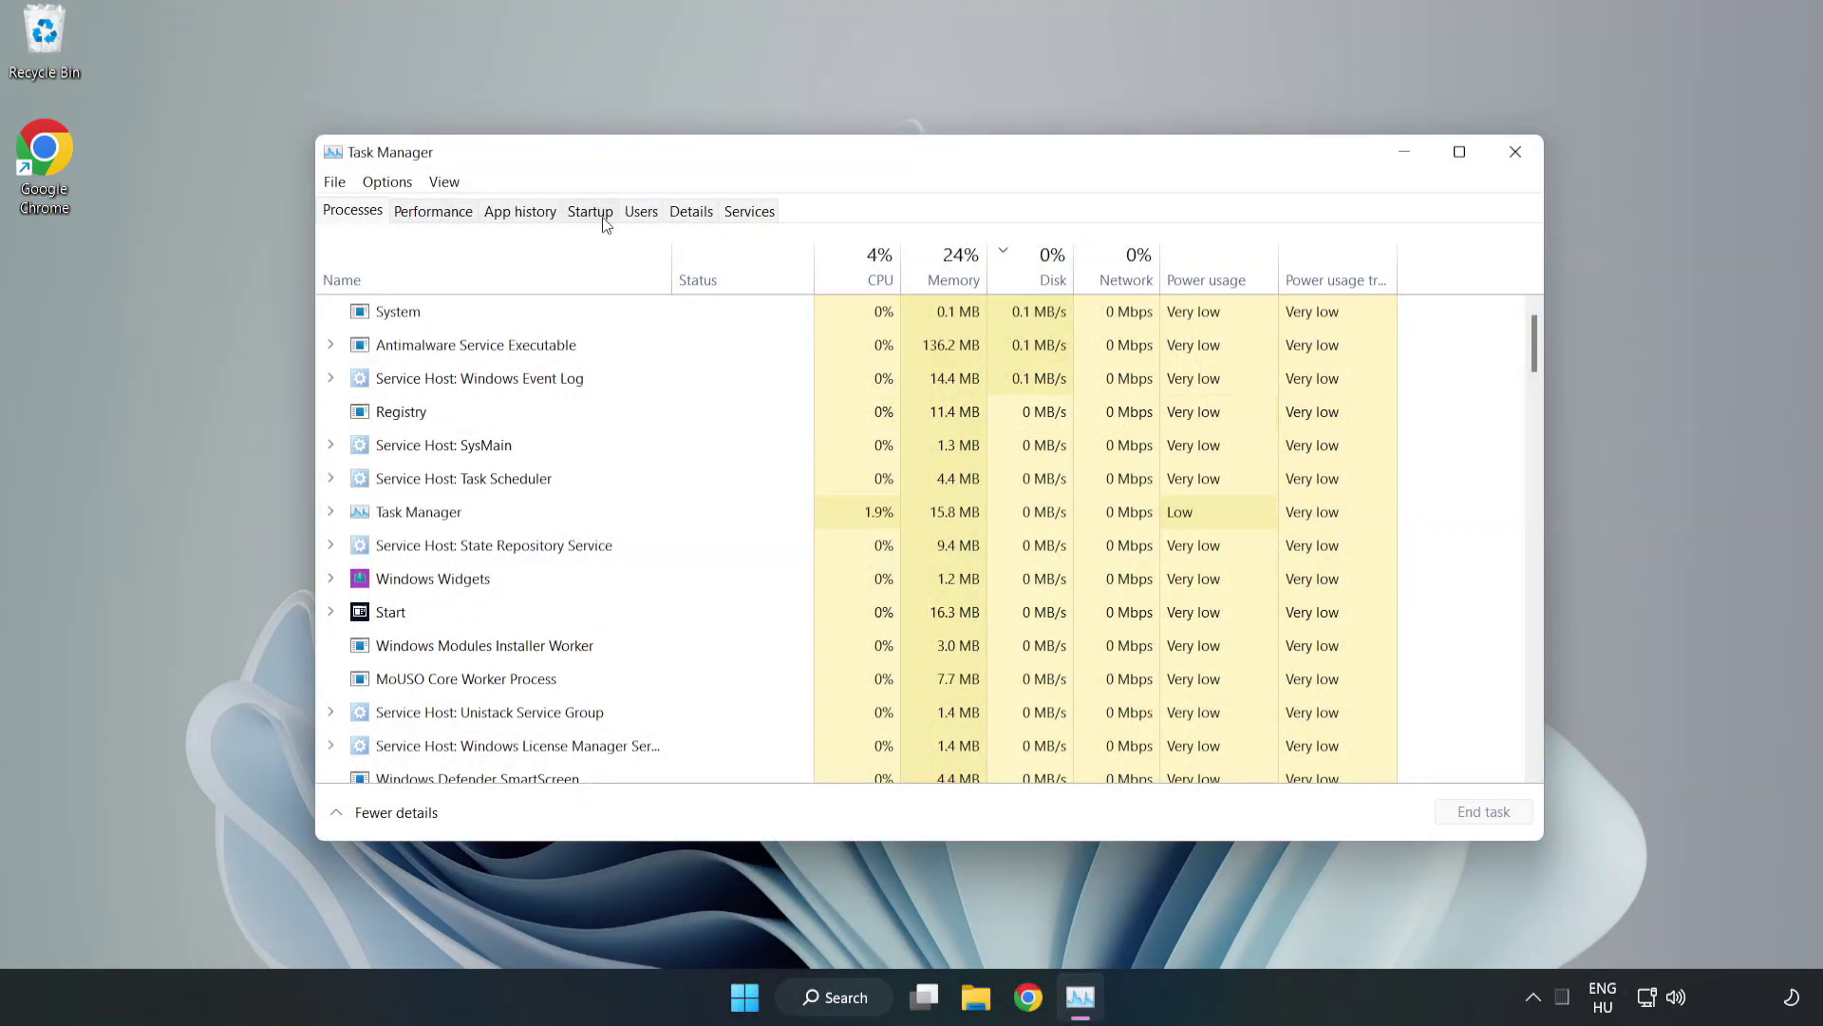
Disable Cortana, Microsoft Edge, Microsoft Teams and Phone Link at startup, then close Task Manager
left_click(592, 214)
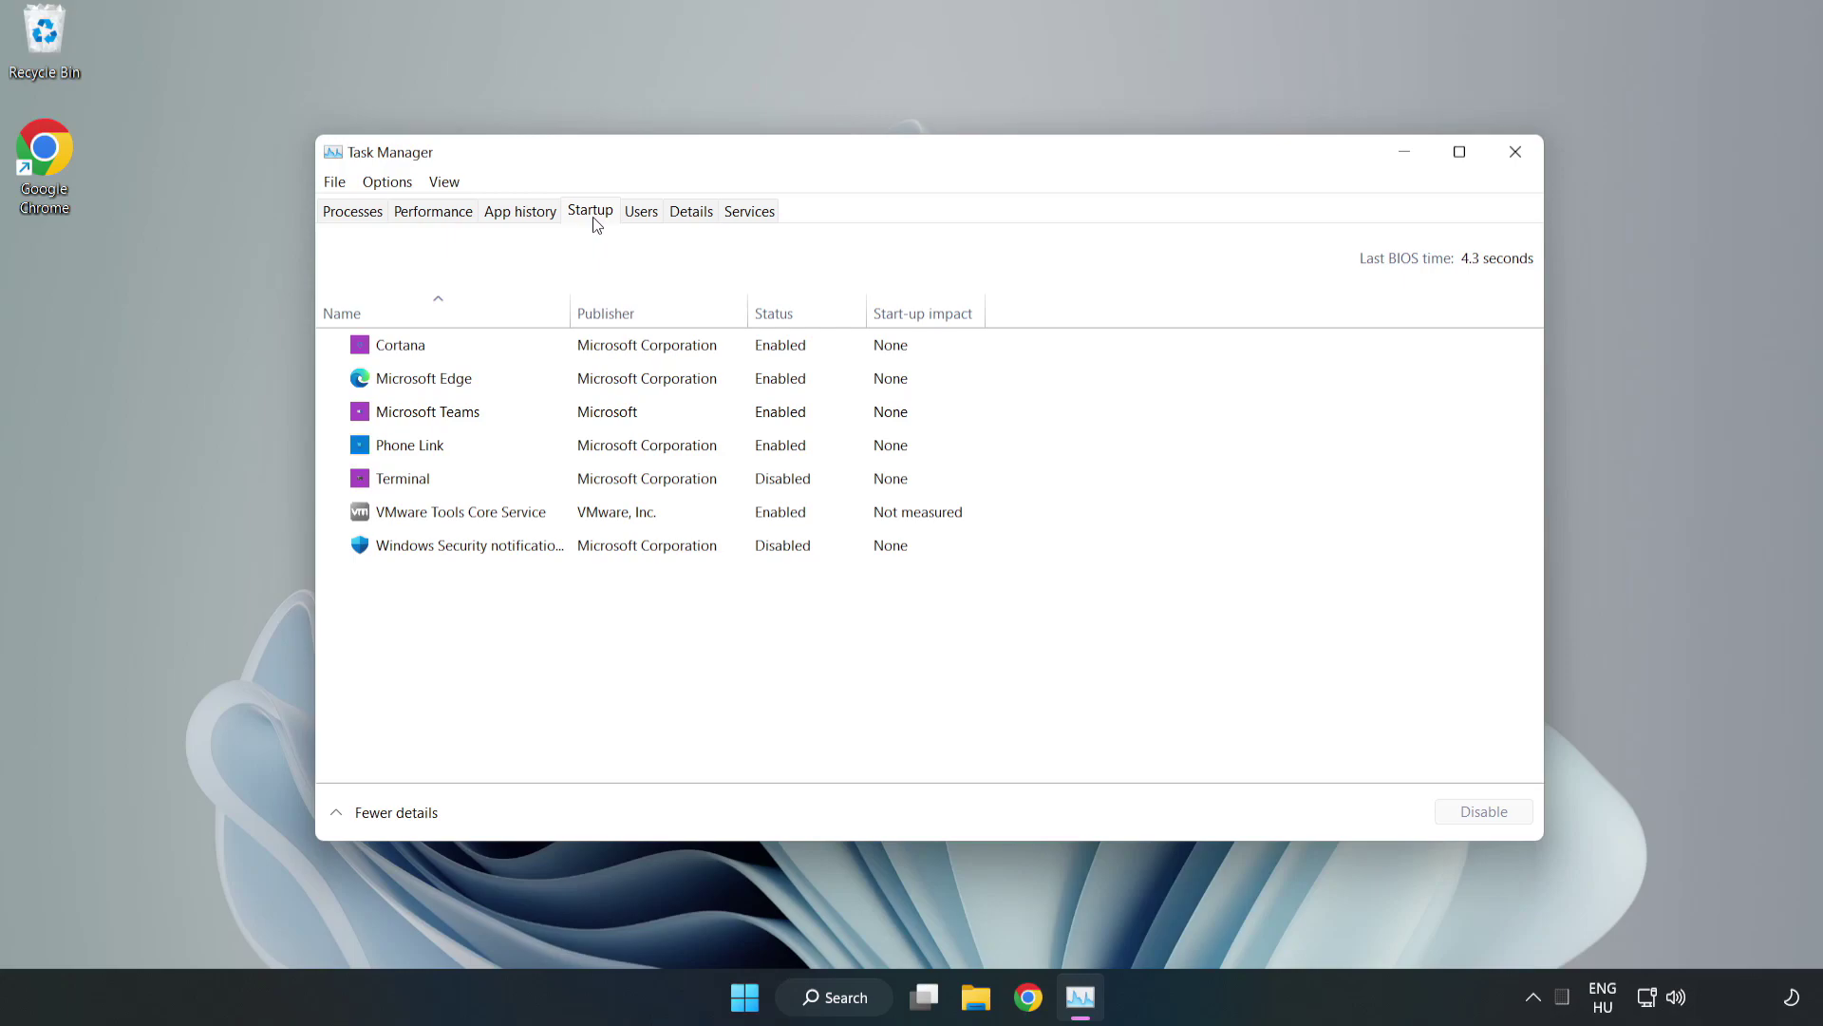
left_click(628, 360)
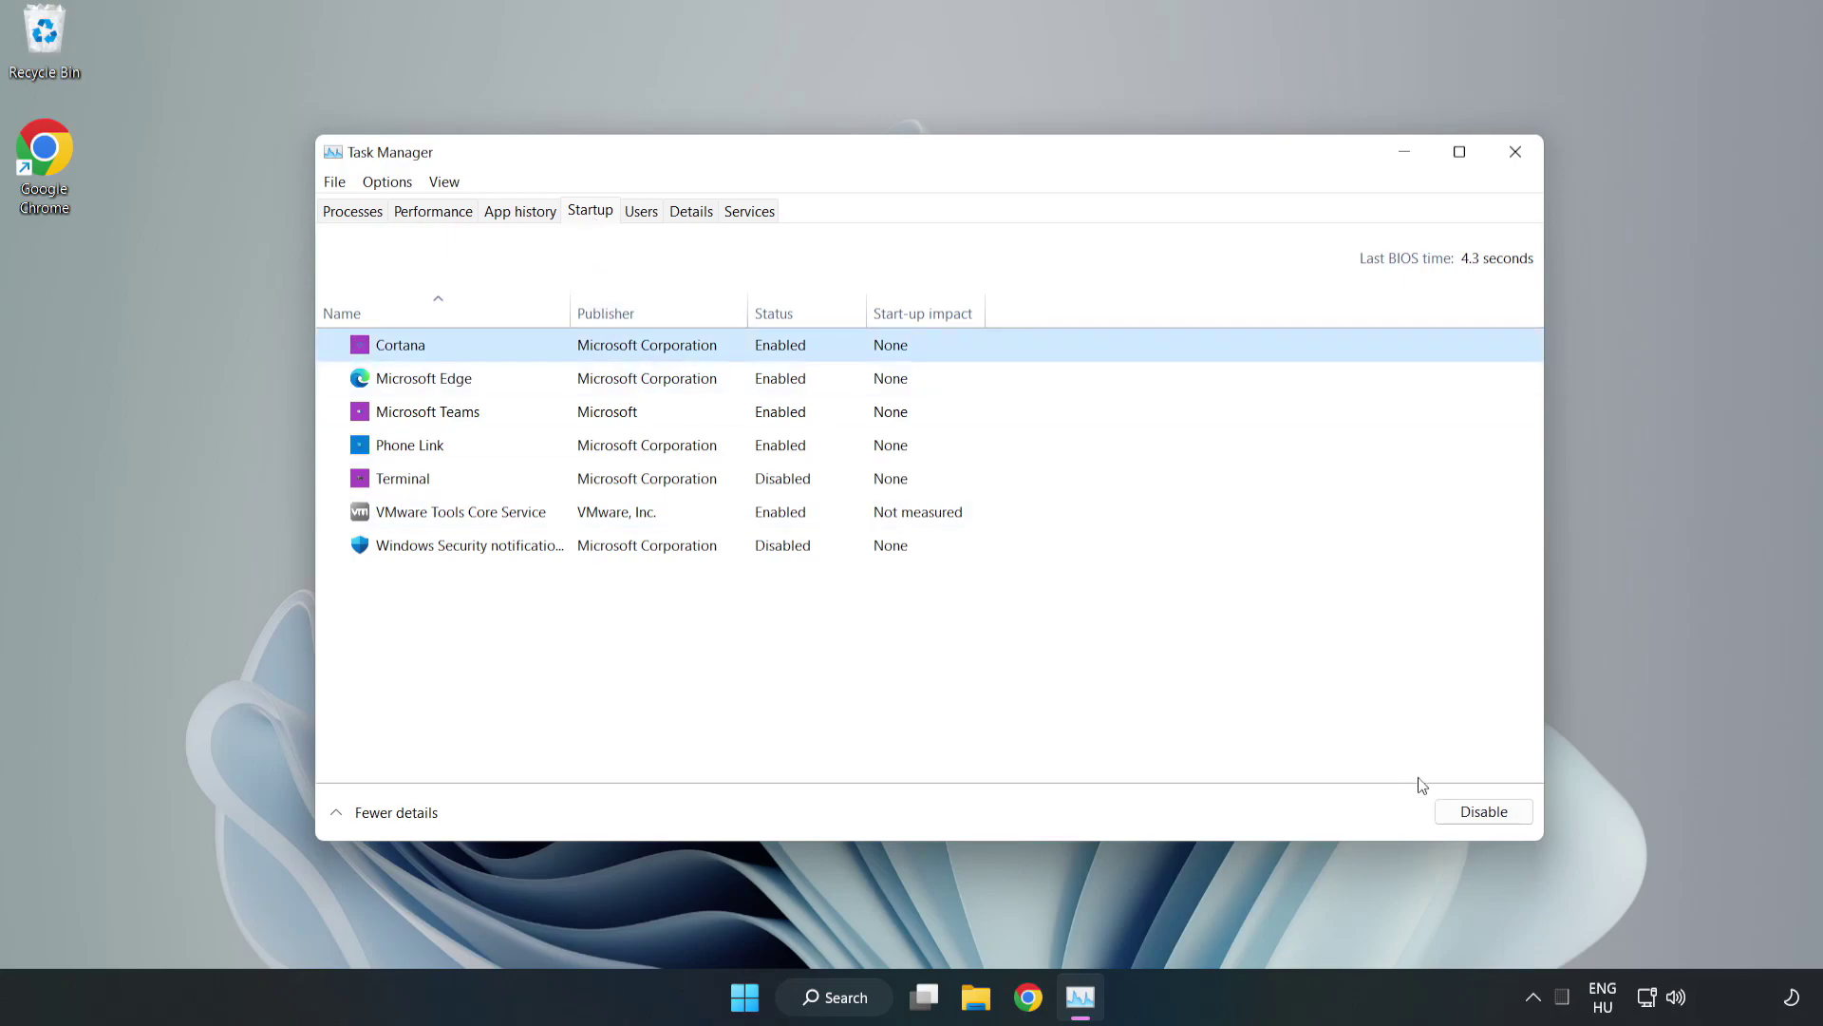
left_click(1473, 812)
left_click(792, 377)
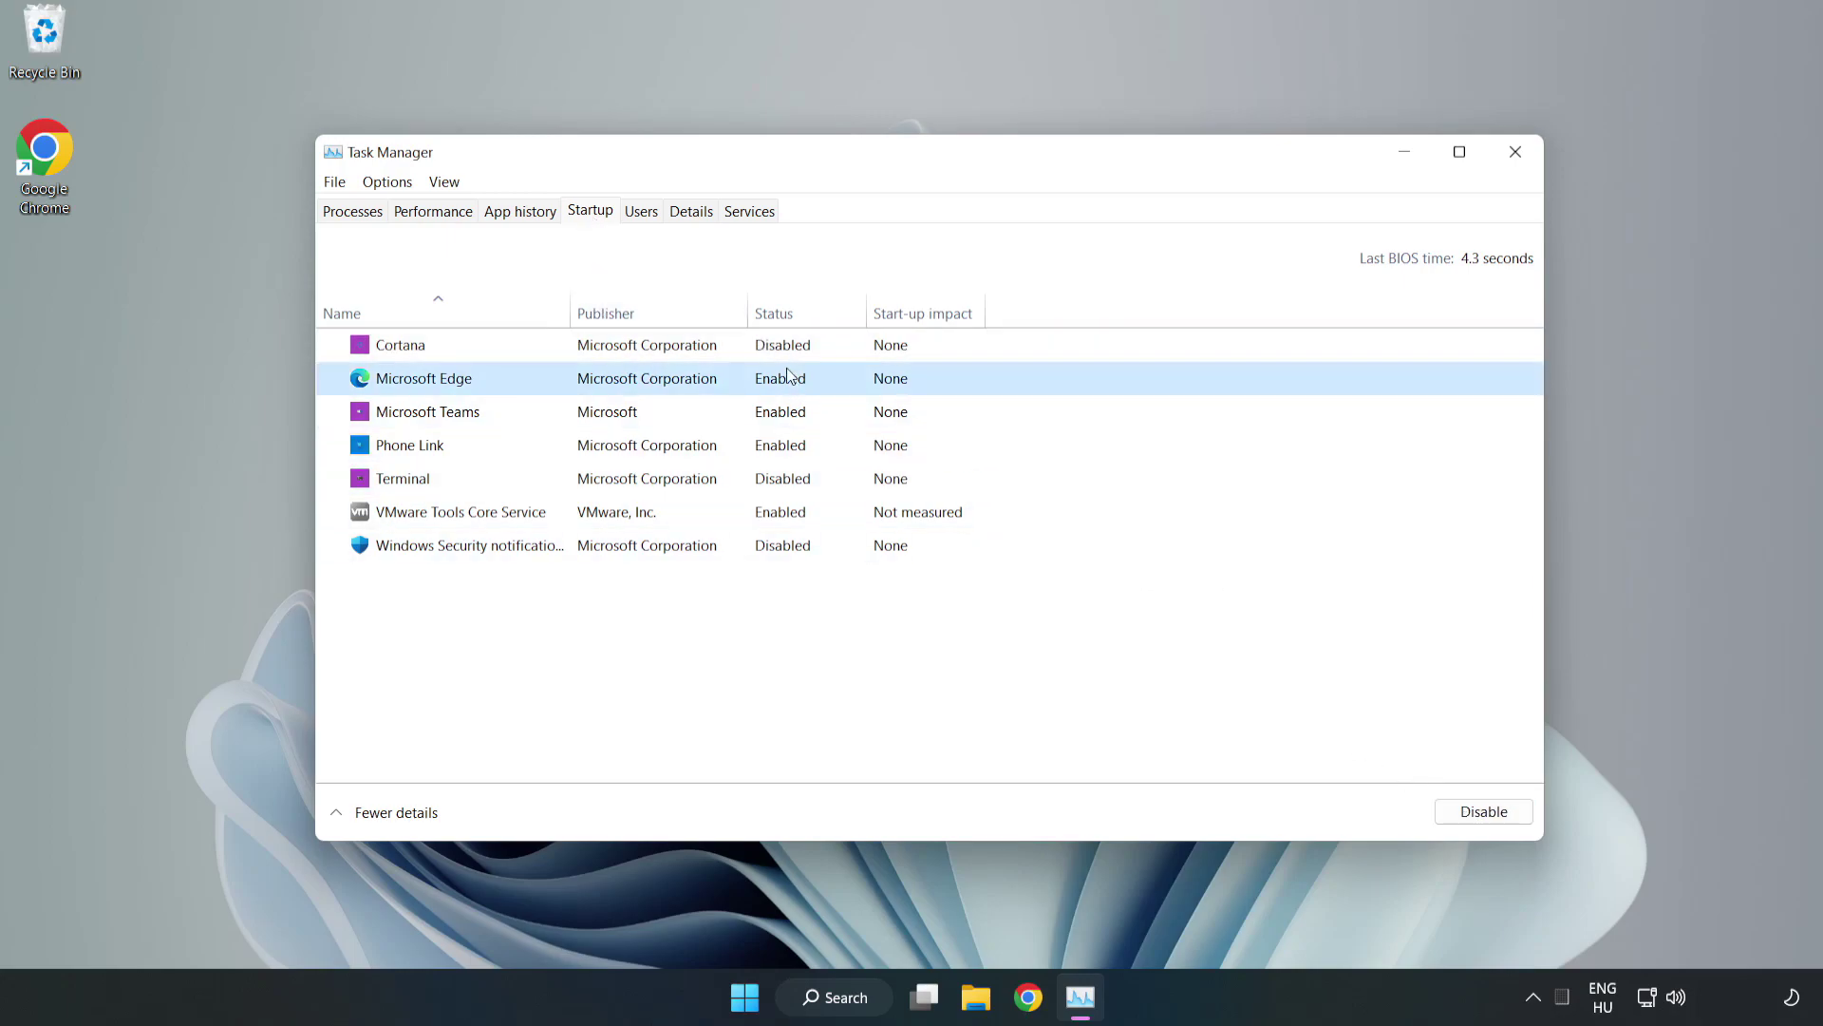
left_click(1474, 812)
left_click(622, 416)
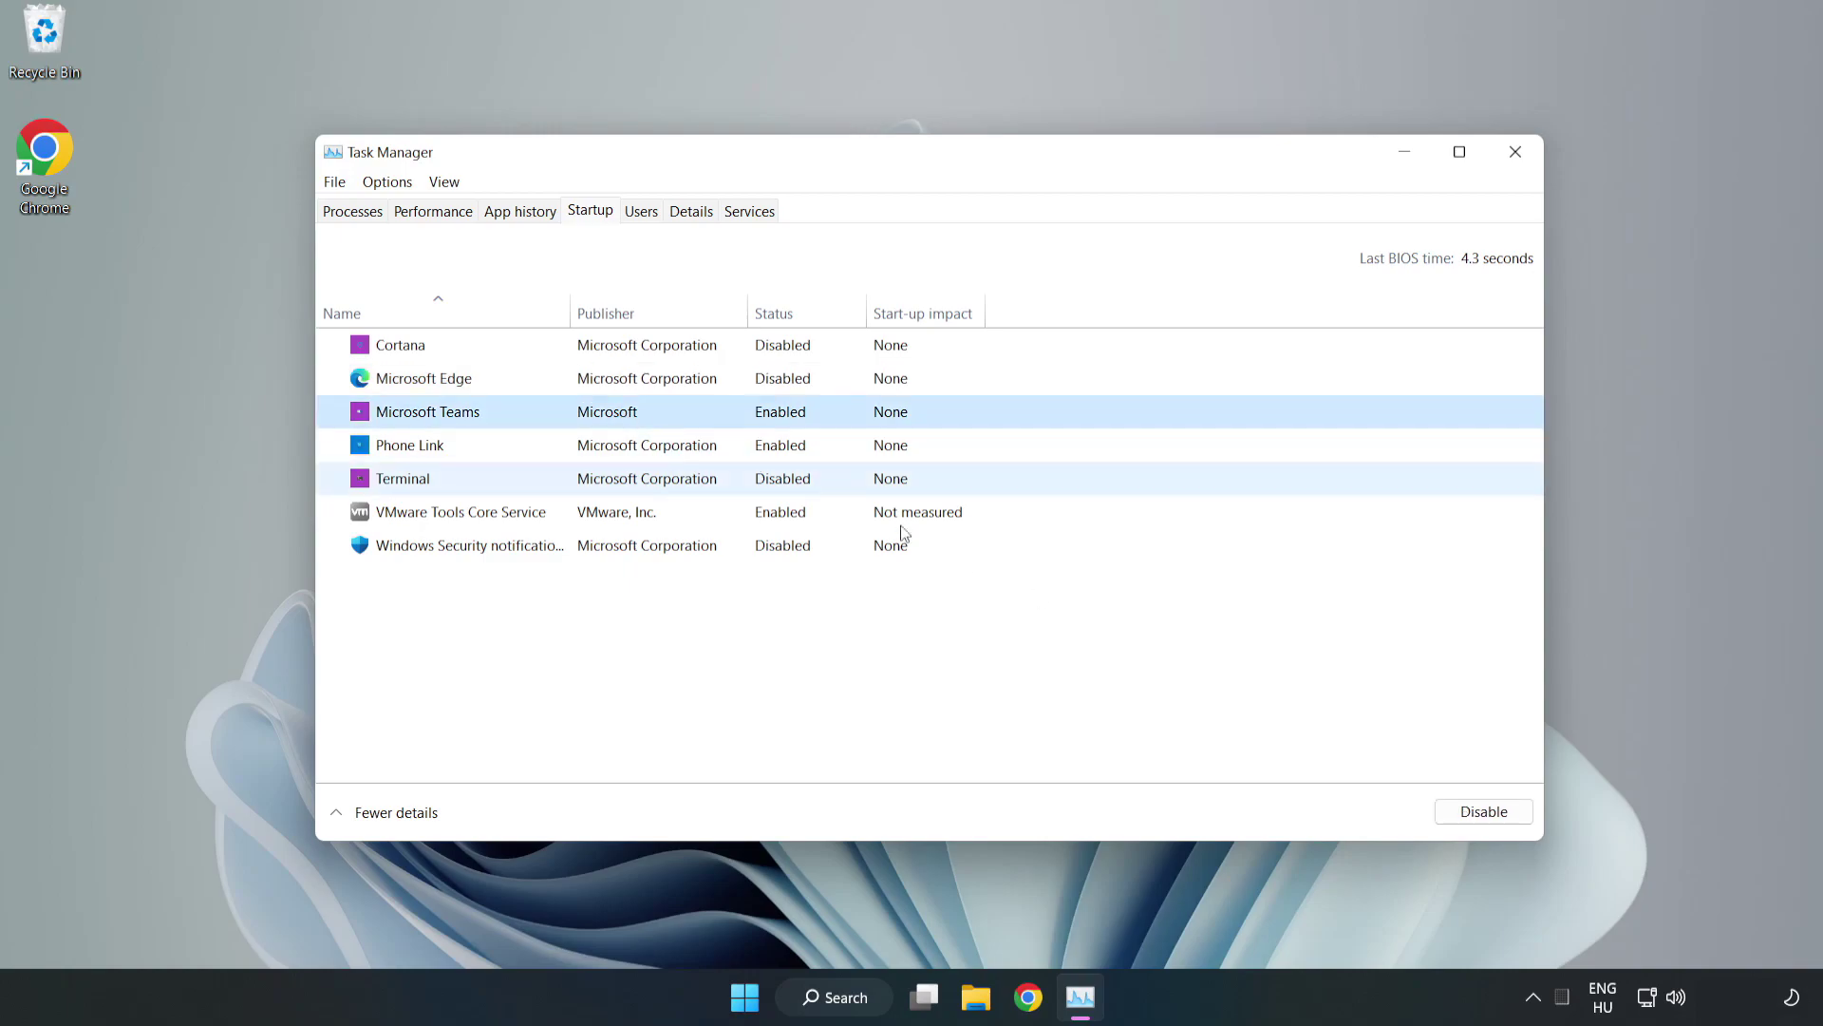
left_click(1473, 814)
left_click(610, 446)
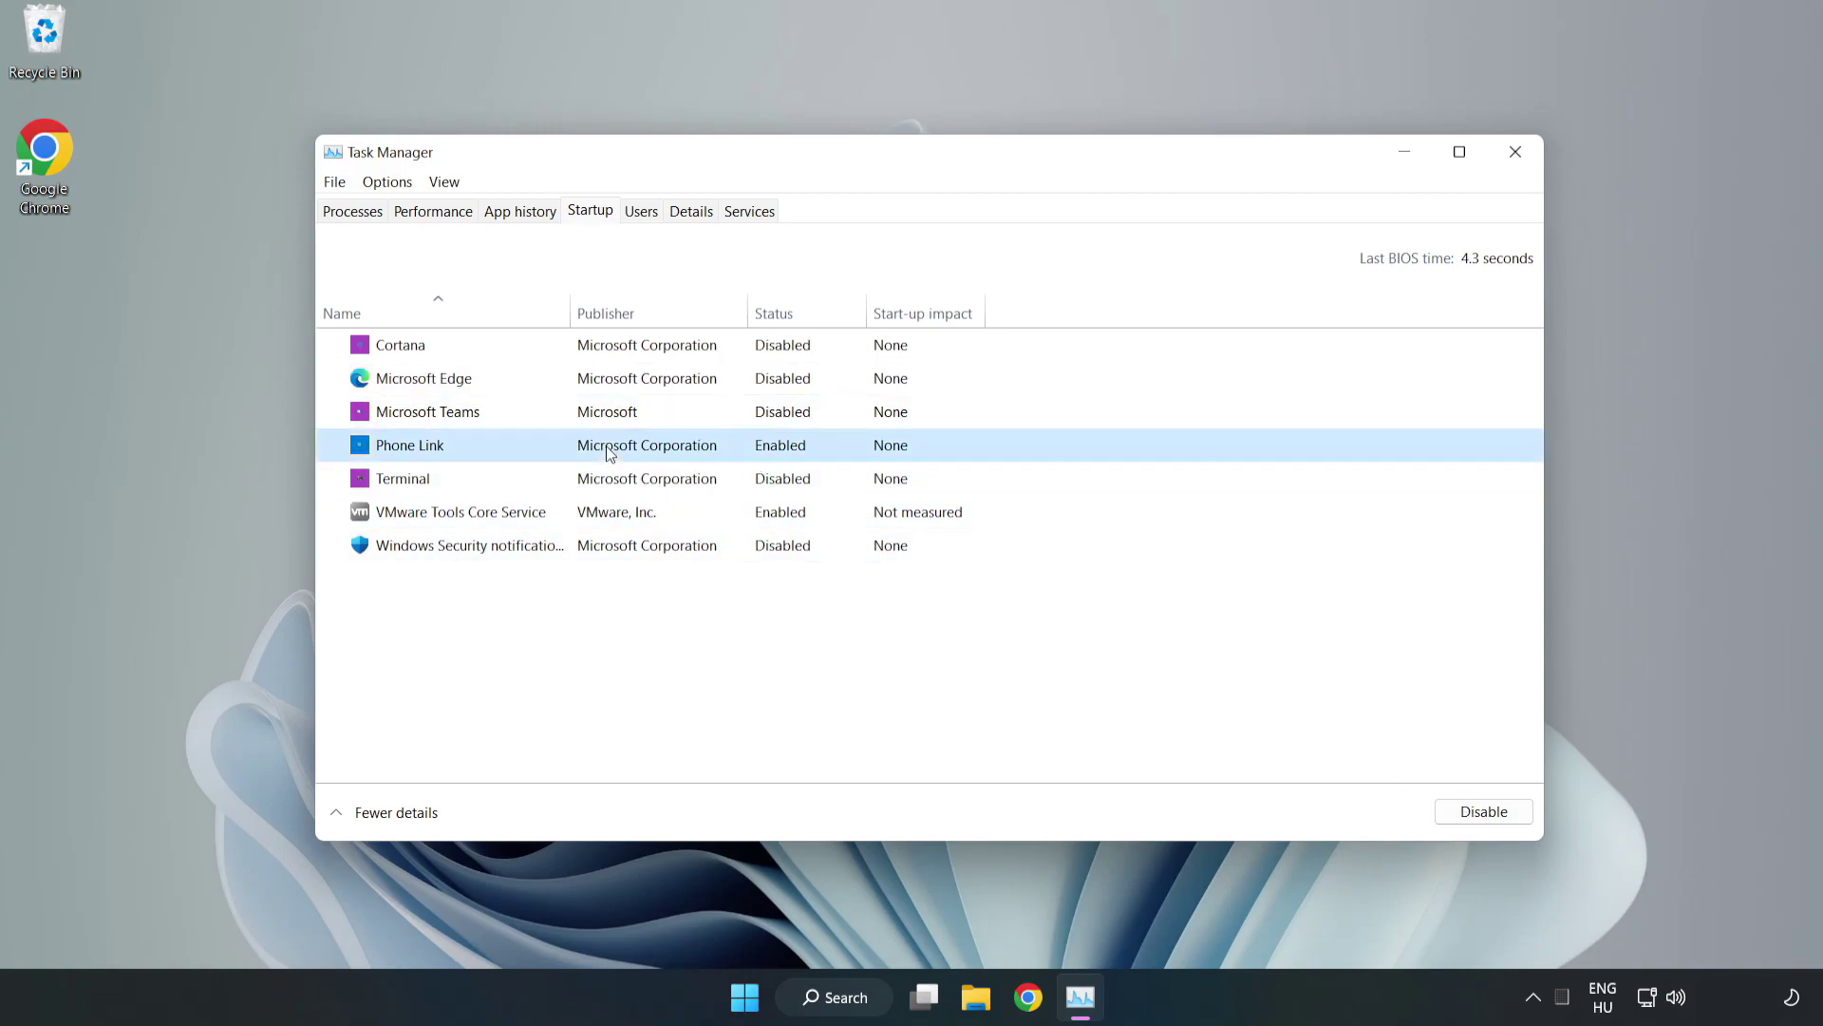
left_click(1461, 813)
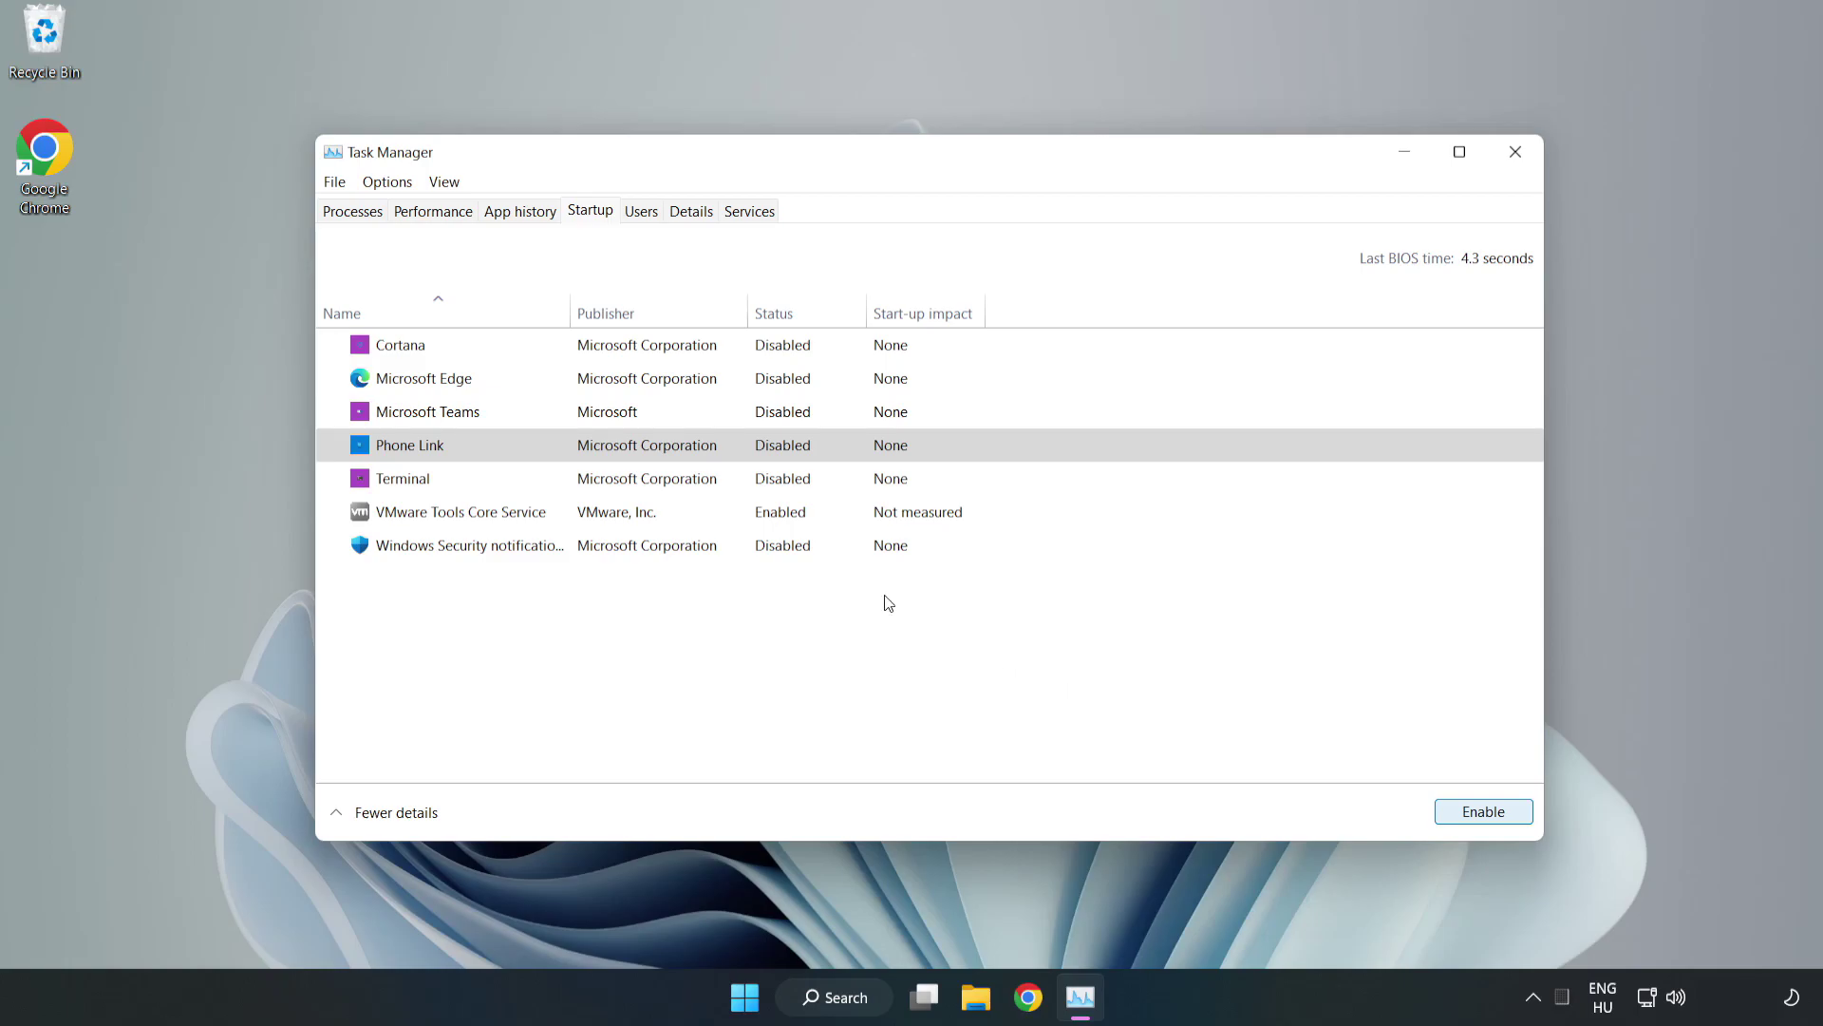
left_click(1516, 158)
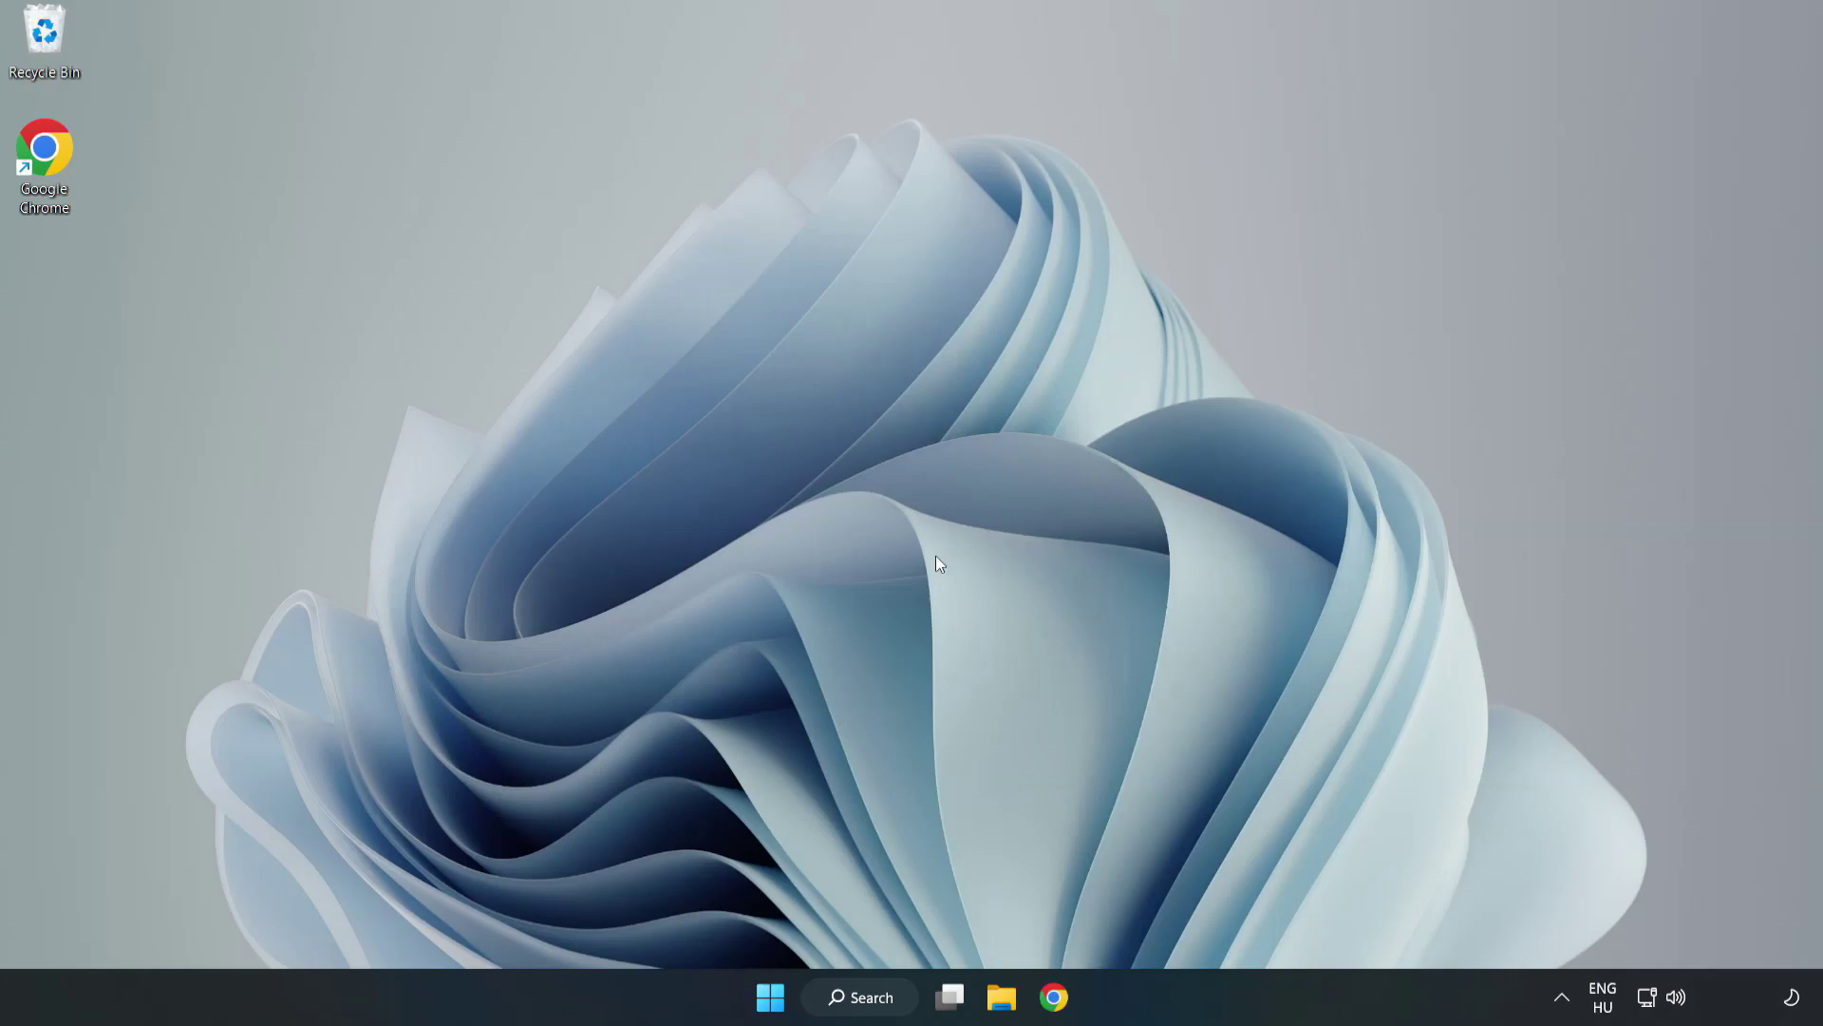
Download the DirectX End-User Runtime Web Installer (dxwebsetup.exe) from Microsoft's Download Center in Chrome
left_click(1051, 1005)
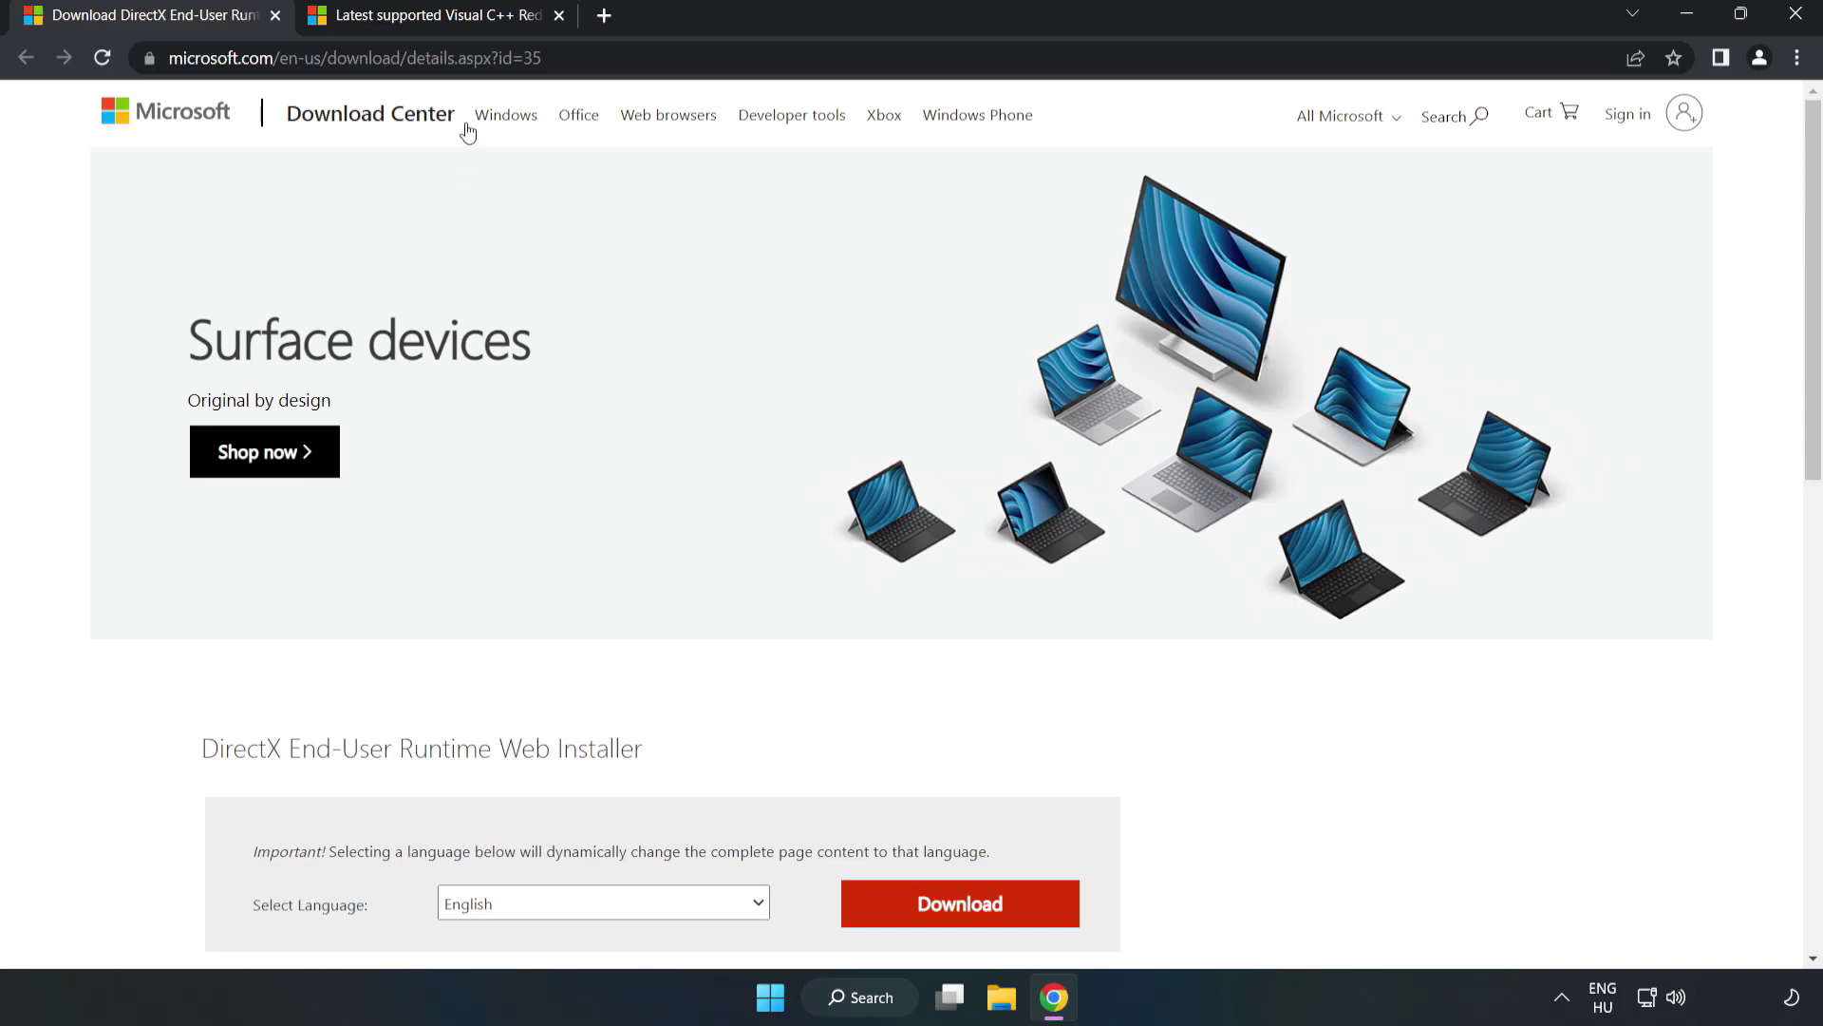
left_click(568, 58)
key("End")
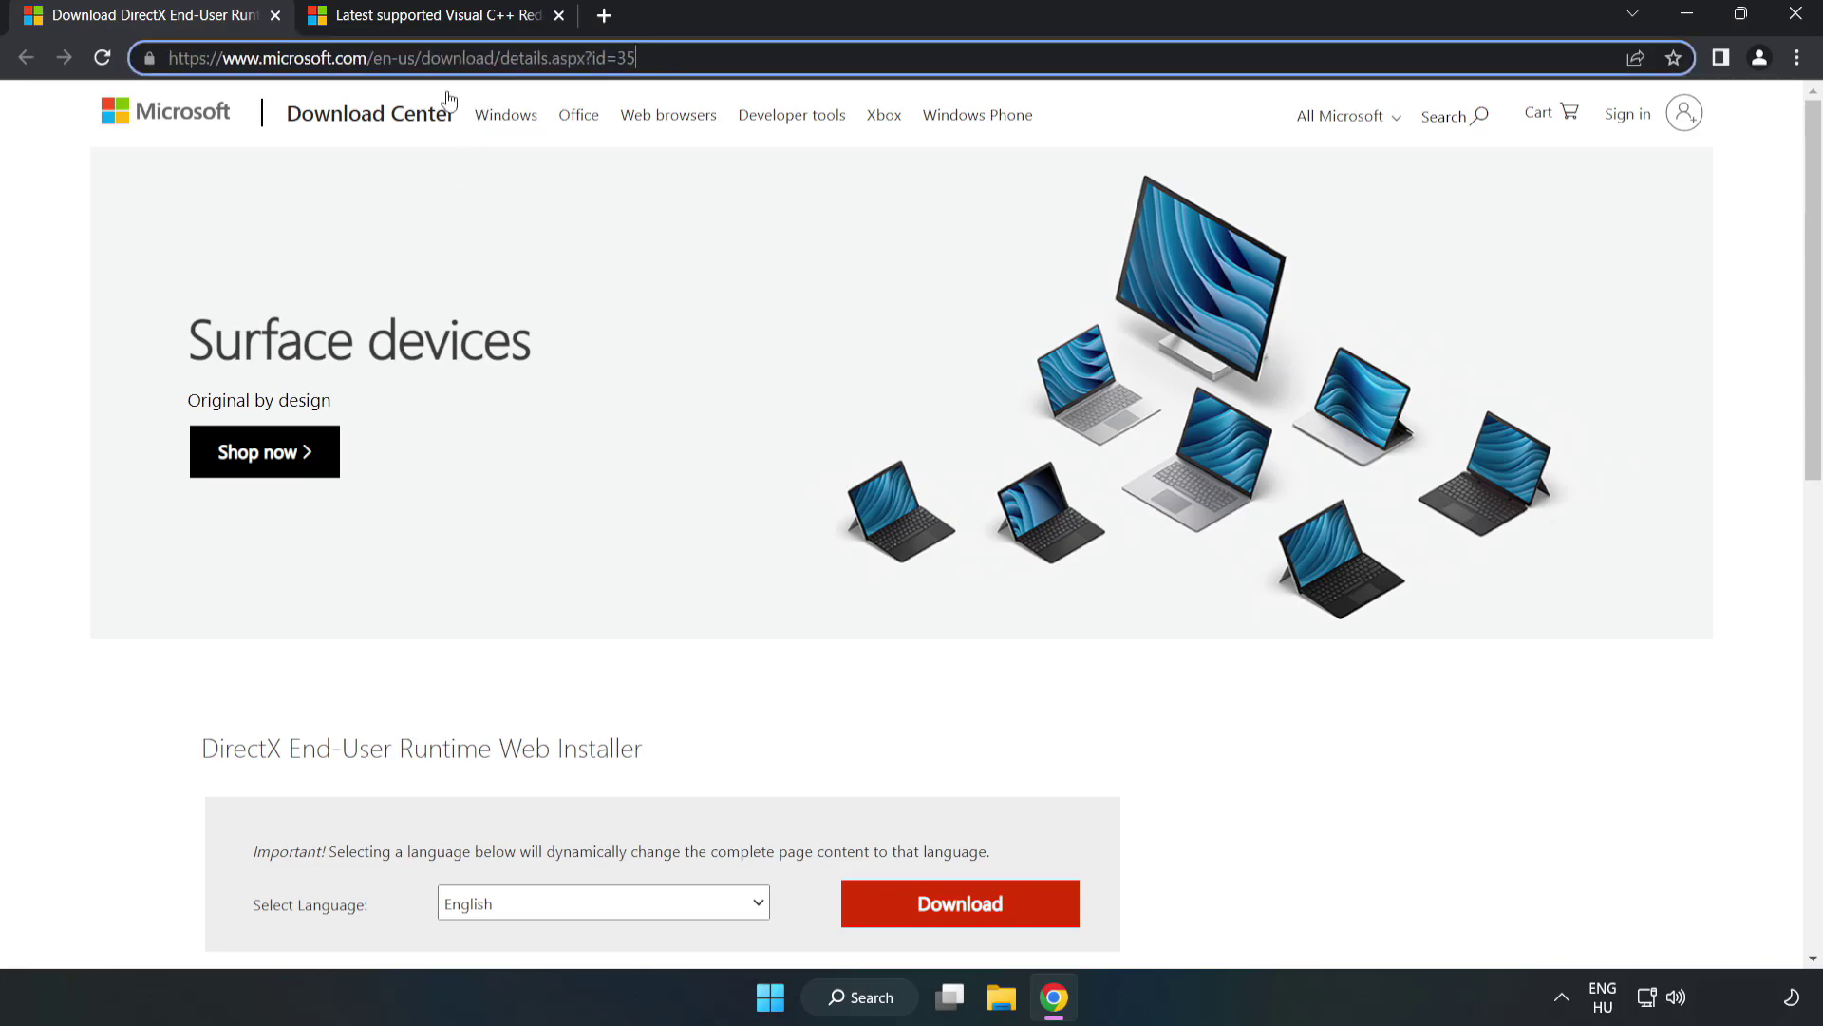
left_click(74, 217)
scroll(74, 218, "down", 2)
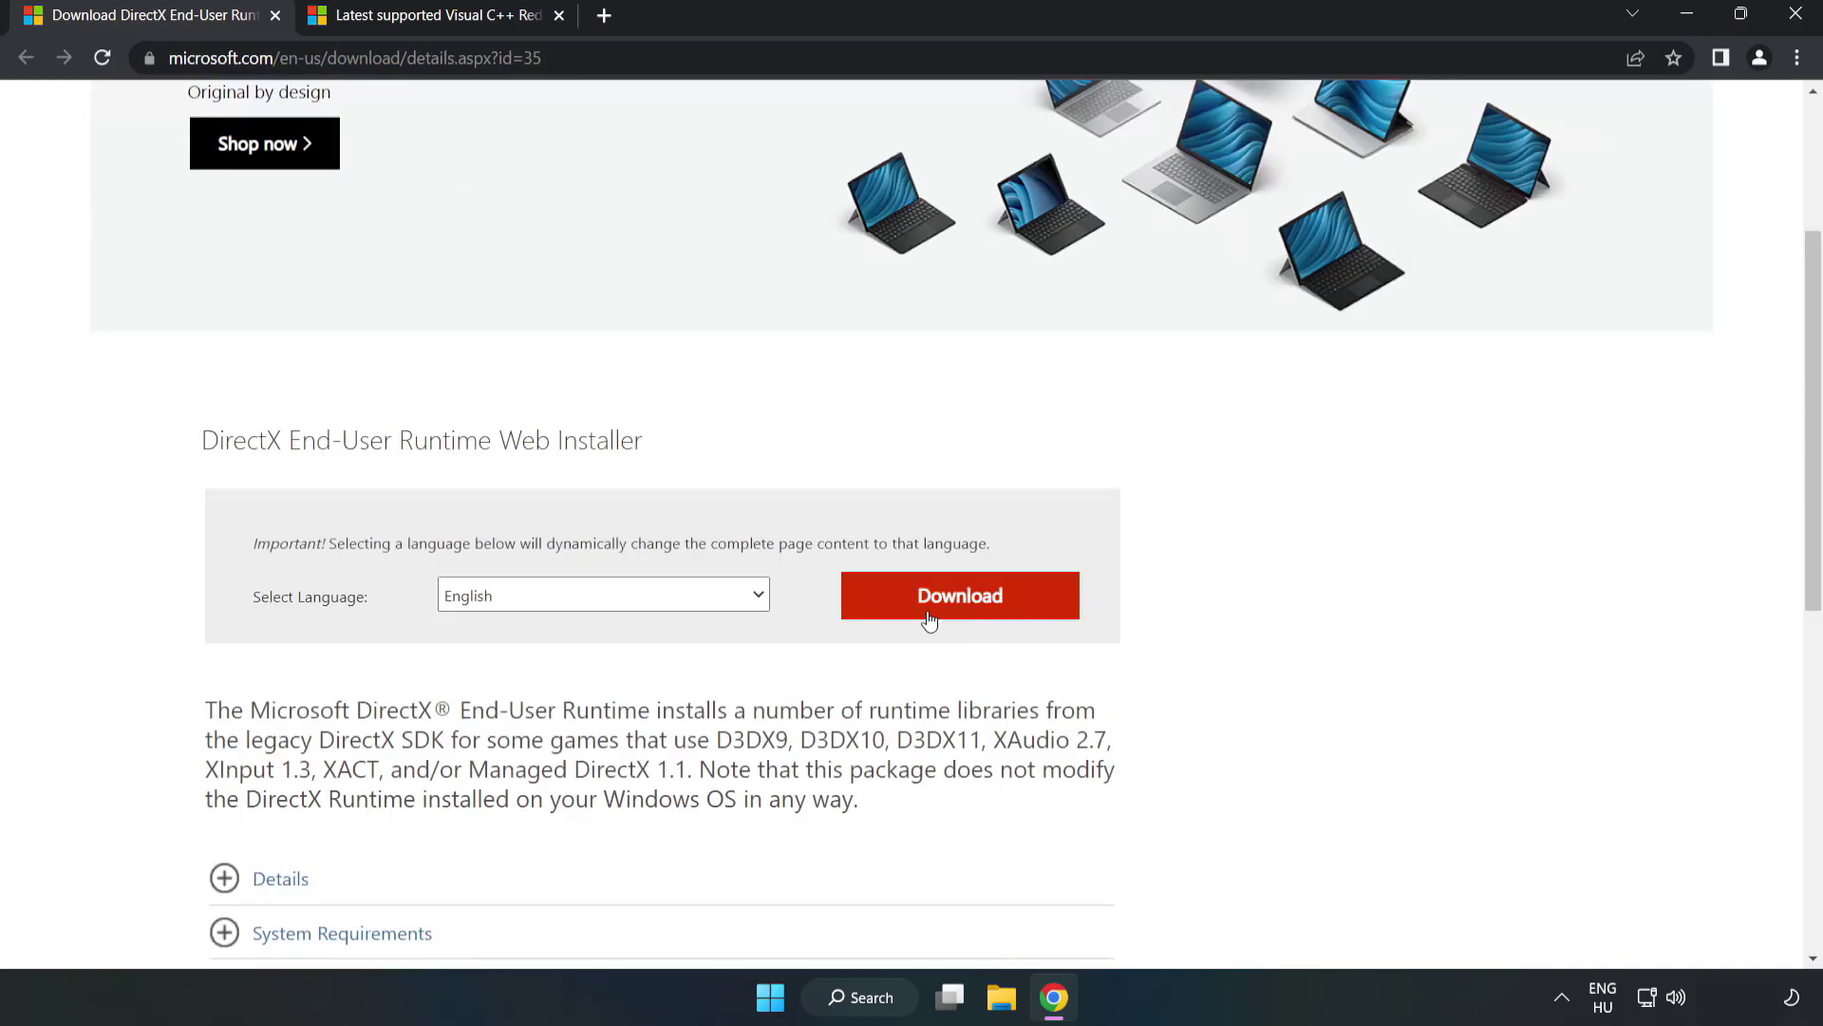
left_click(967, 610)
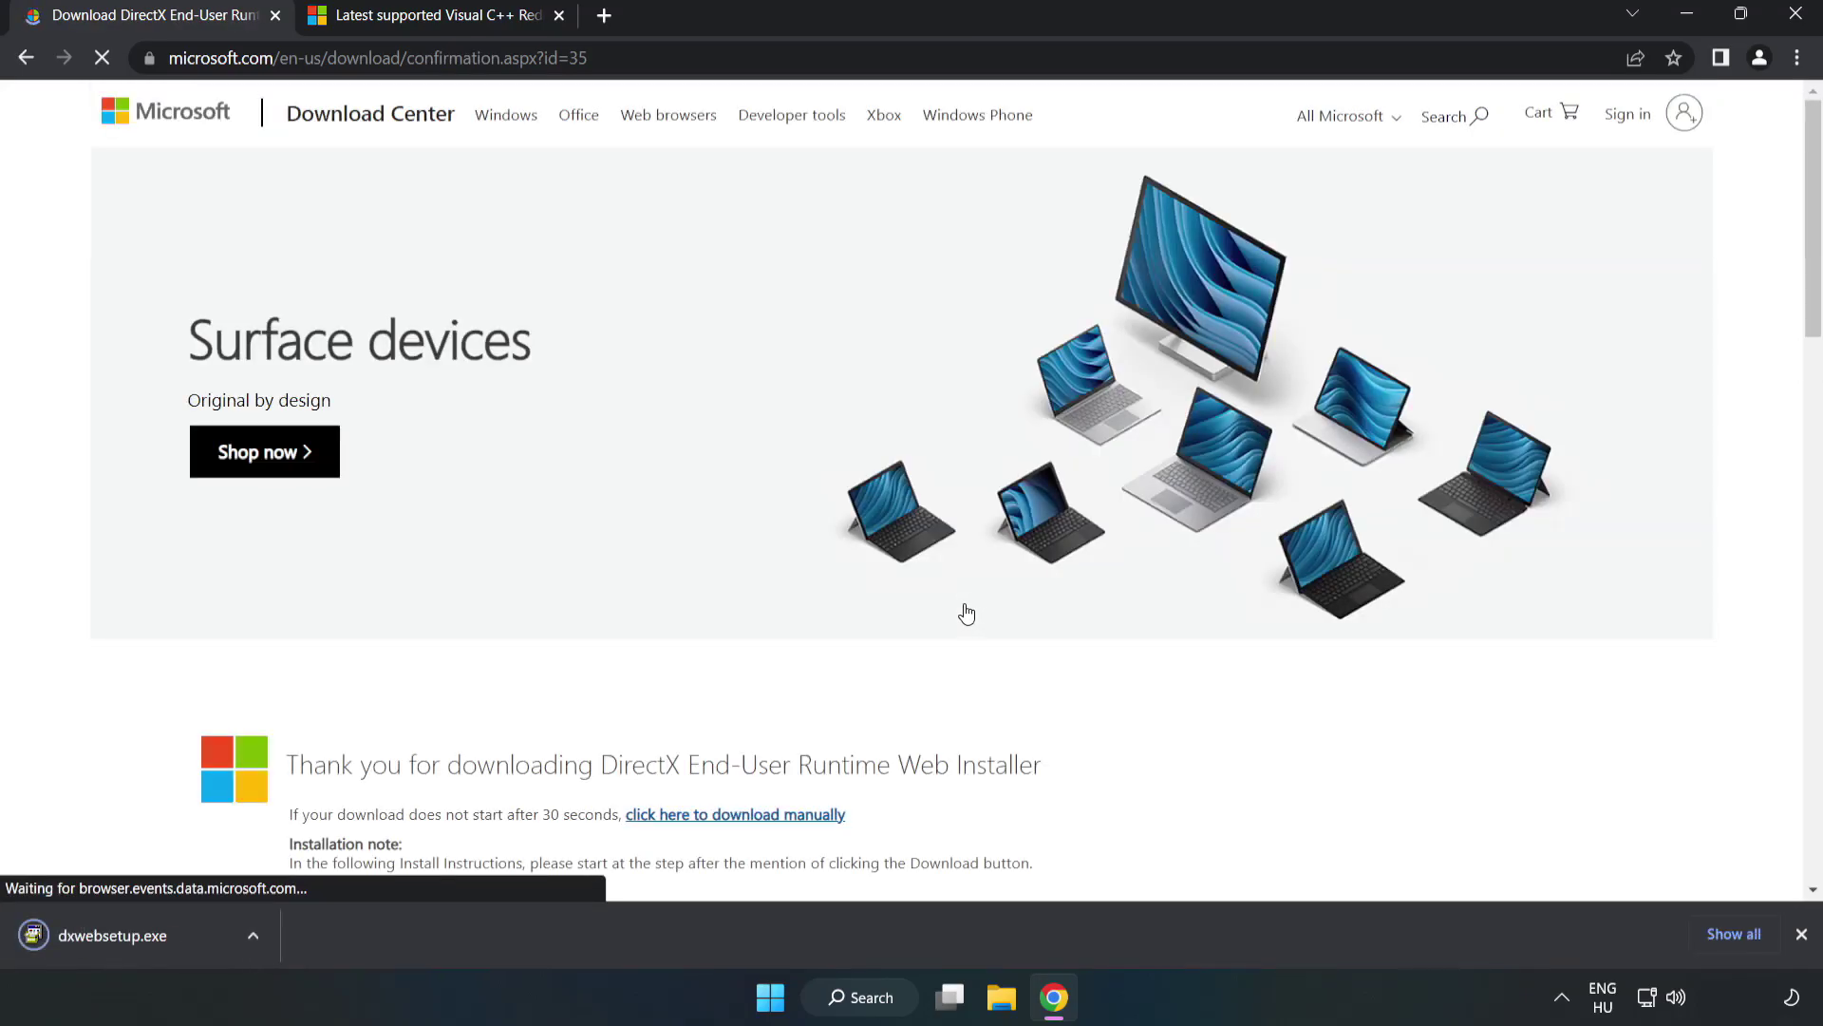
Run dxwebsetup.exe, accept the license, skip the Bing Bar offer, and finish setup
left_click(134, 936)
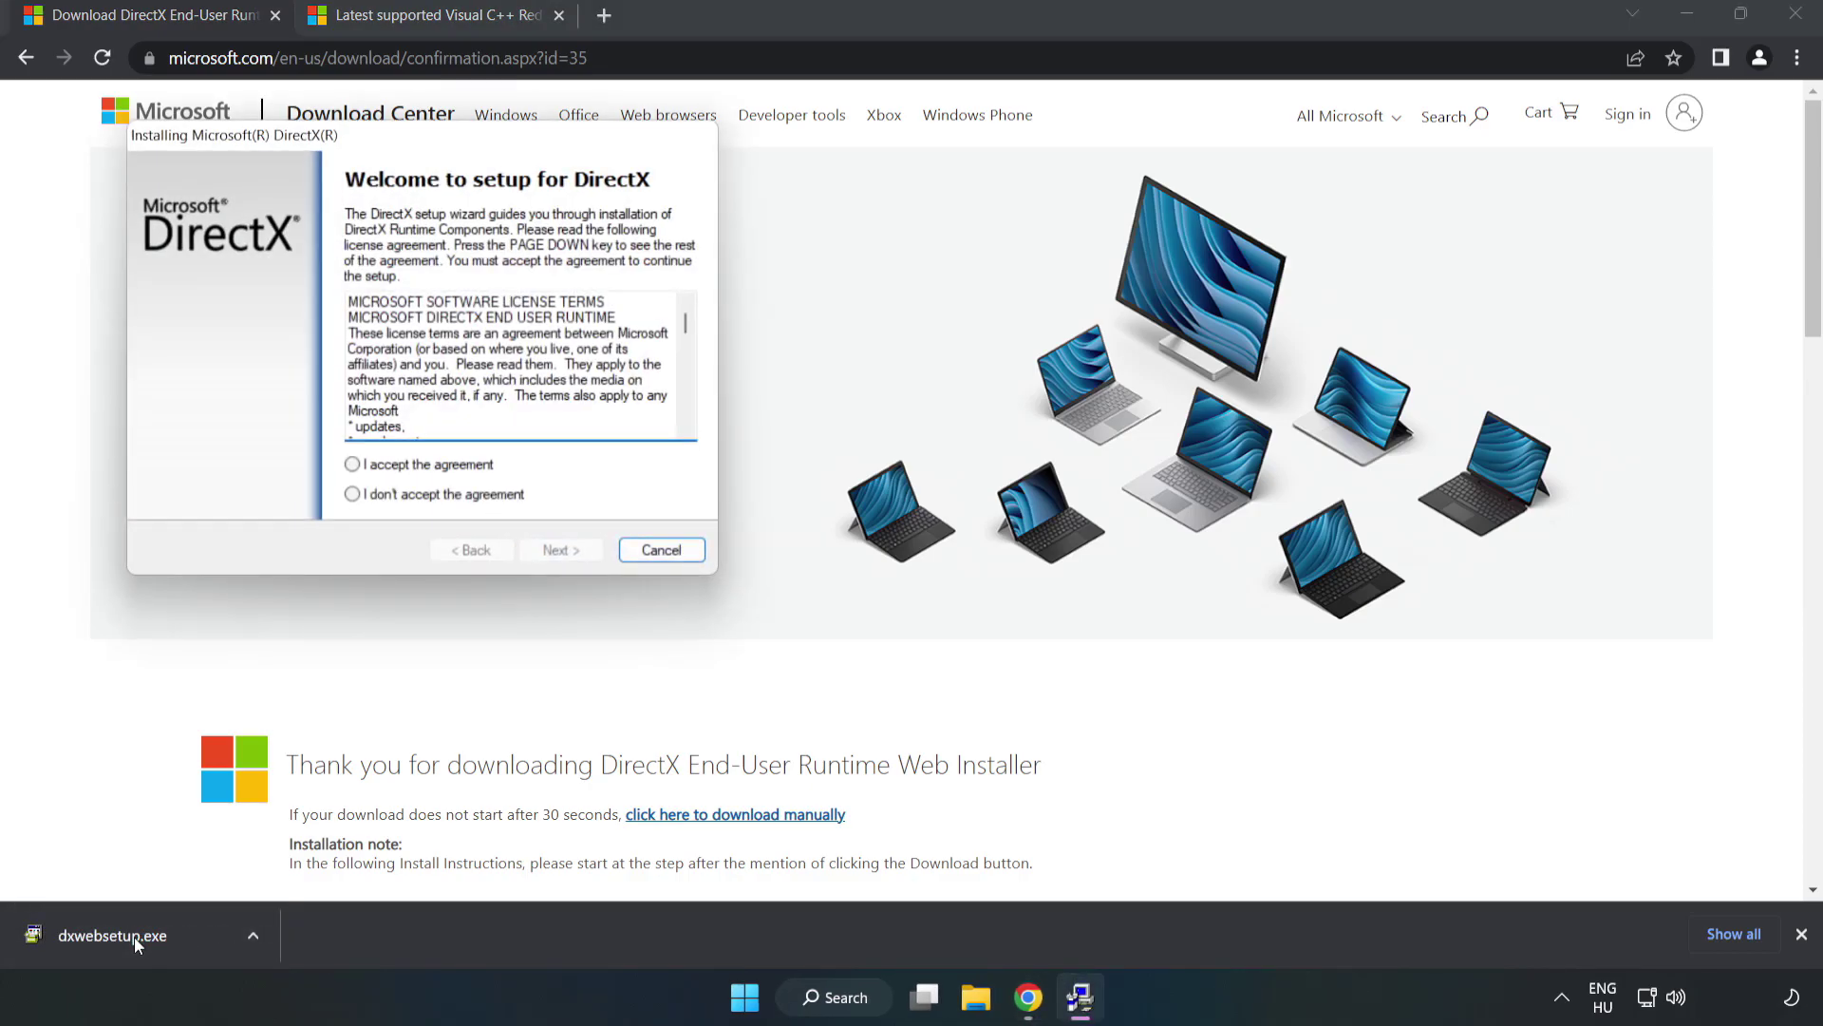
left_click_drag(413, 143, 886, 305)
left_click_drag(1160, 485, 1144, 580)
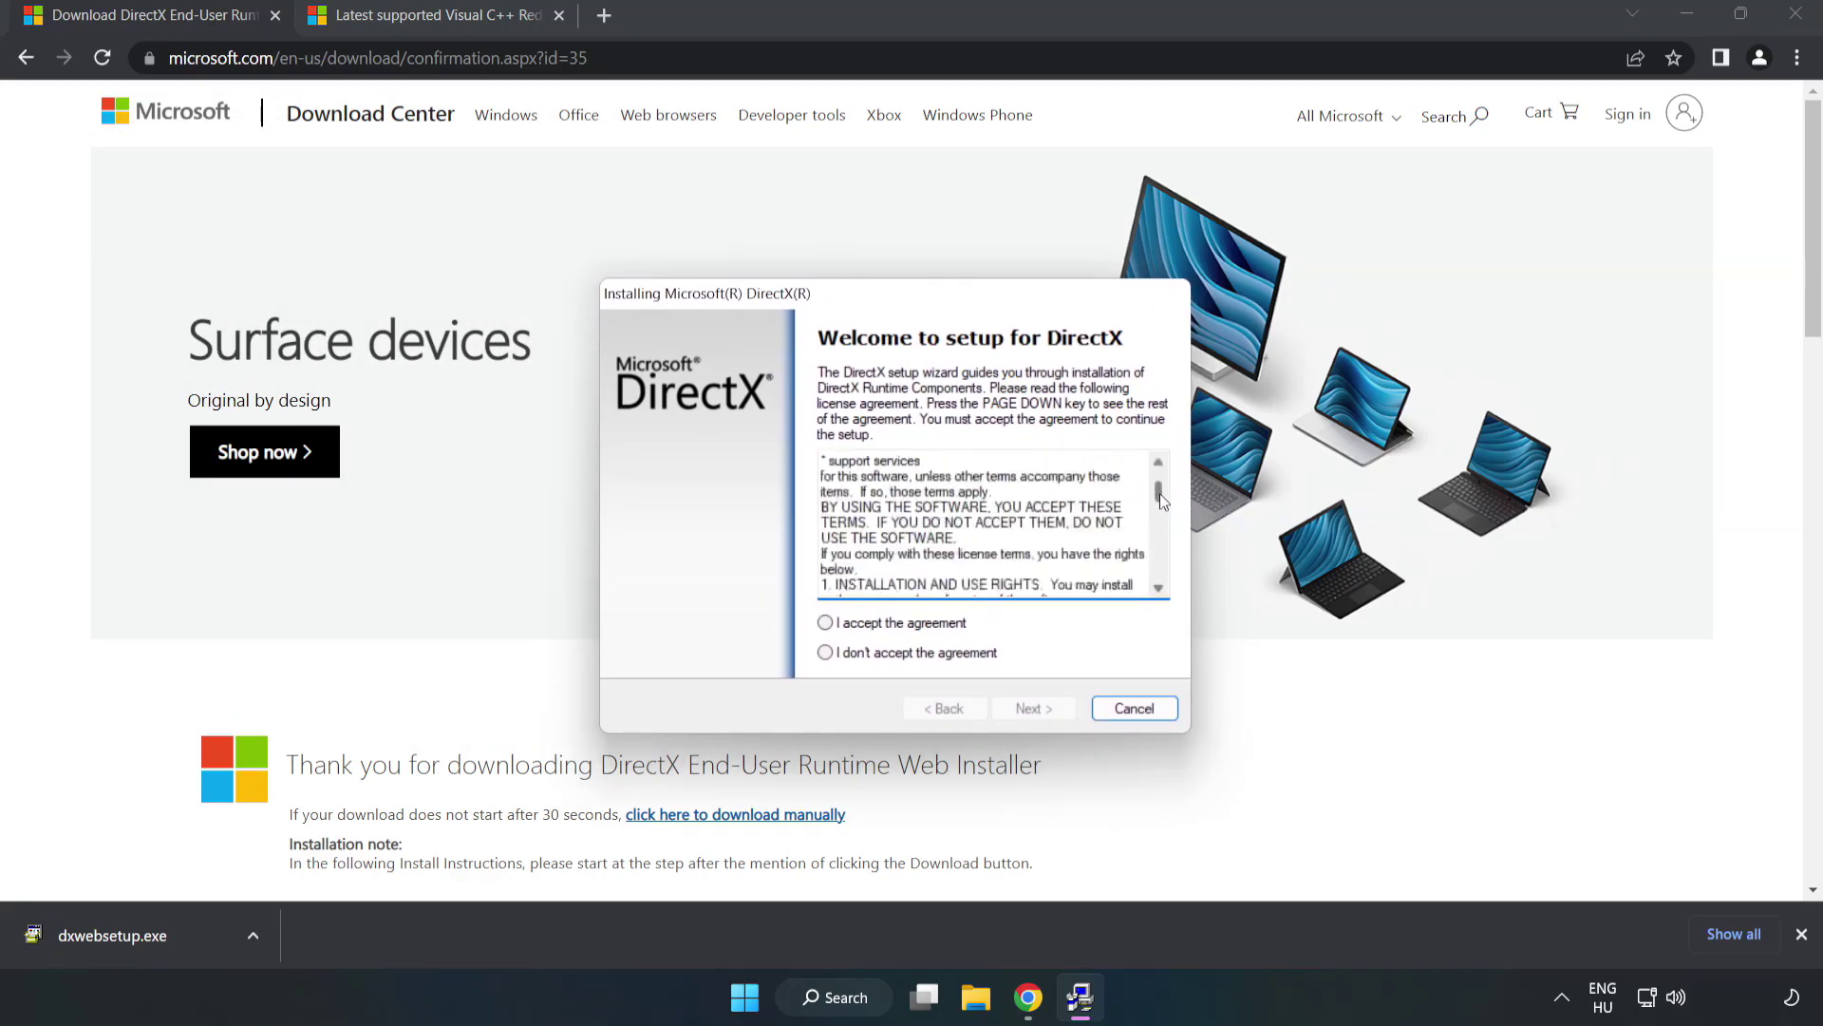
left_click(840, 628)
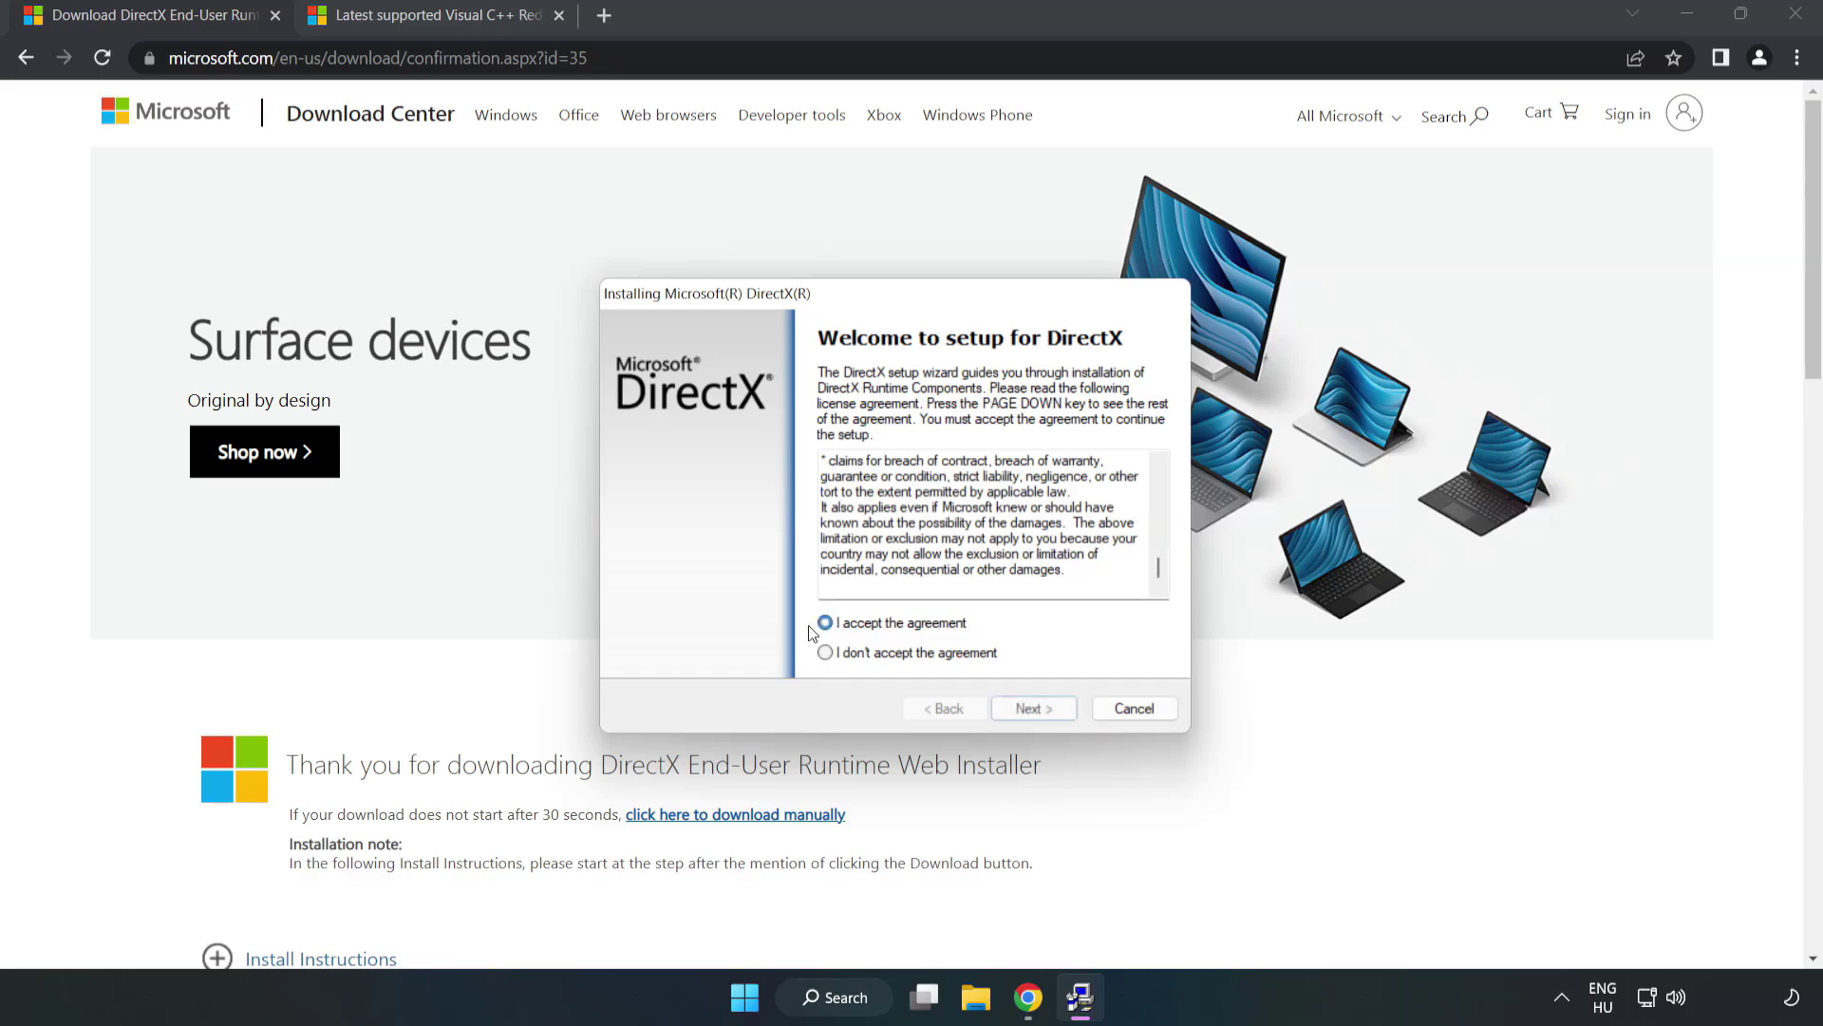
left_click(1041, 715)
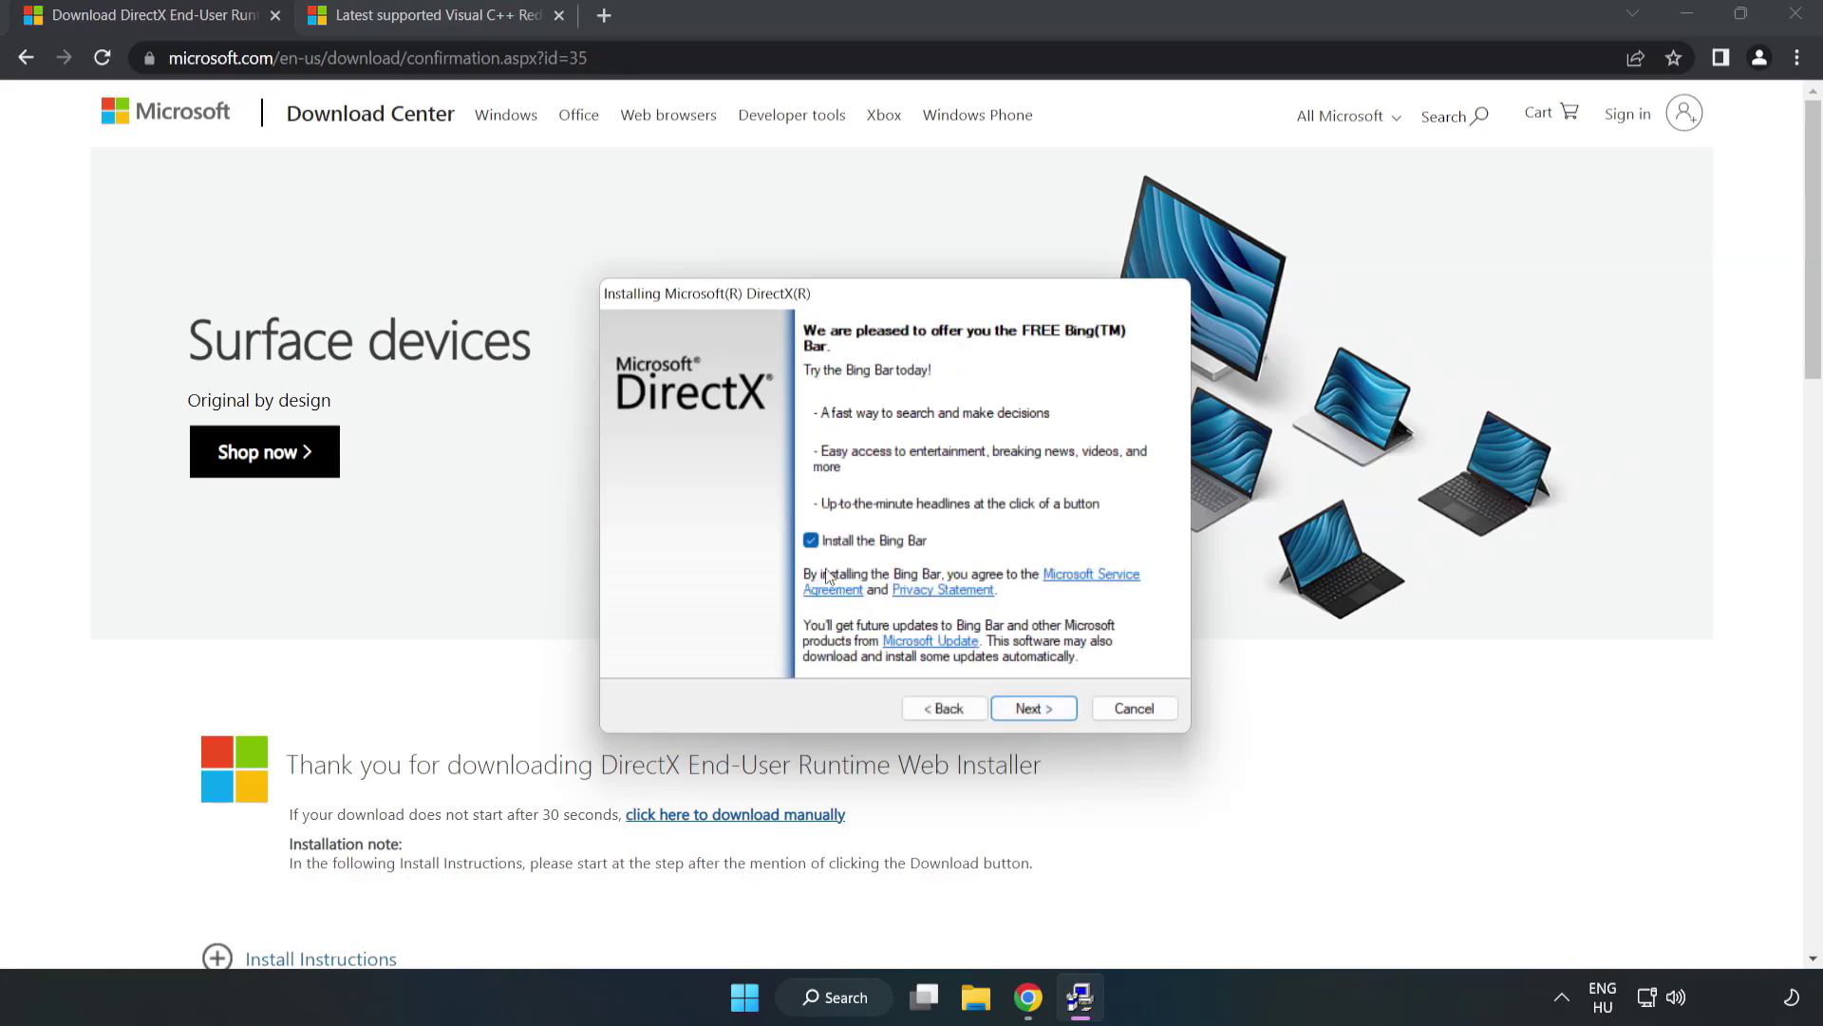
left_click(1047, 710)
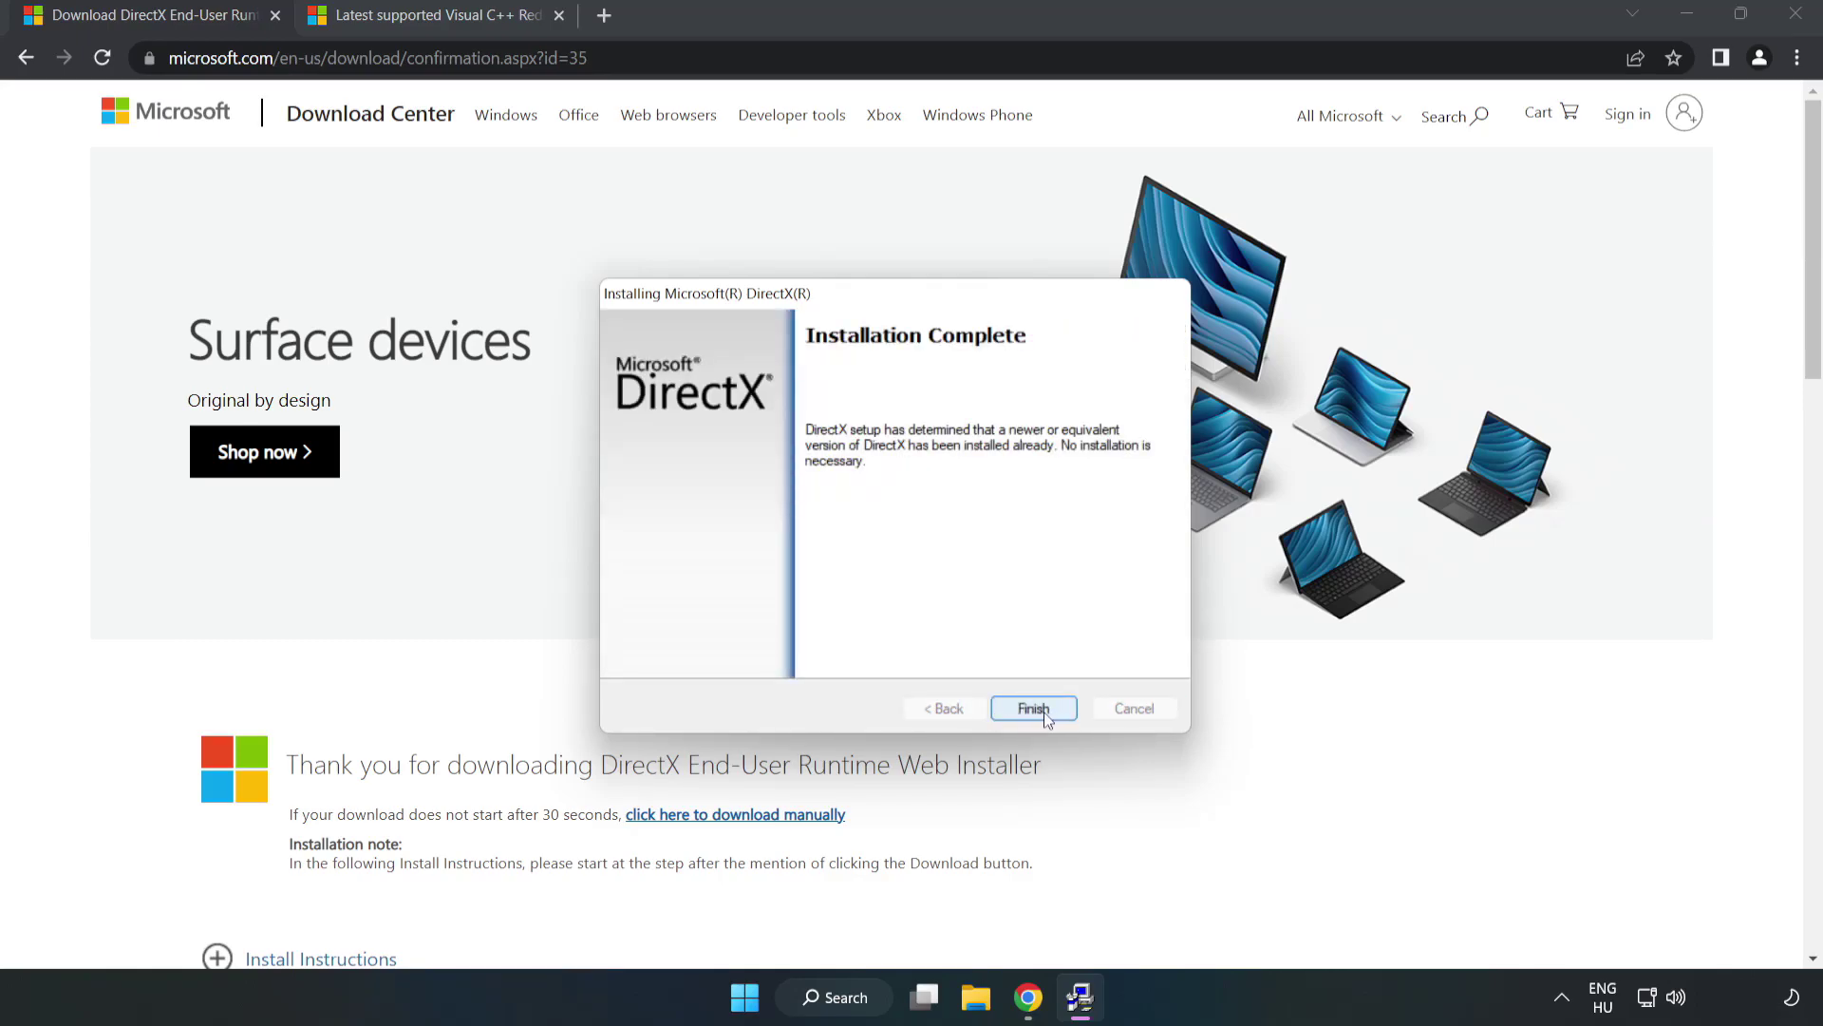
left_click(1044, 710)
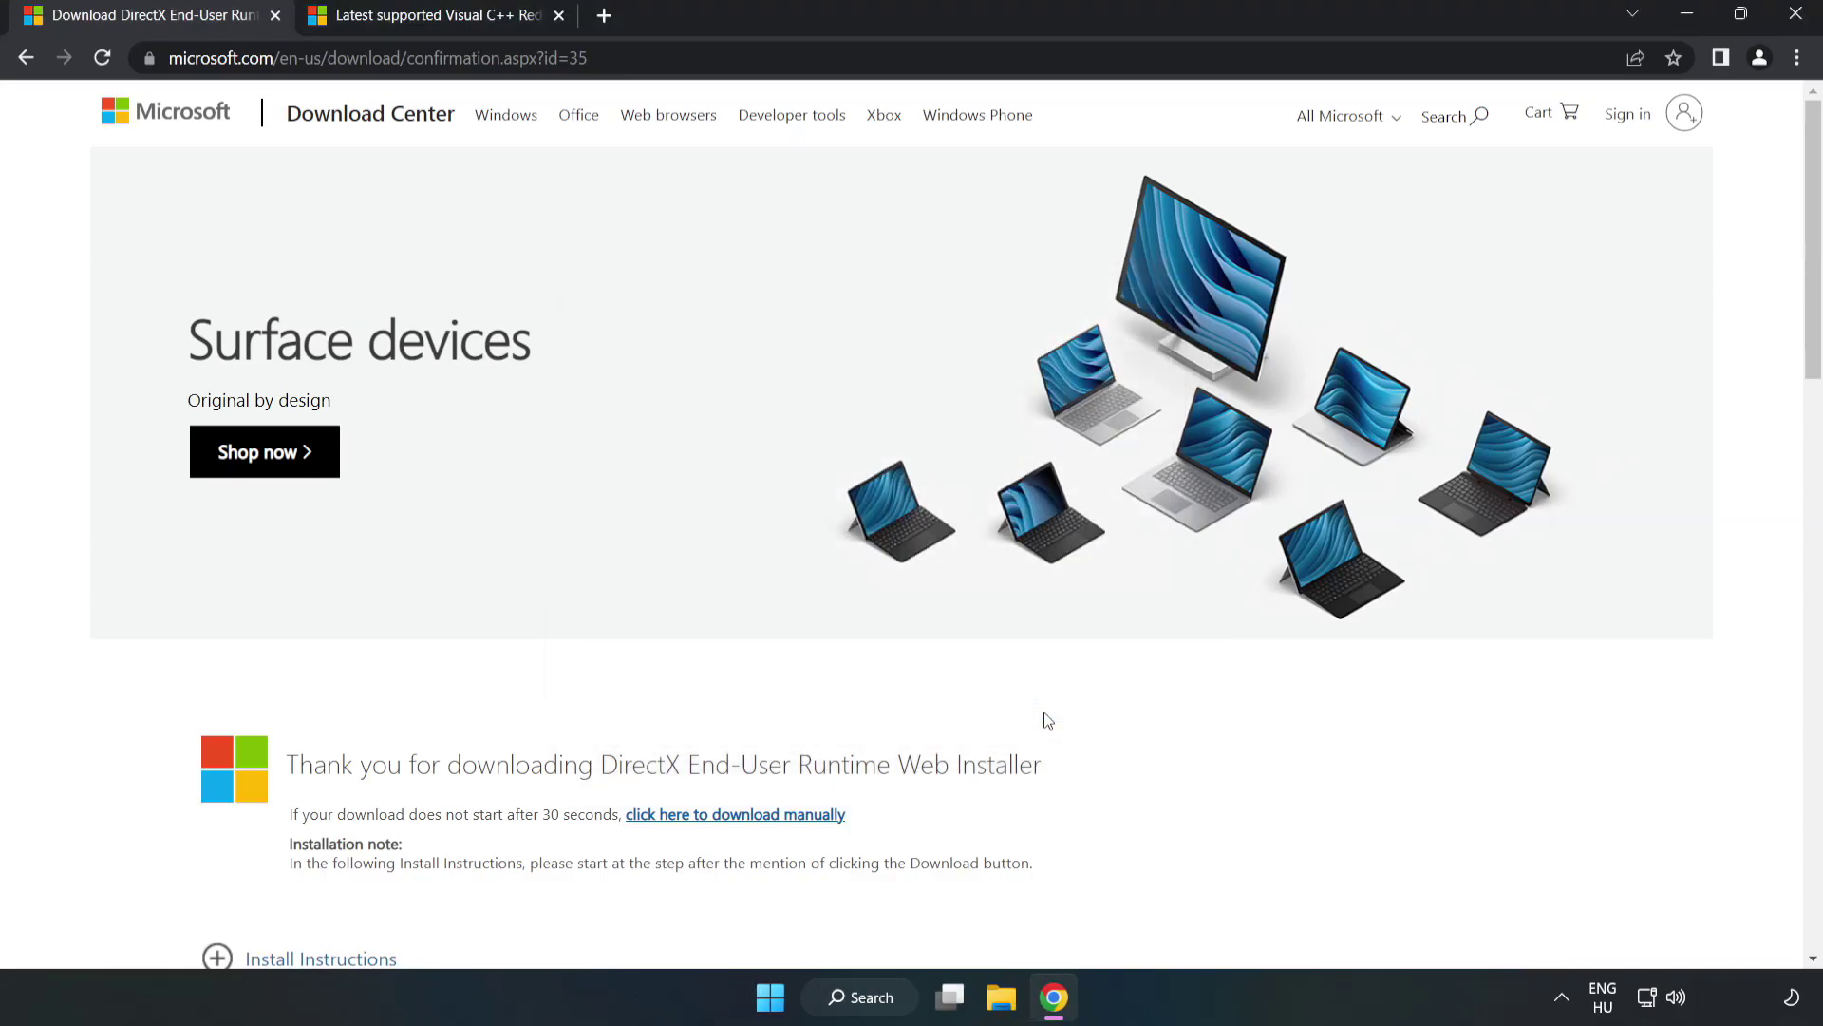
Download the ARM64, x86 and x64 vc_redist installers from the Visual C++ downloads page
left_click(272, 16)
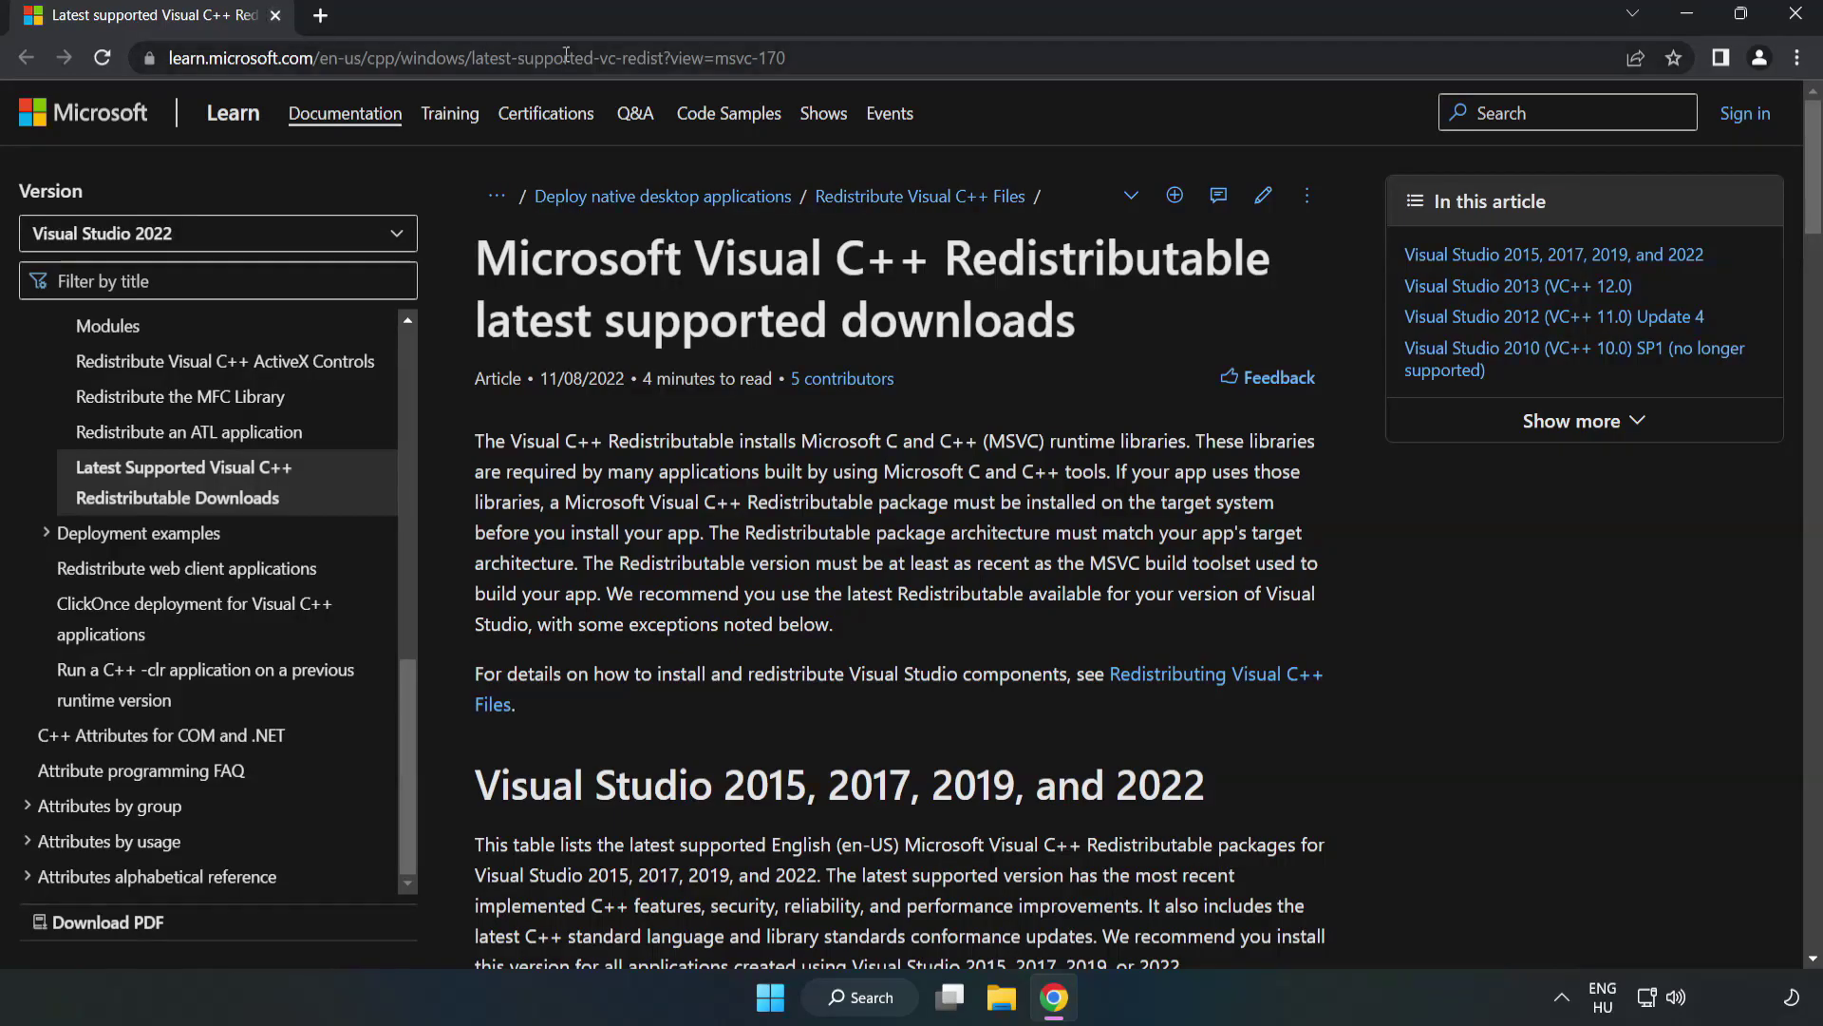
left_click(786, 57)
left_click_drag(786, 58, 659, 57)
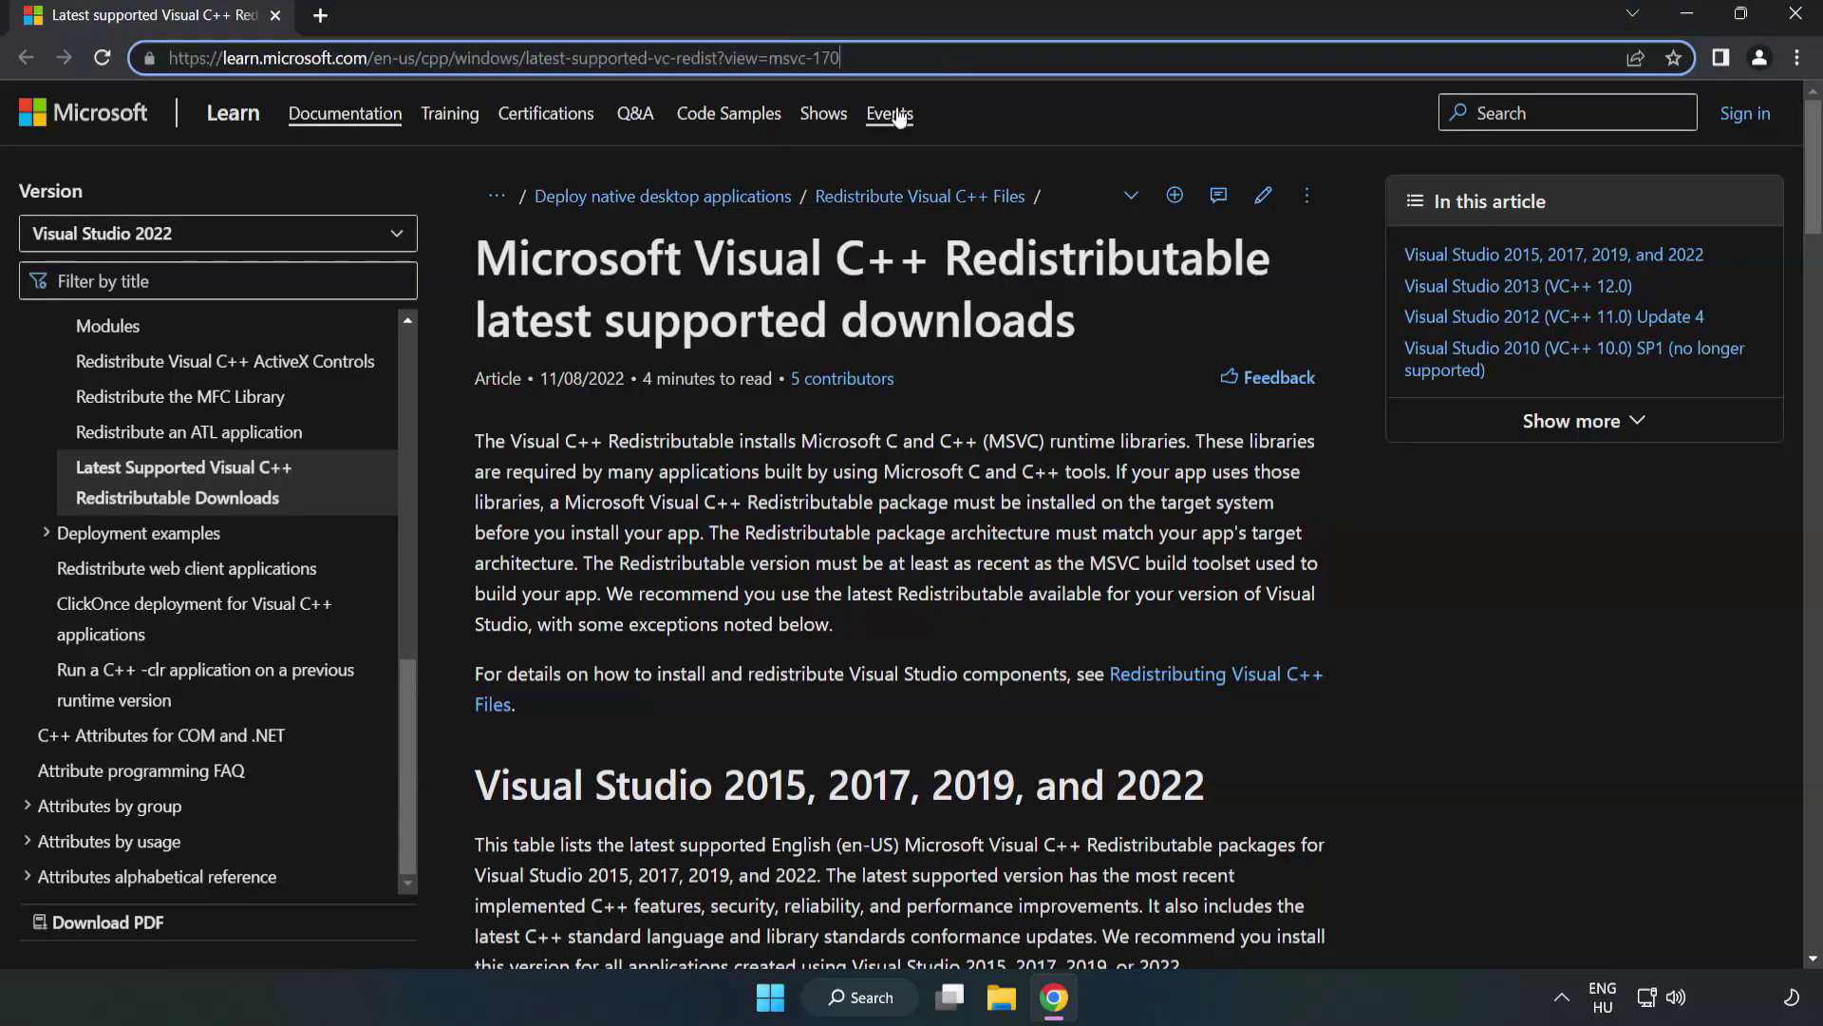
left_click(727, 340)
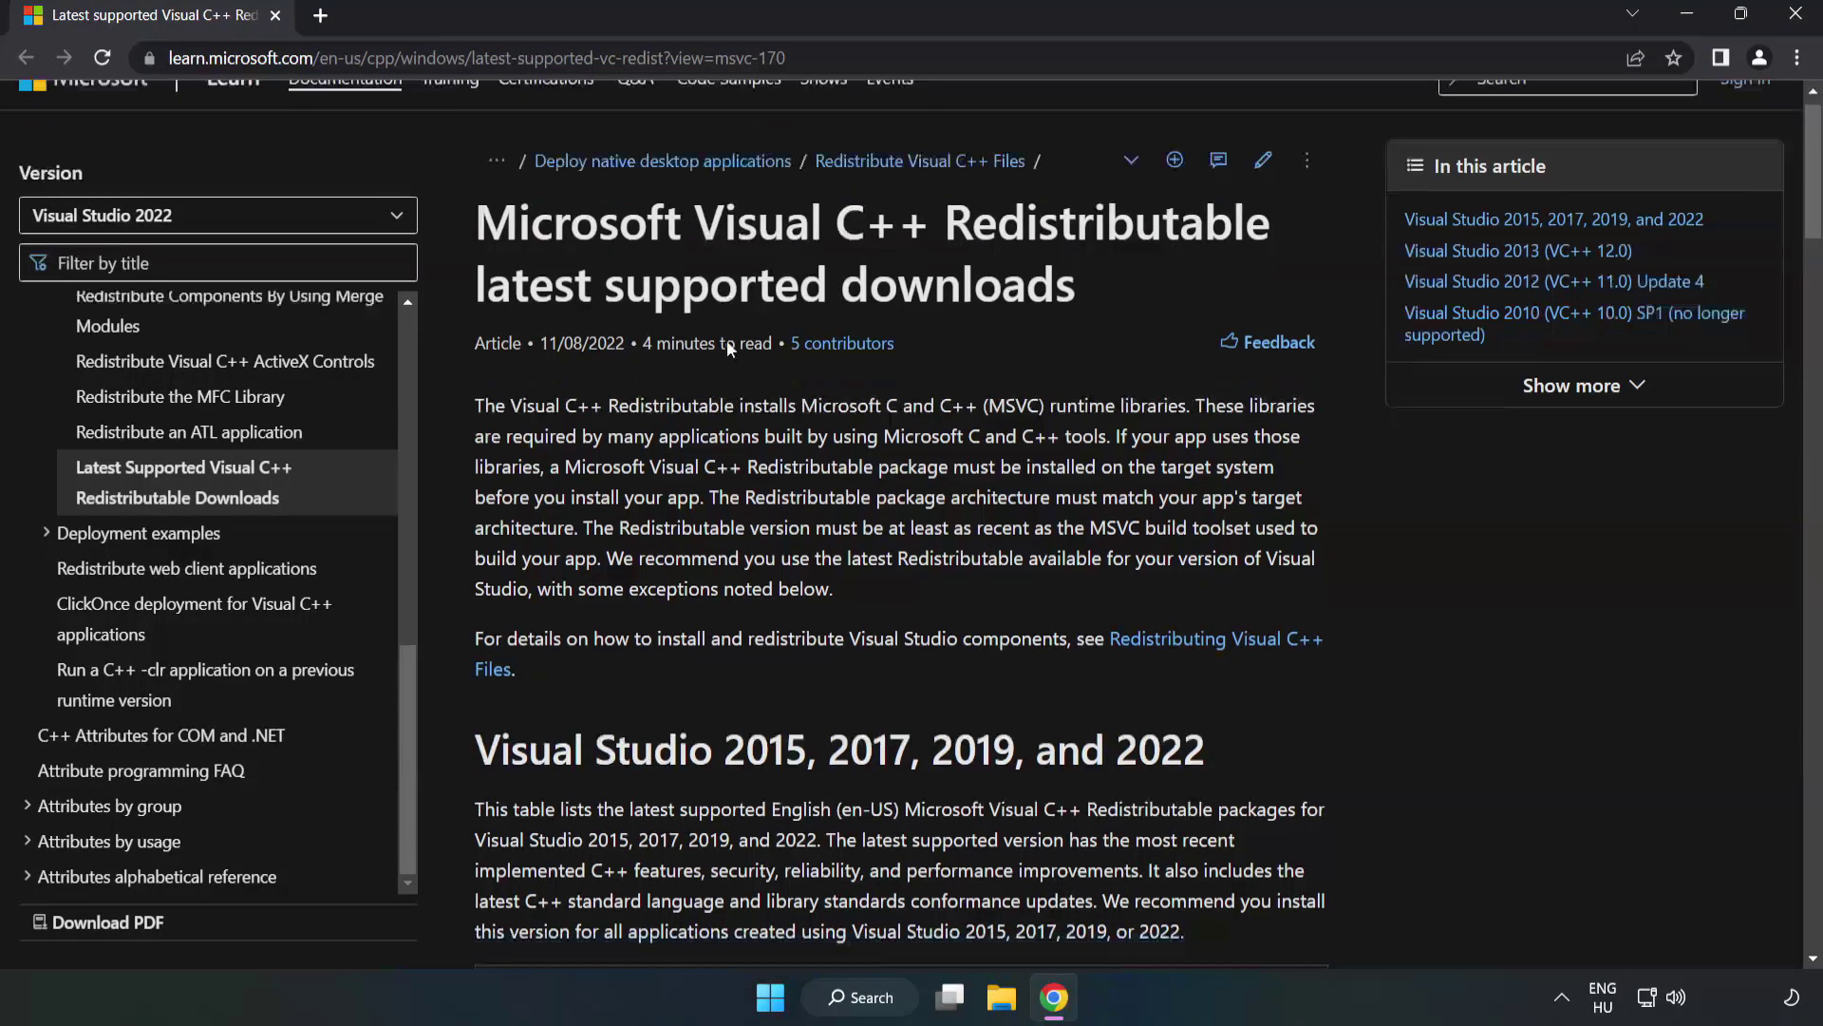
scroll(727, 339, "down", 2)
scroll(729, 349, "down", 2)
scroll(734, 357, "down", 1)
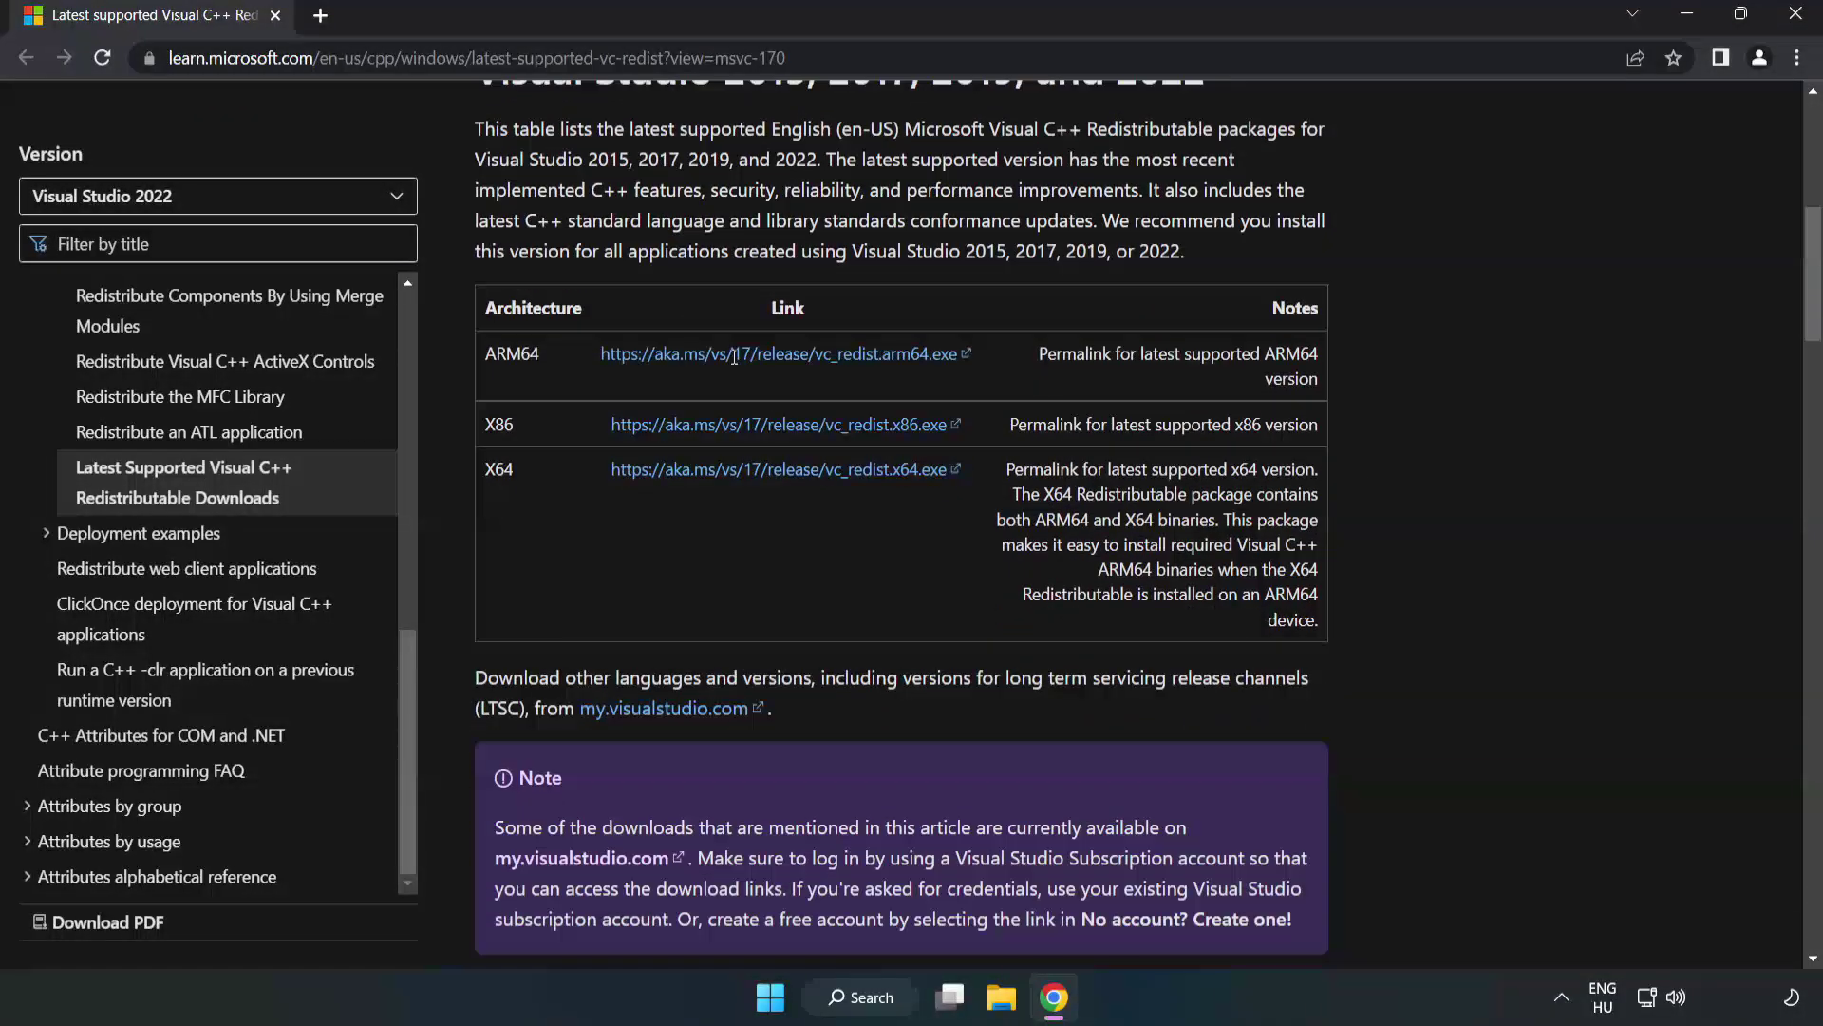
scroll(734, 356, "up", 1)
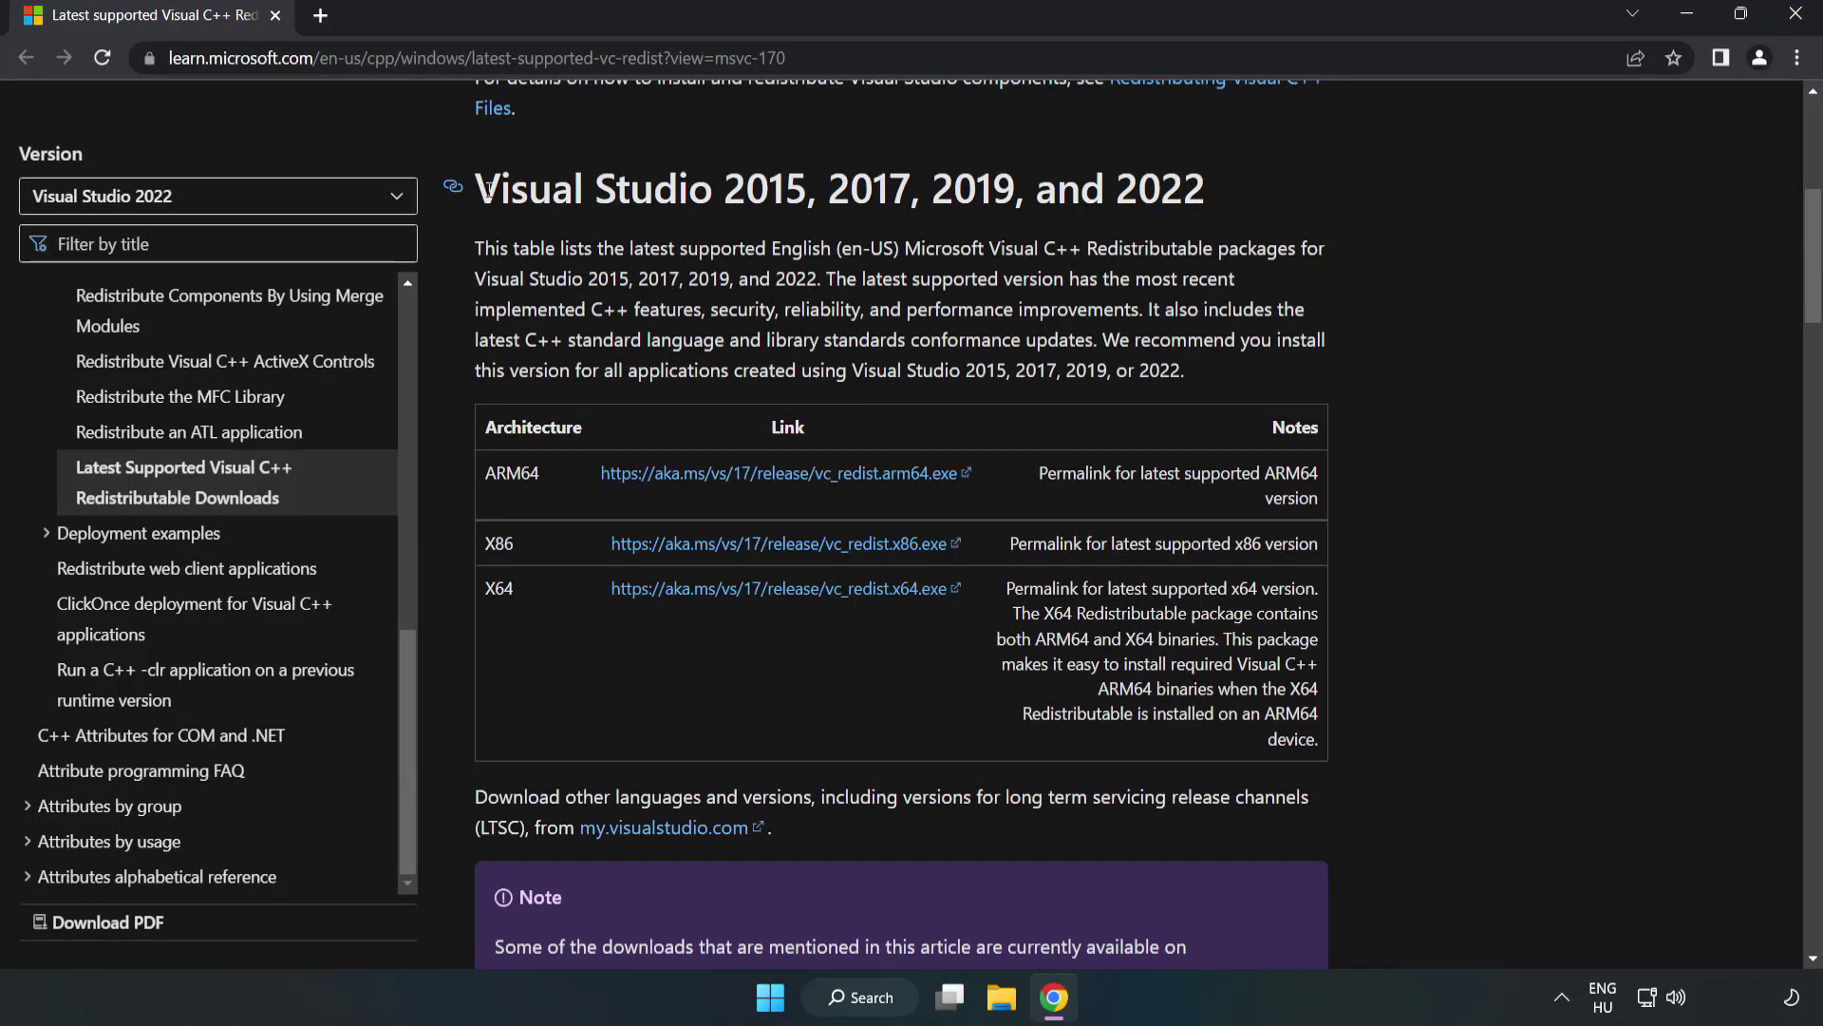
left_click_drag(477, 188, 1206, 193)
left_click(1130, 239)
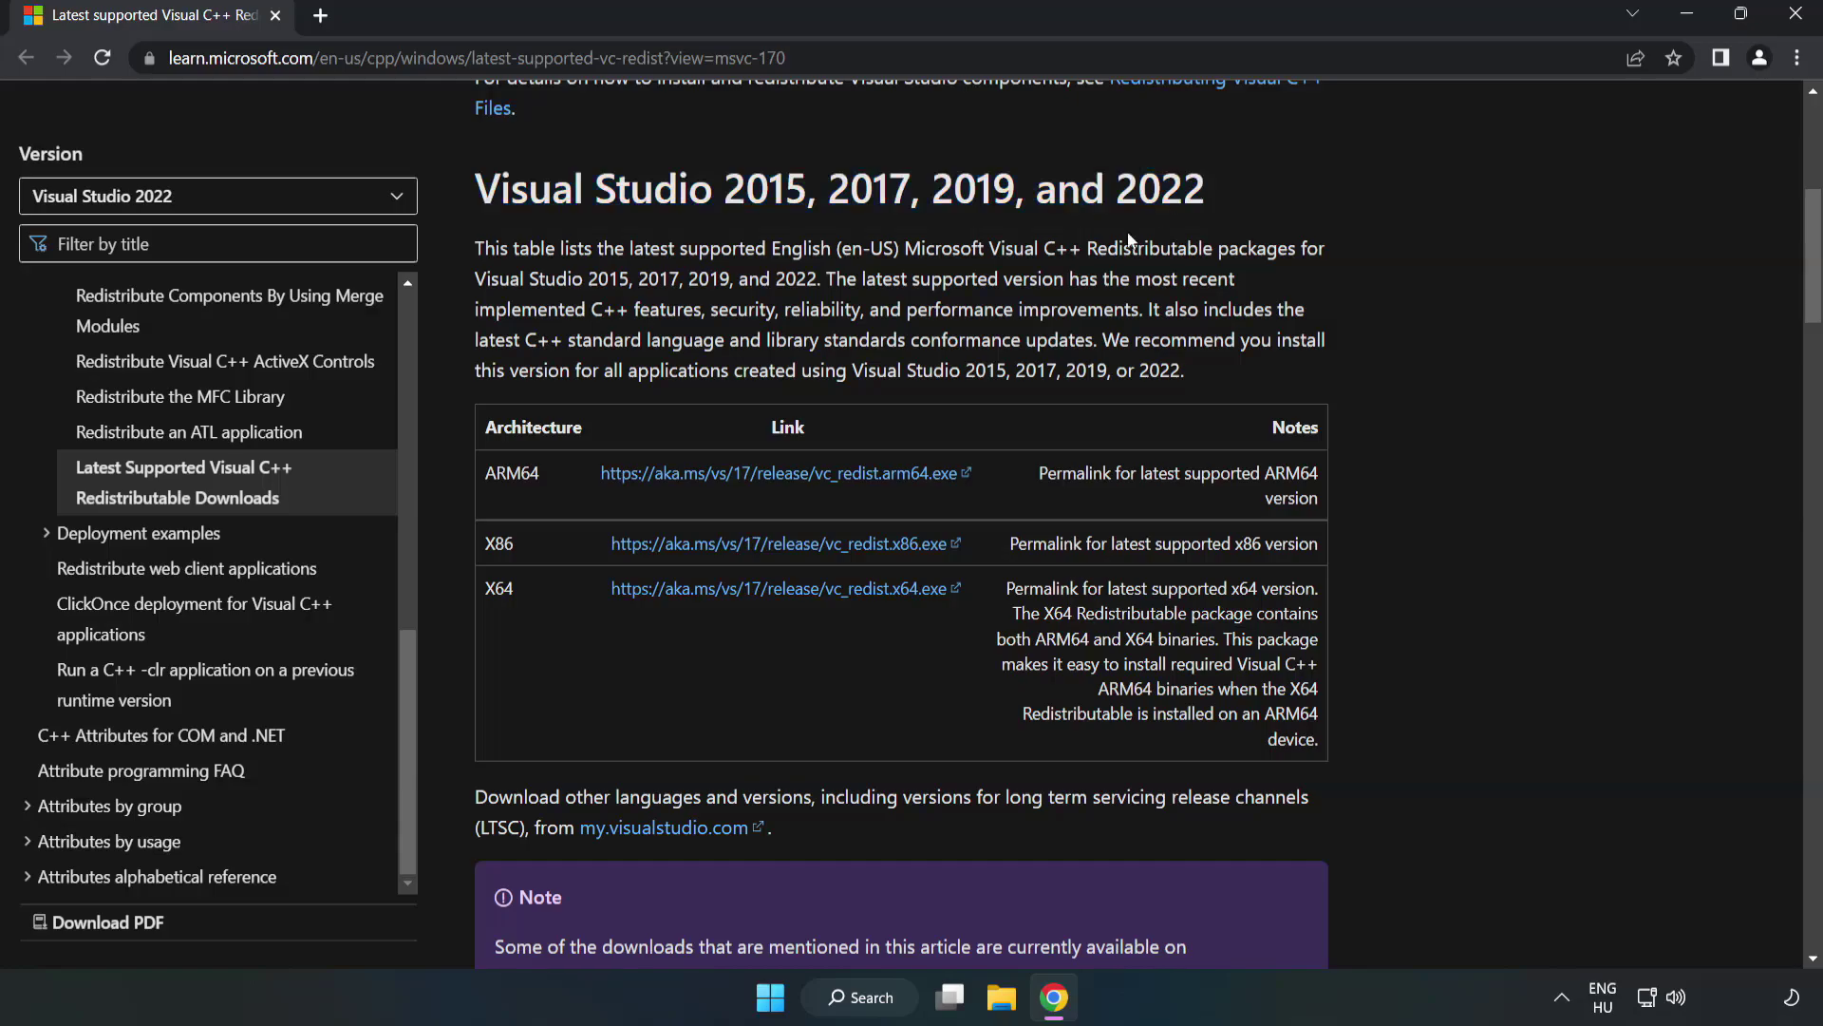
left_click(744, 473)
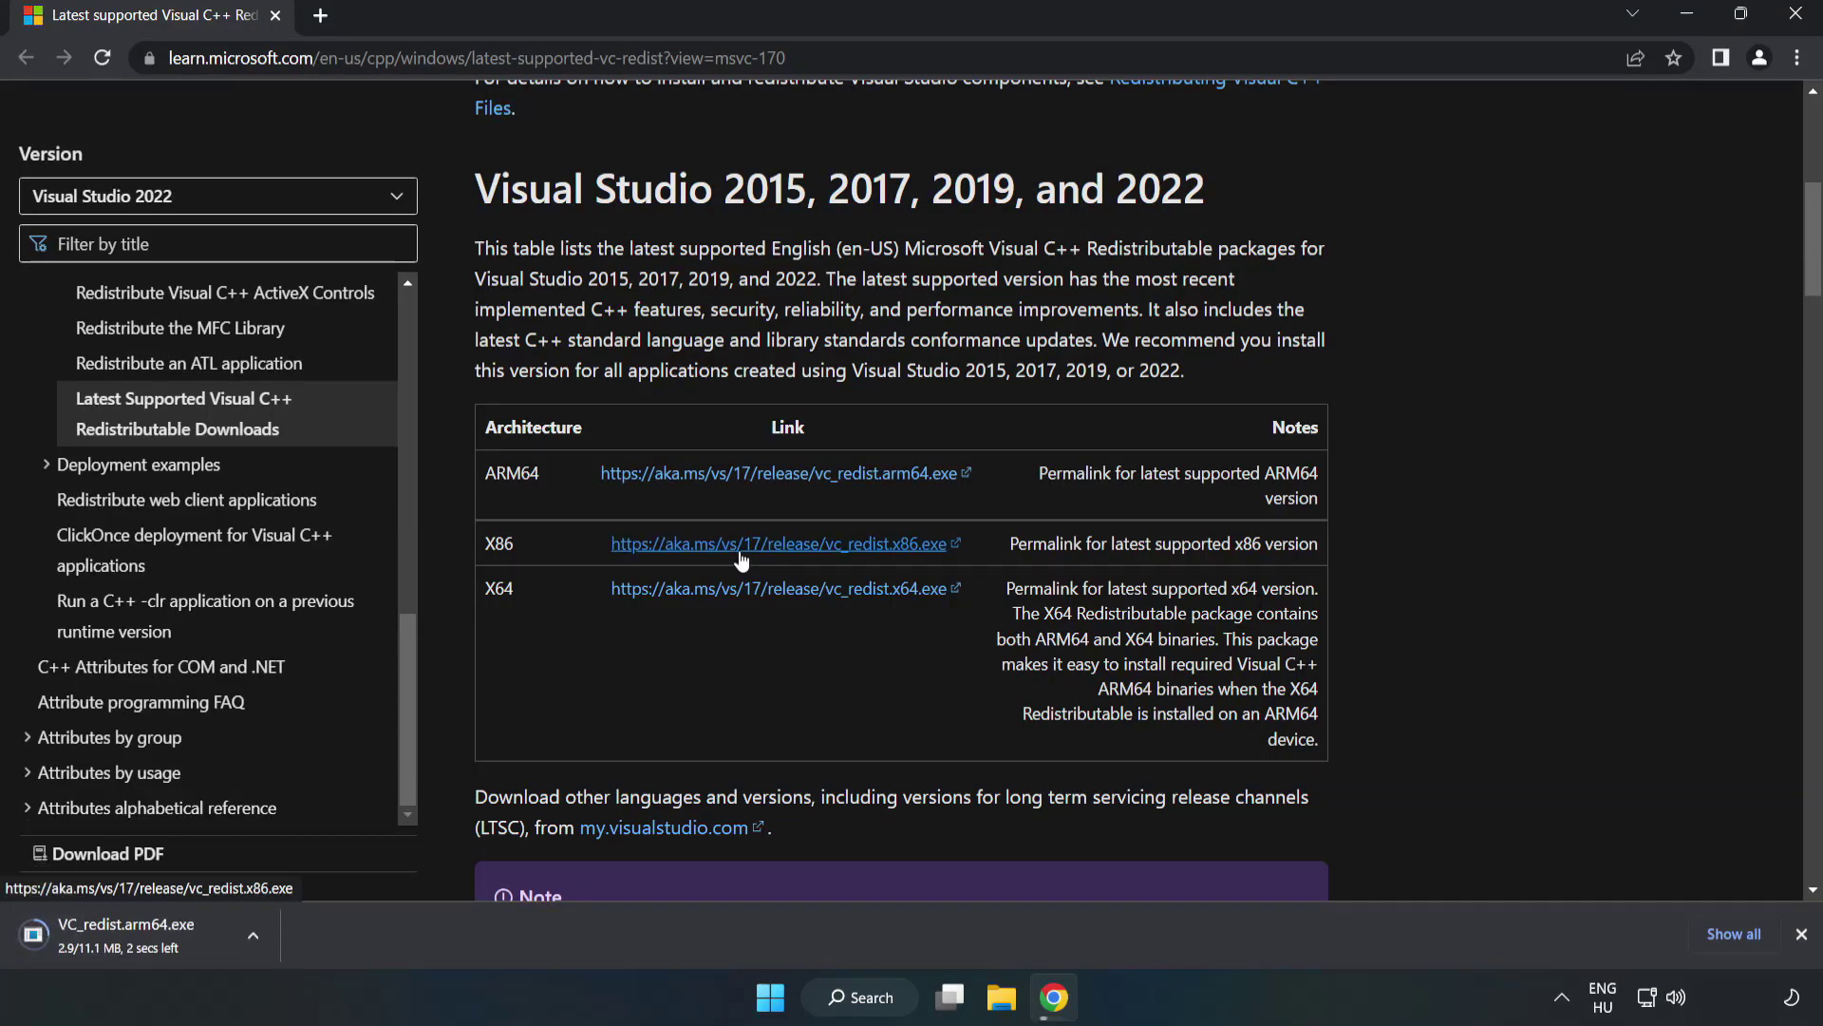
left_click(741, 546)
left_click(765, 590)
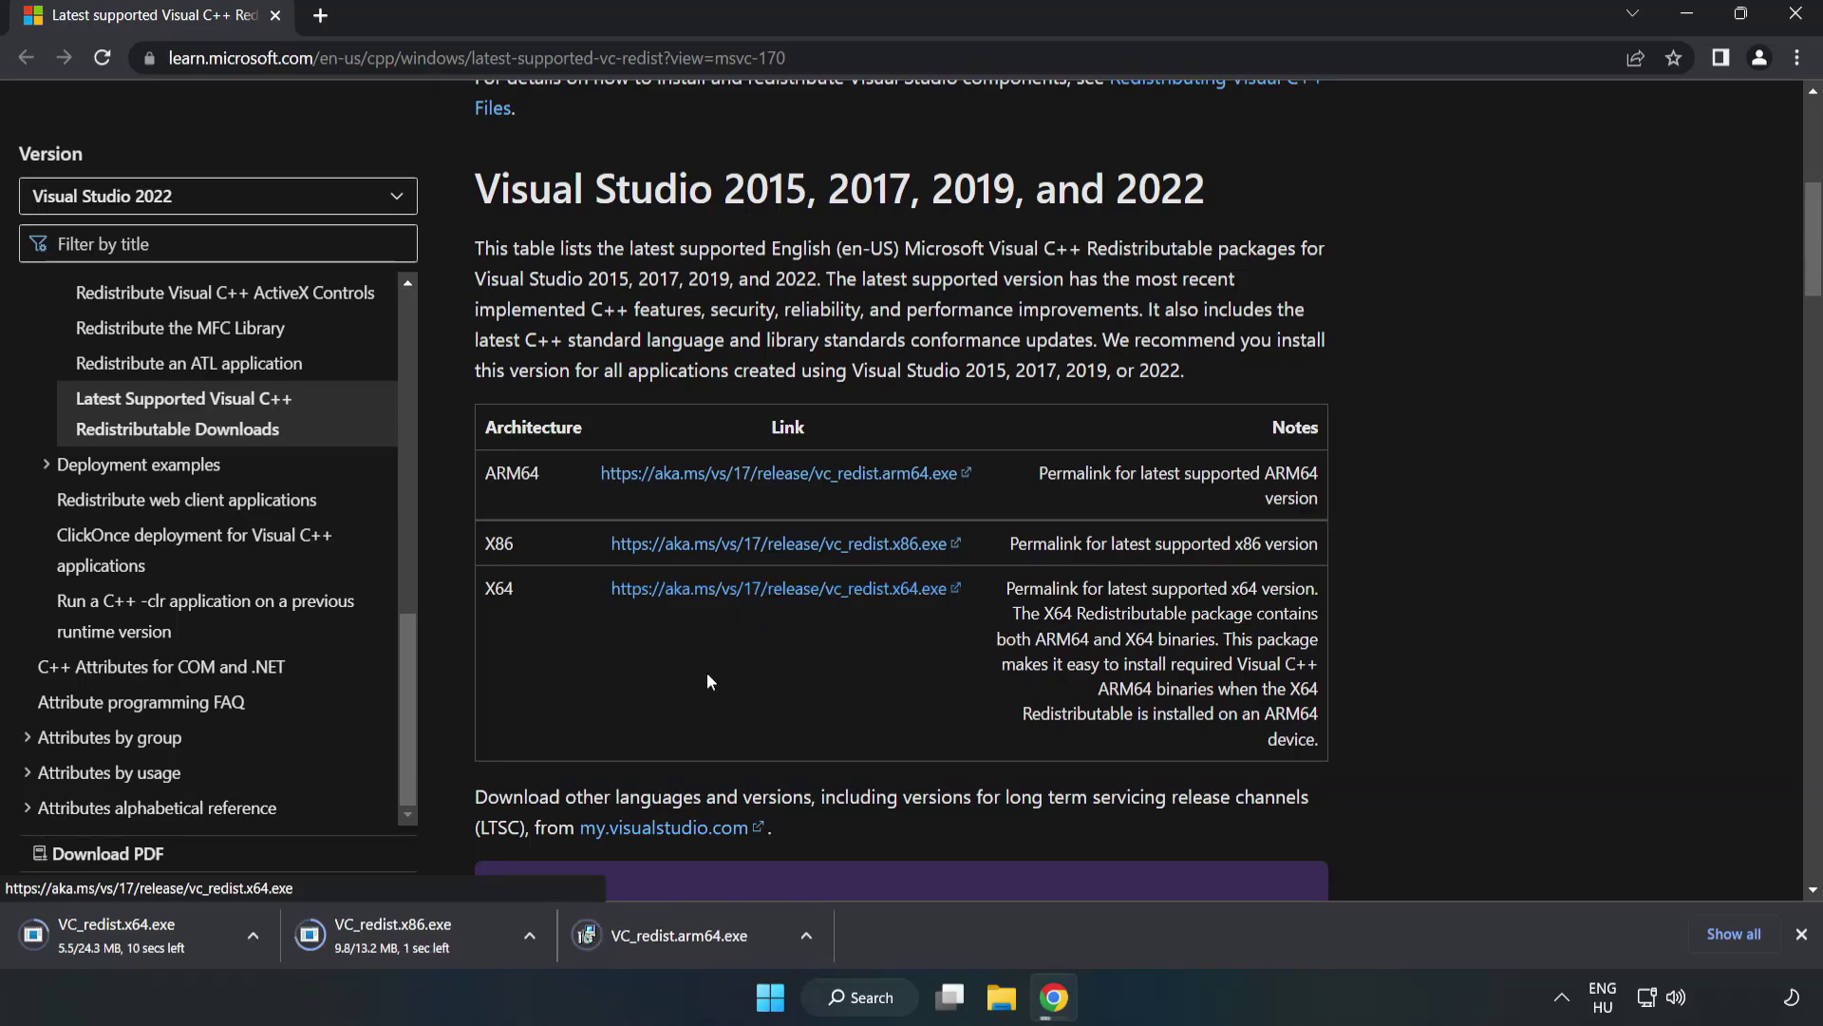
Run VC_redist.arm64.exe with the license accepted; dismiss it after it fails as unsupported
left_click(696, 937)
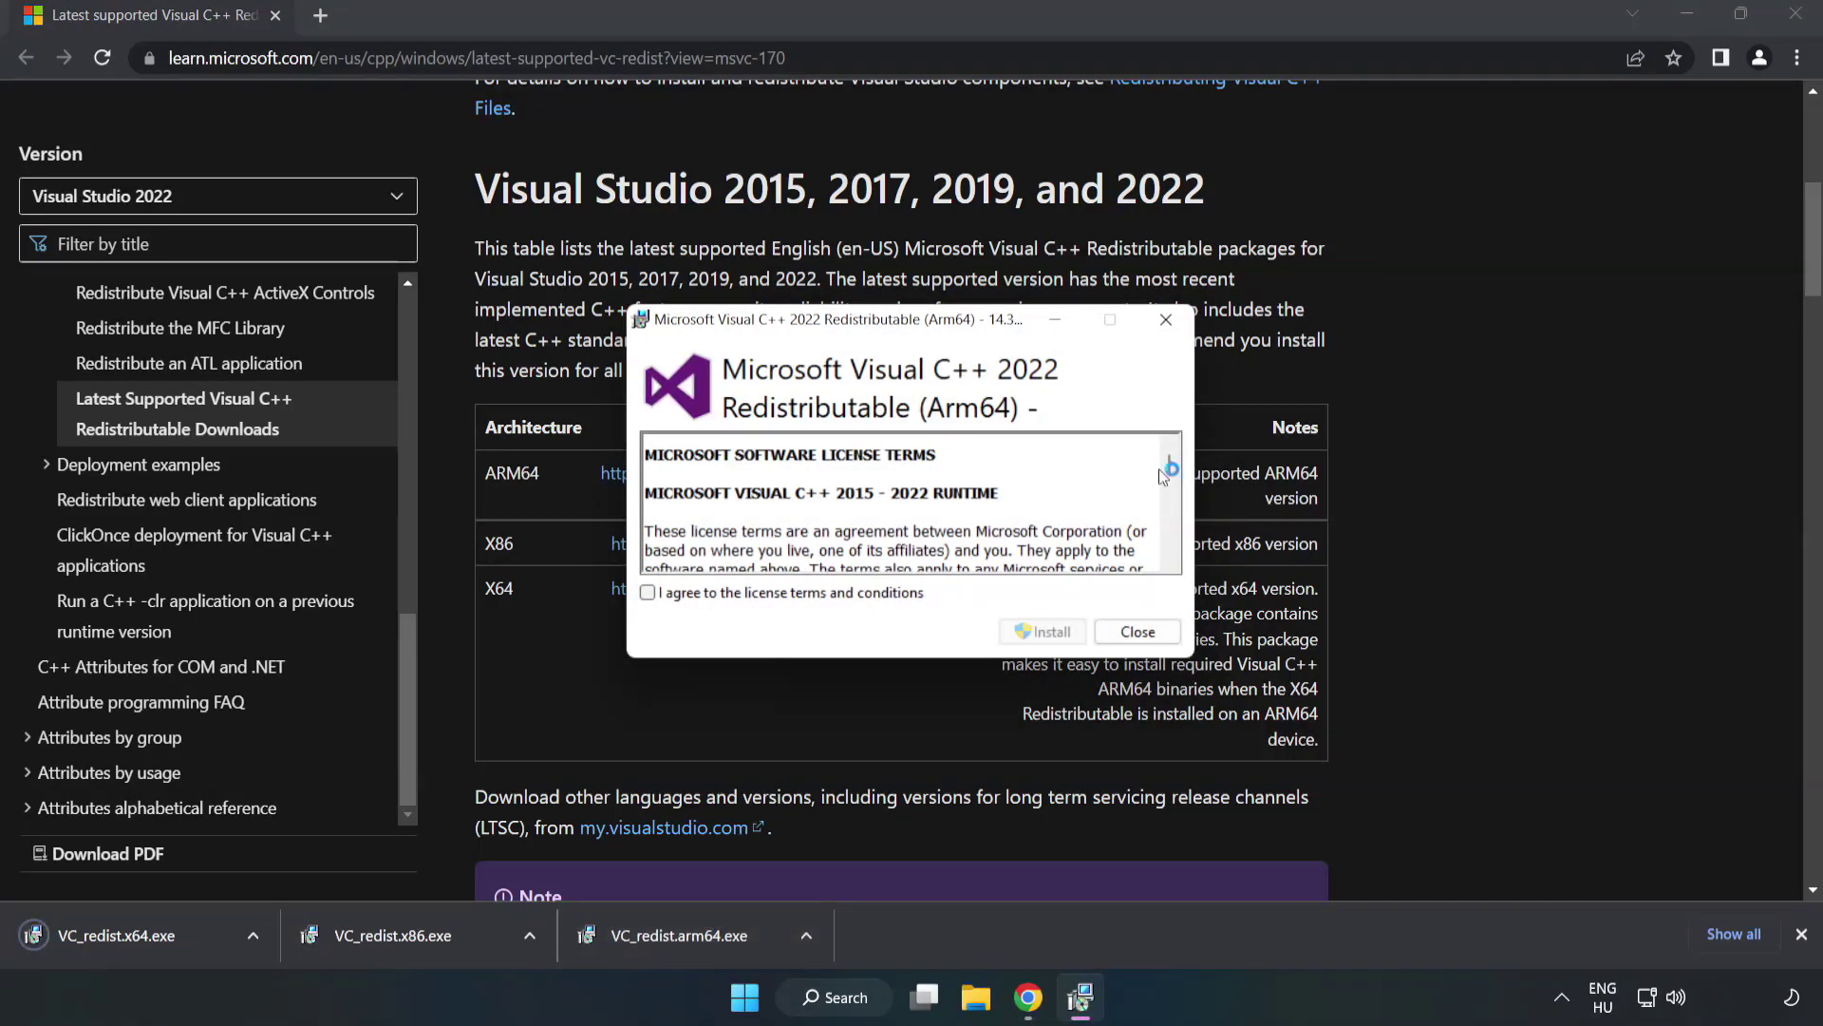
left_click_drag(1170, 464, 1170, 554)
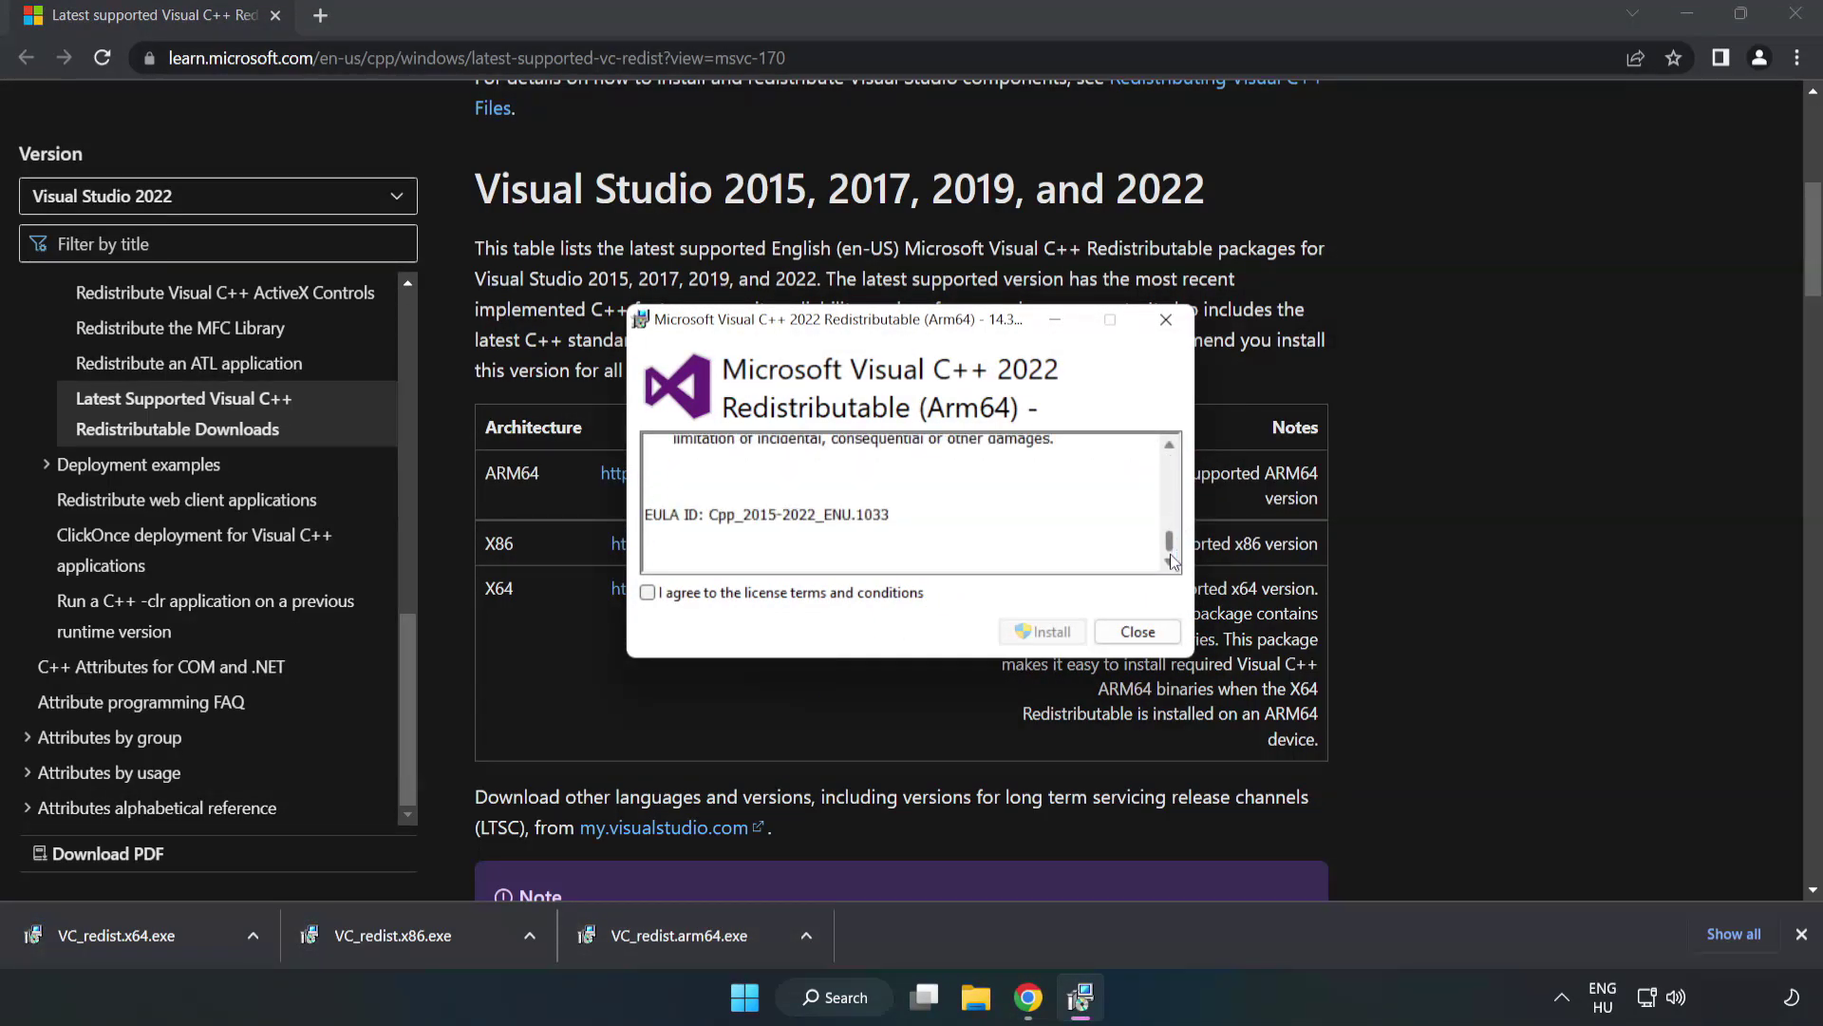
left_click(648, 594)
left_click(1044, 630)
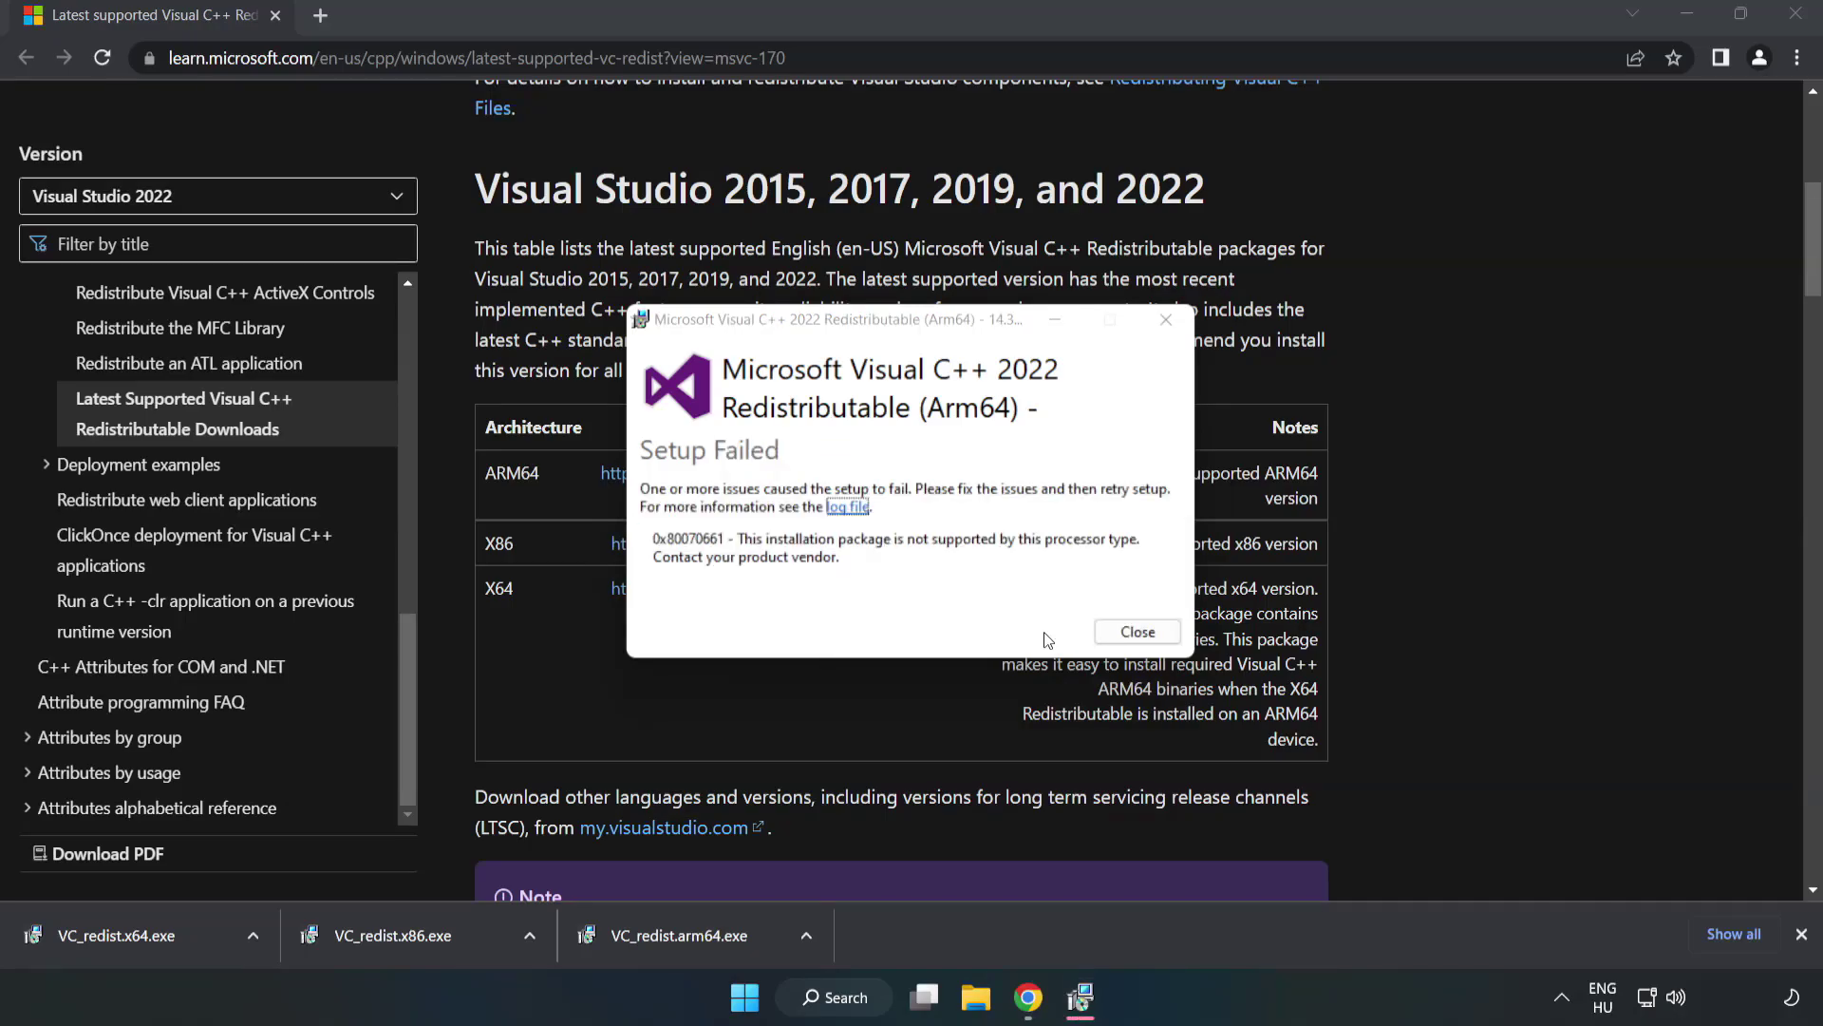
left_click(1136, 631)
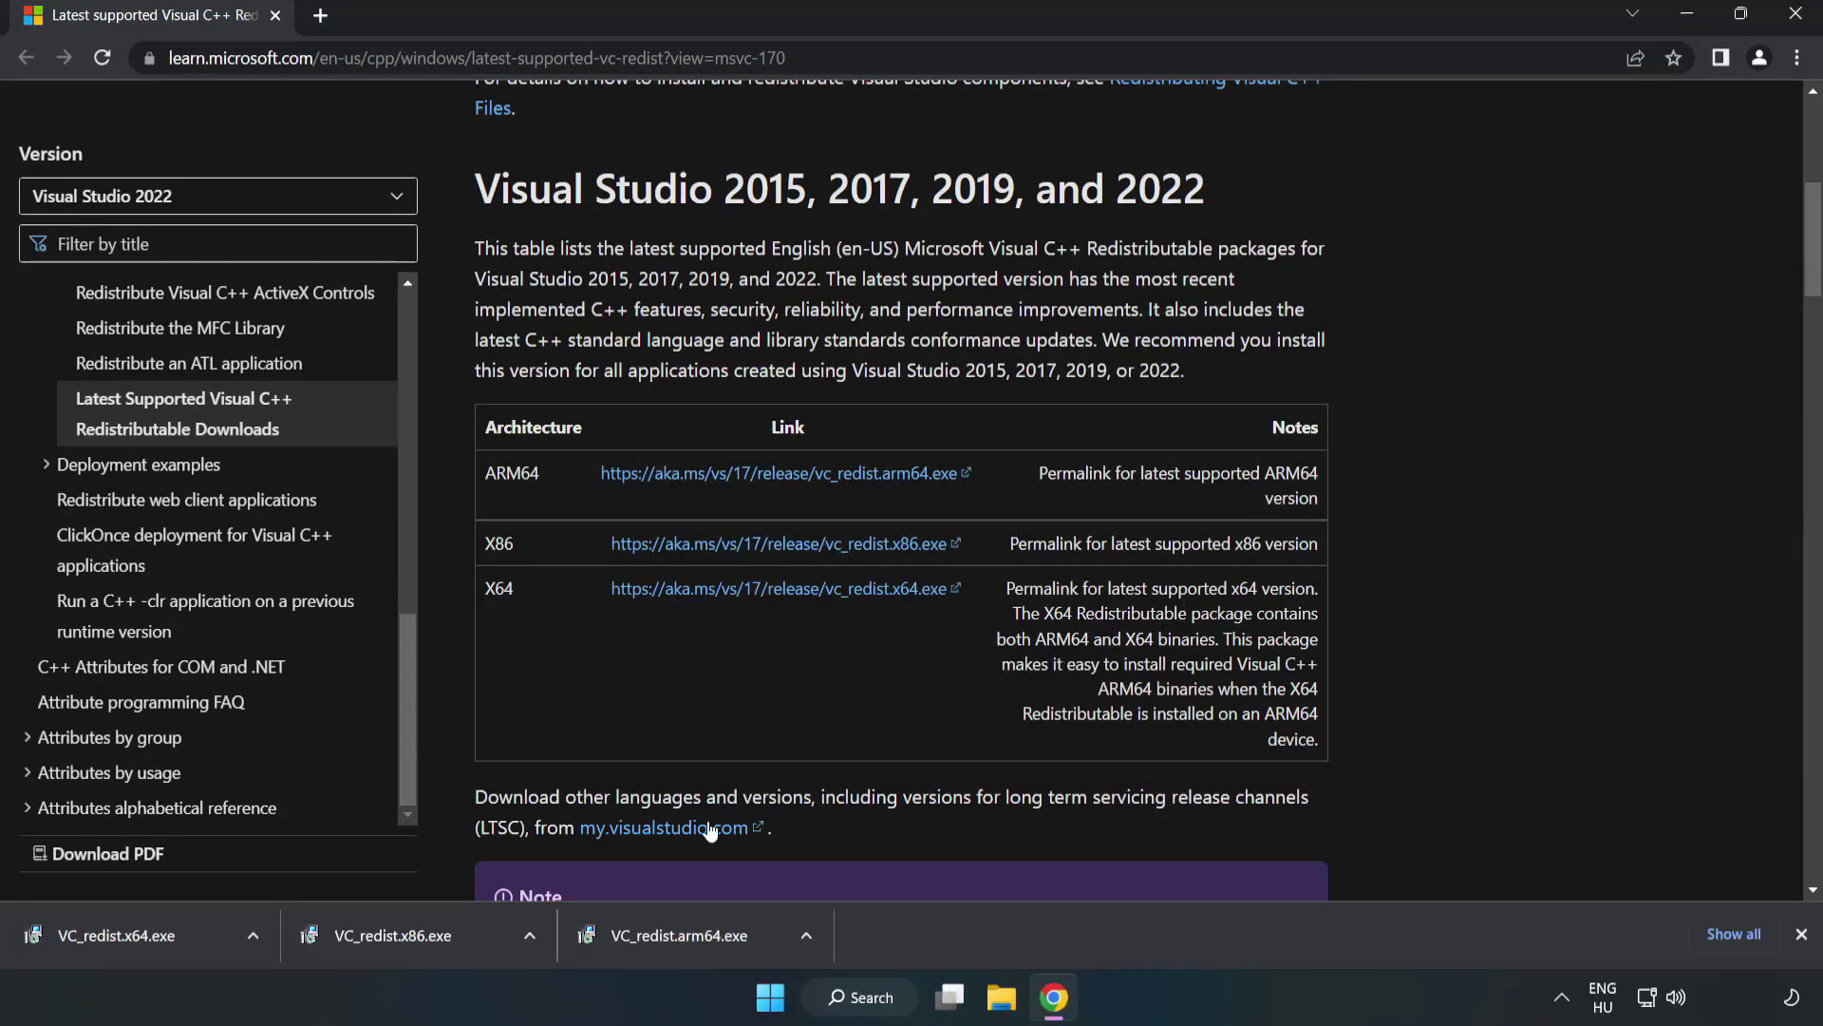
Install the x86 Visual C++ 2015-2022 Redistributable from VC_redist.x86.exe, accepting the license
left_click(404, 929)
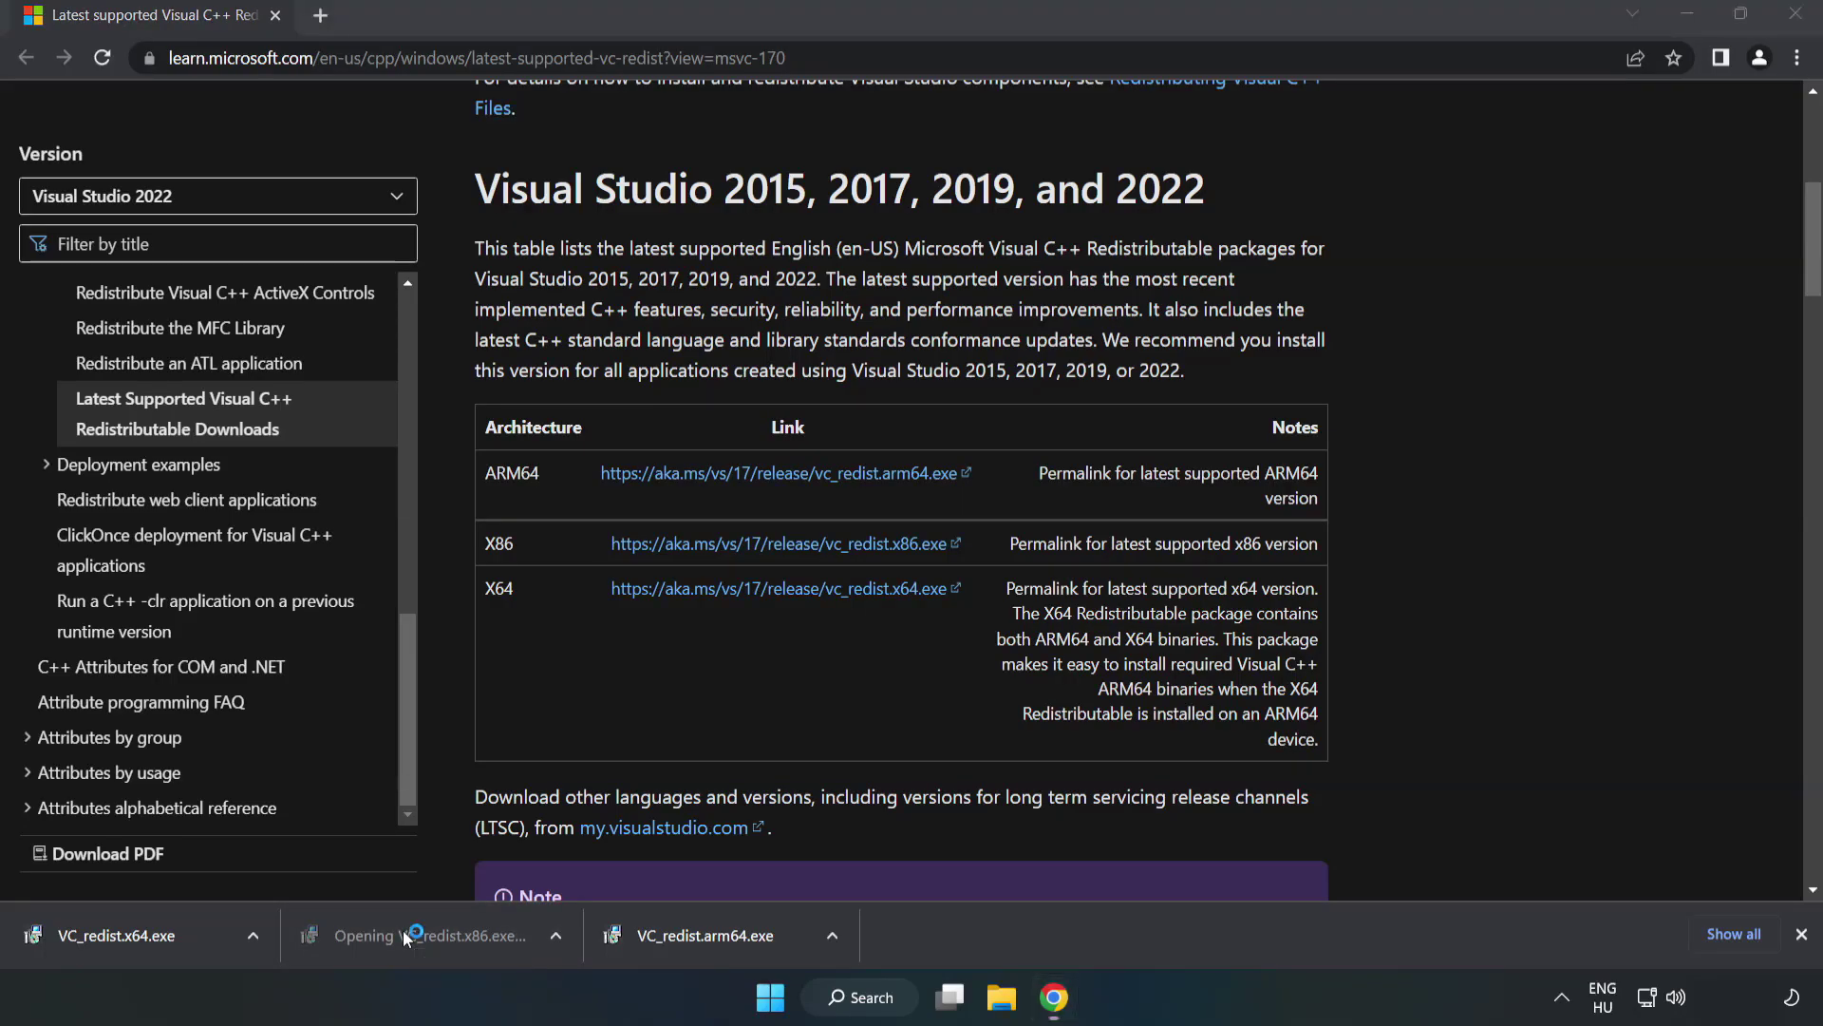
left_click_drag(1165, 466, 1168, 565)
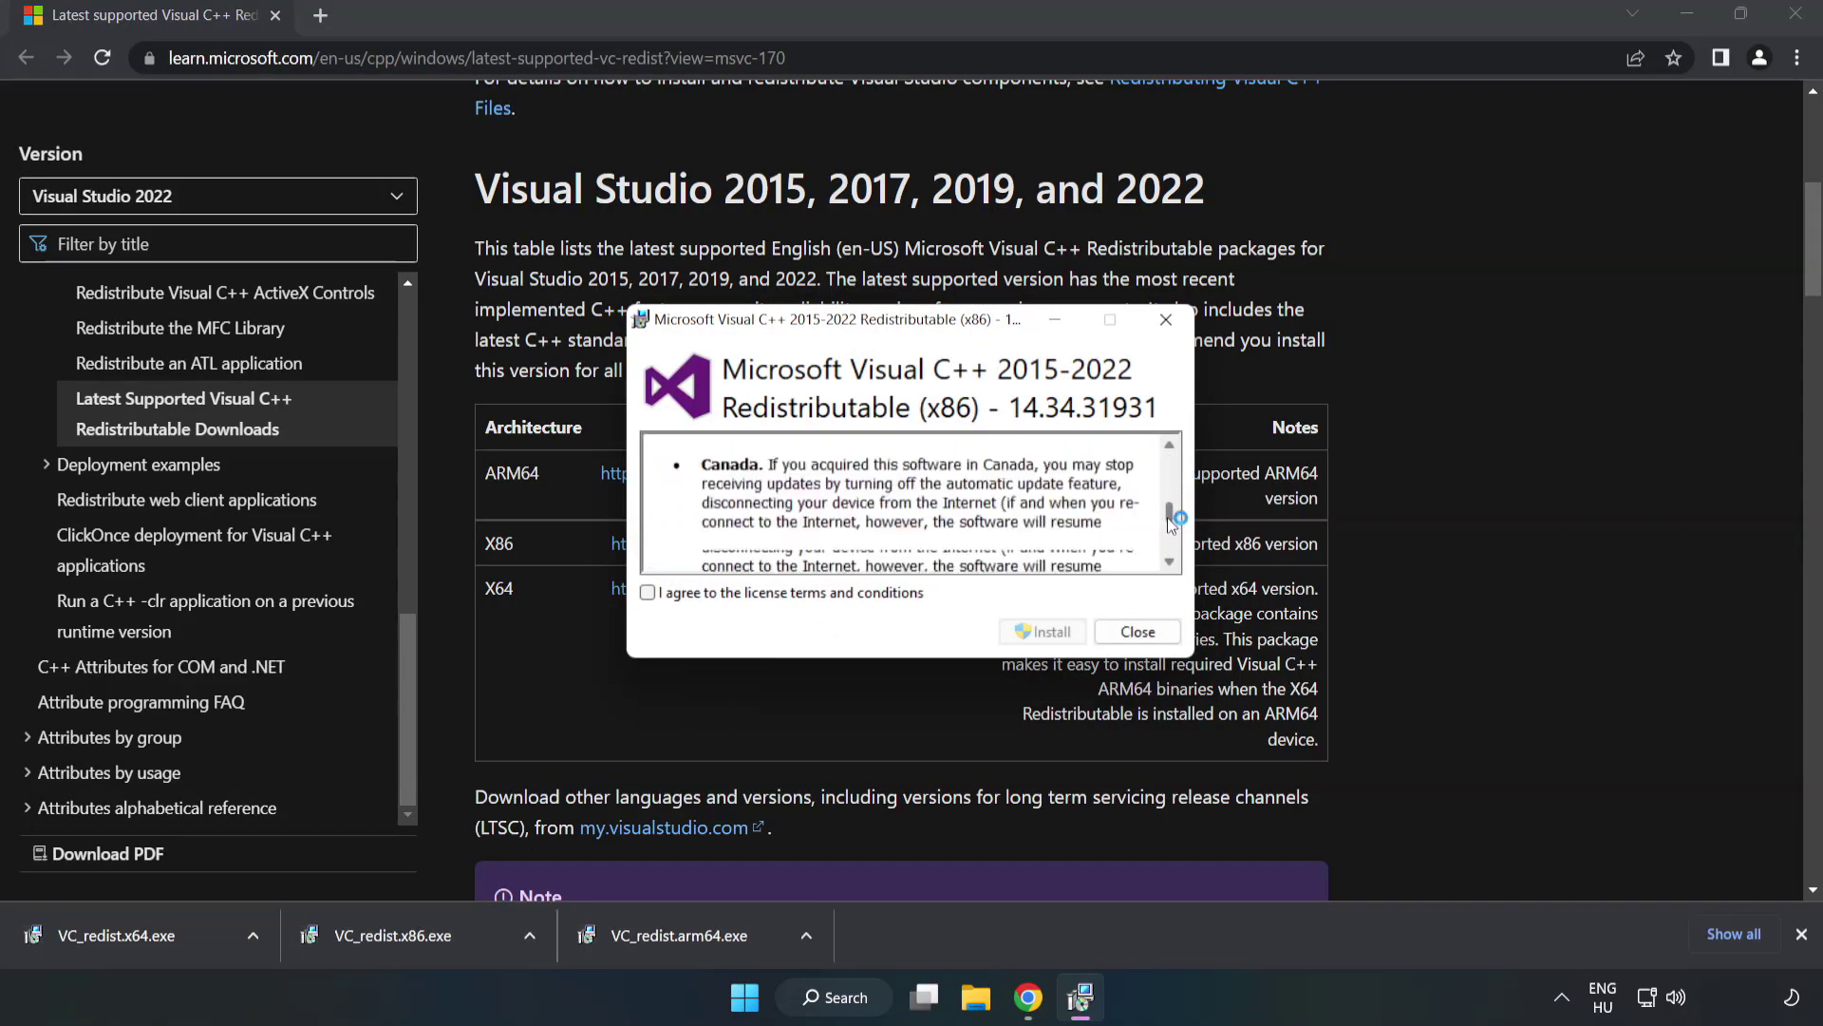
left_click(649, 593)
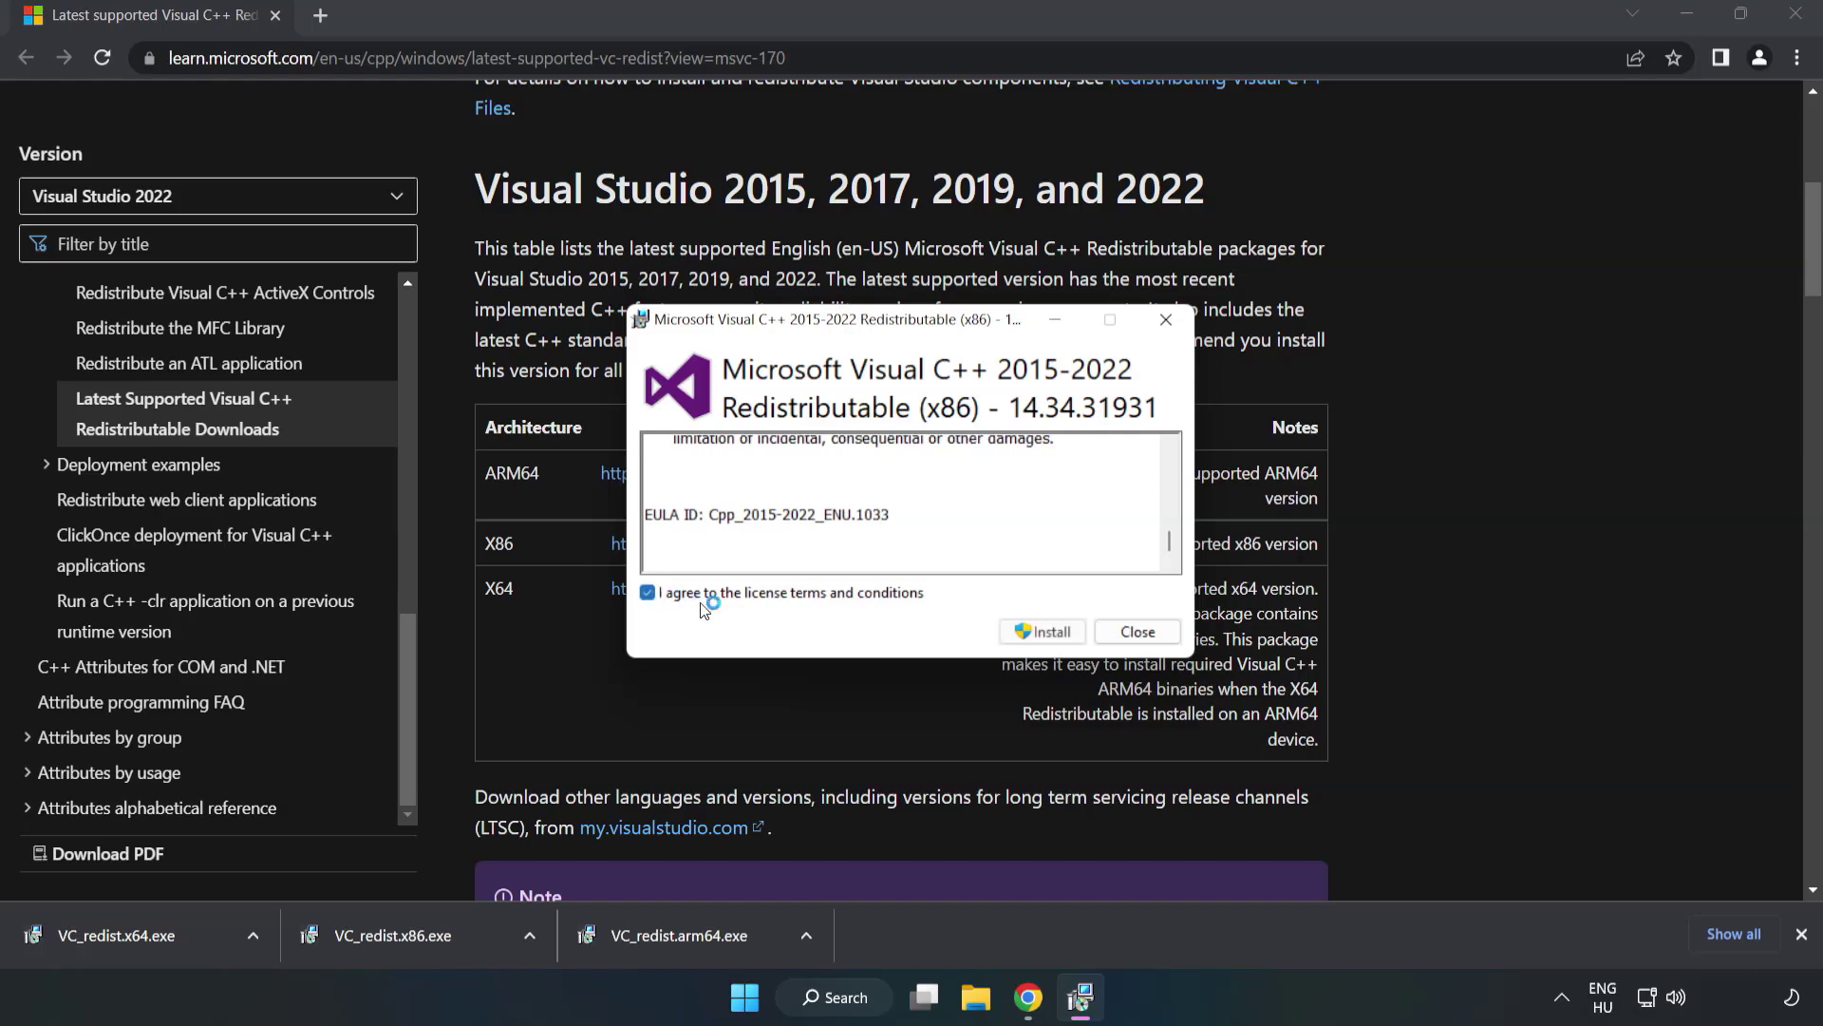
left_click(1032, 633)
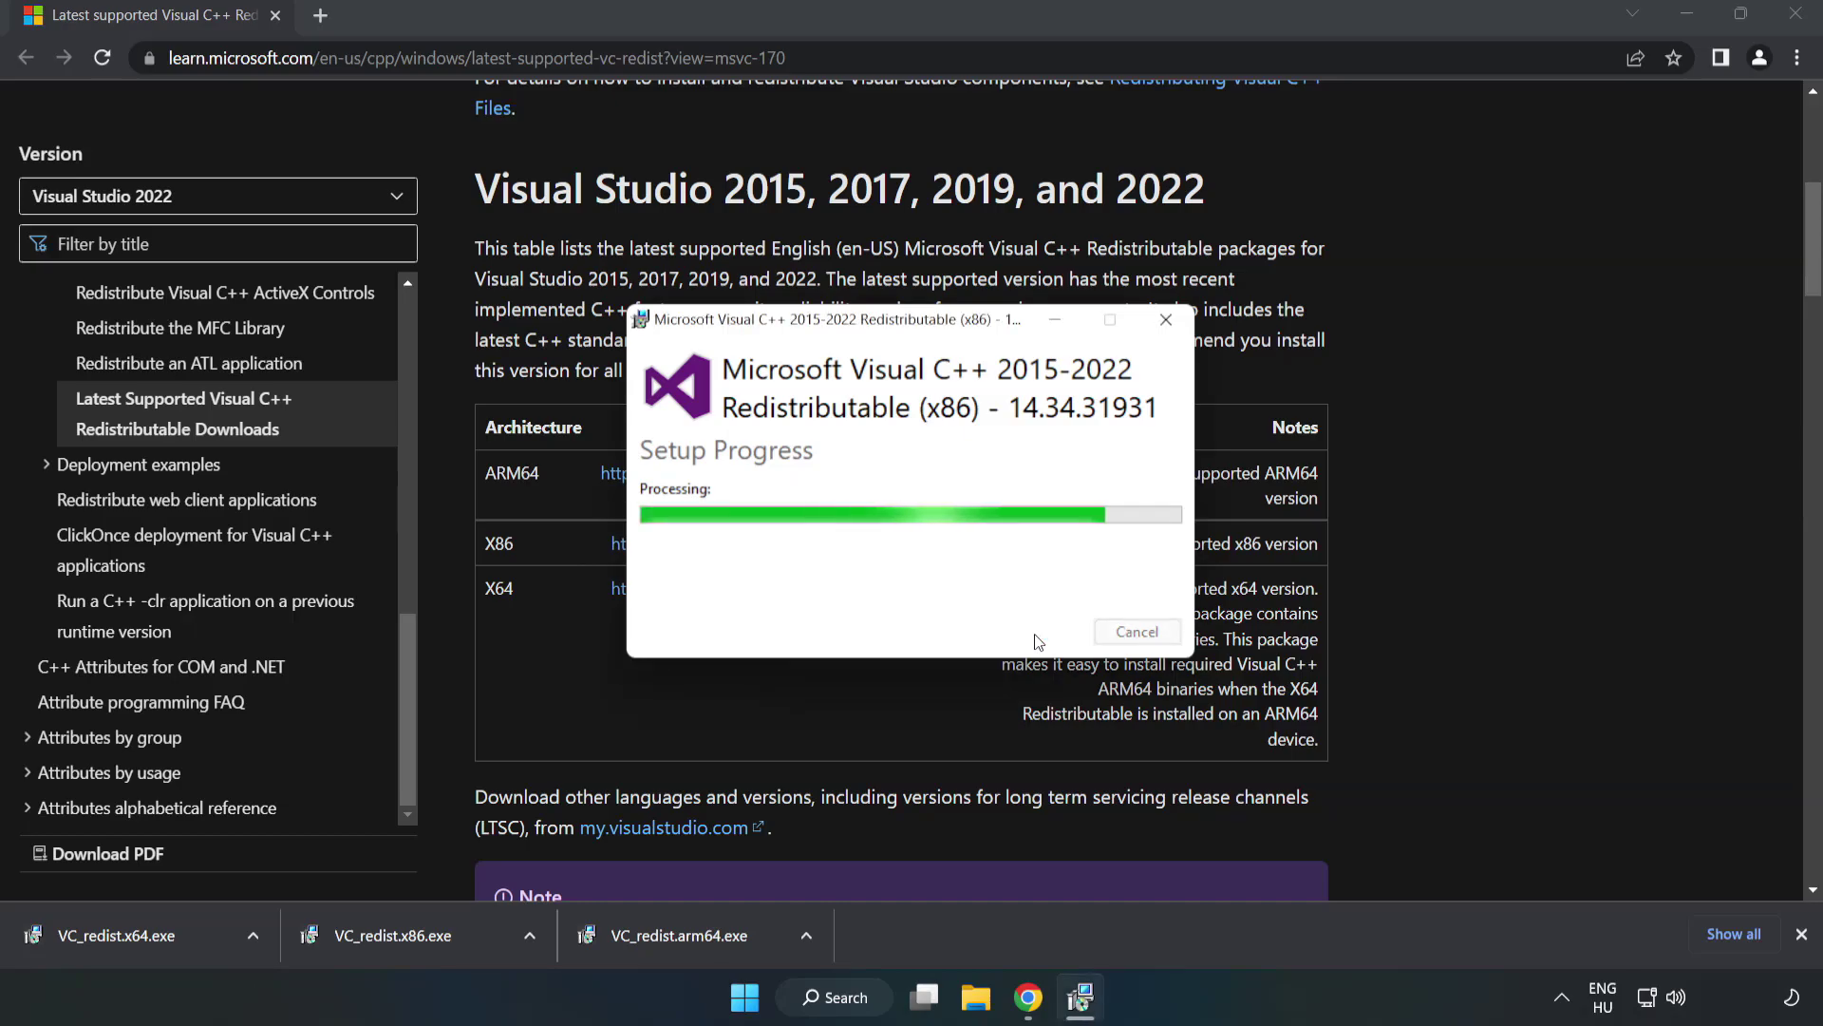
left_click(1138, 631)
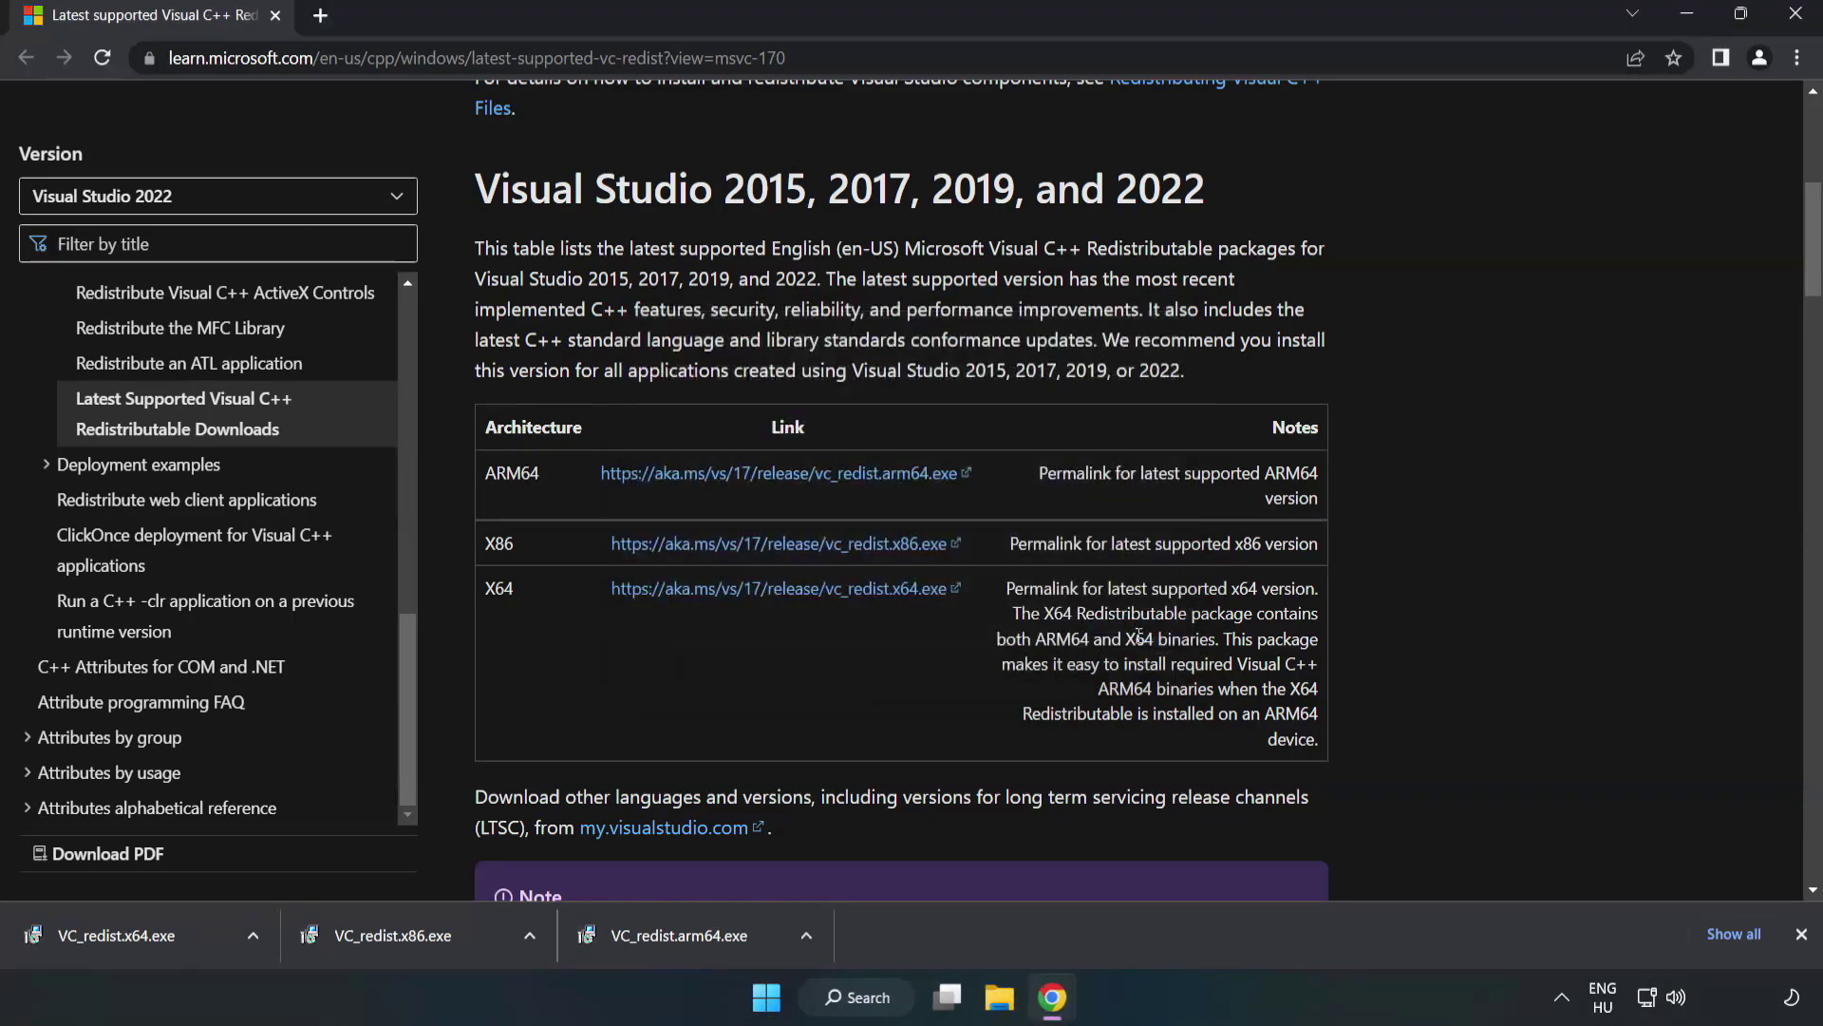
Install the x64 redistributable from VC_redist.x64.exe until Setup Successful, then close Chrome
left_click(98, 930)
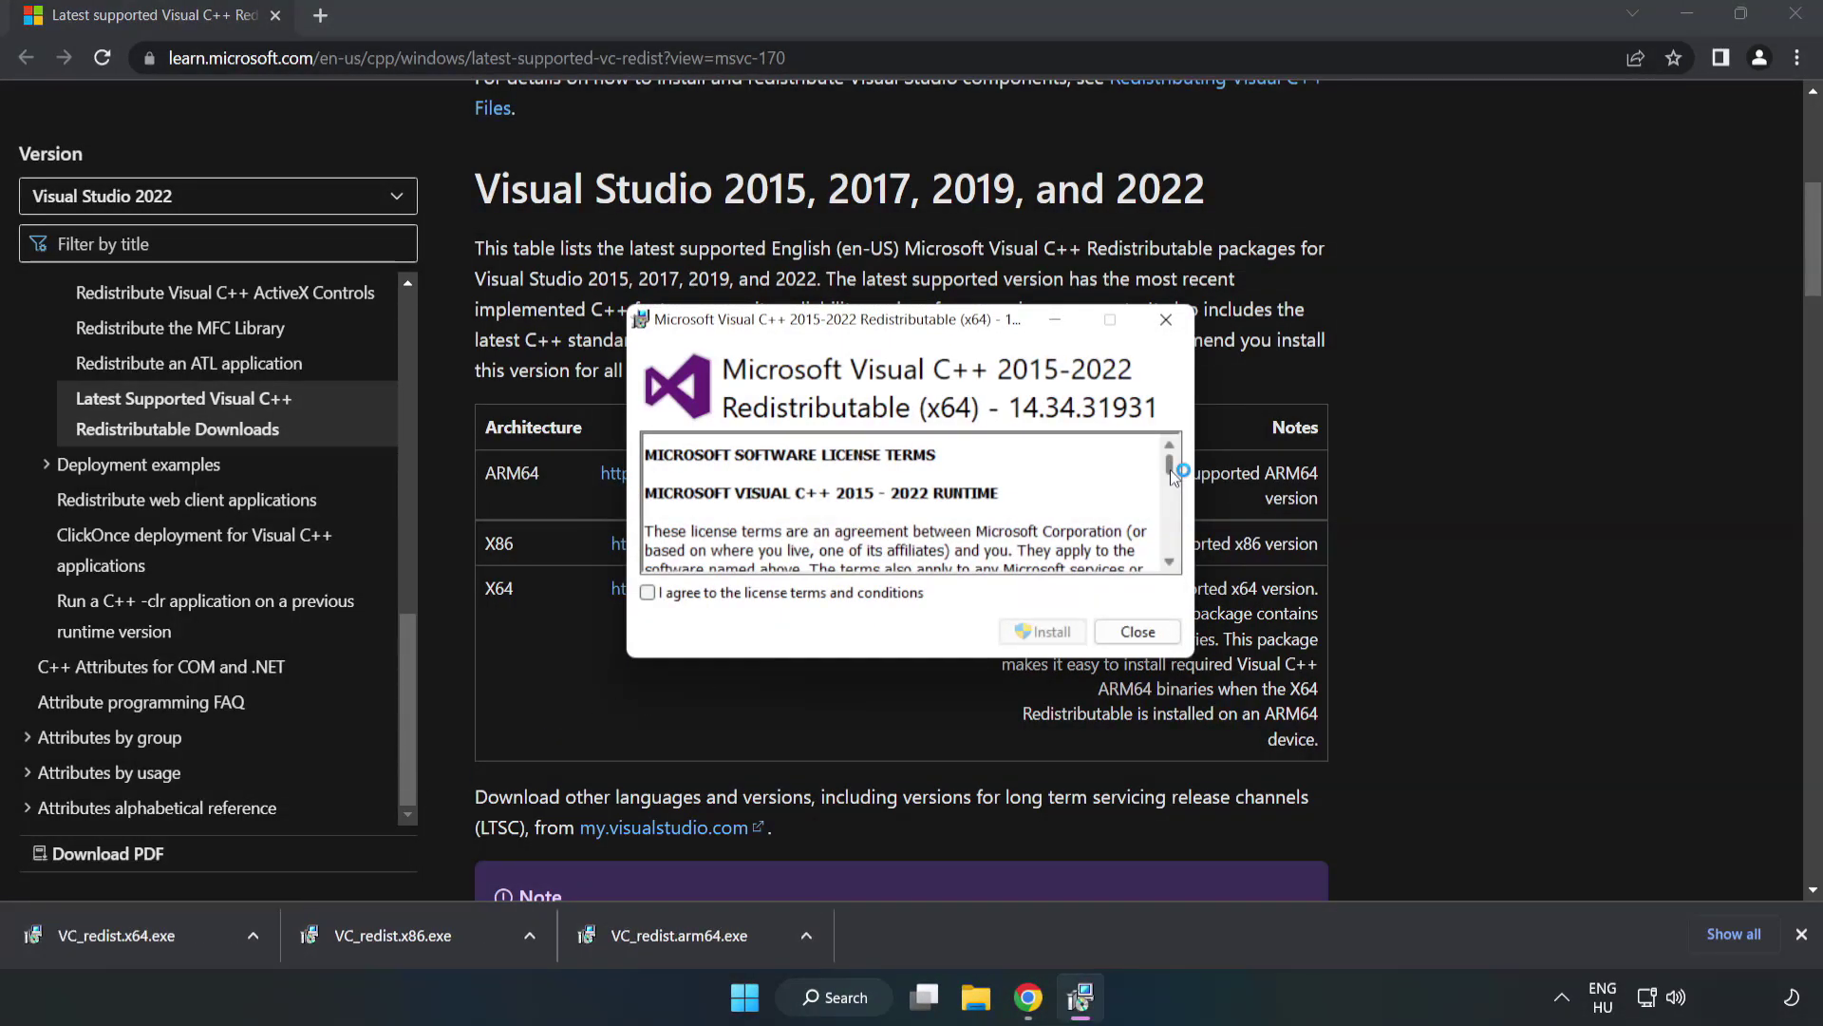
left_click_drag(1169, 469, 1173, 555)
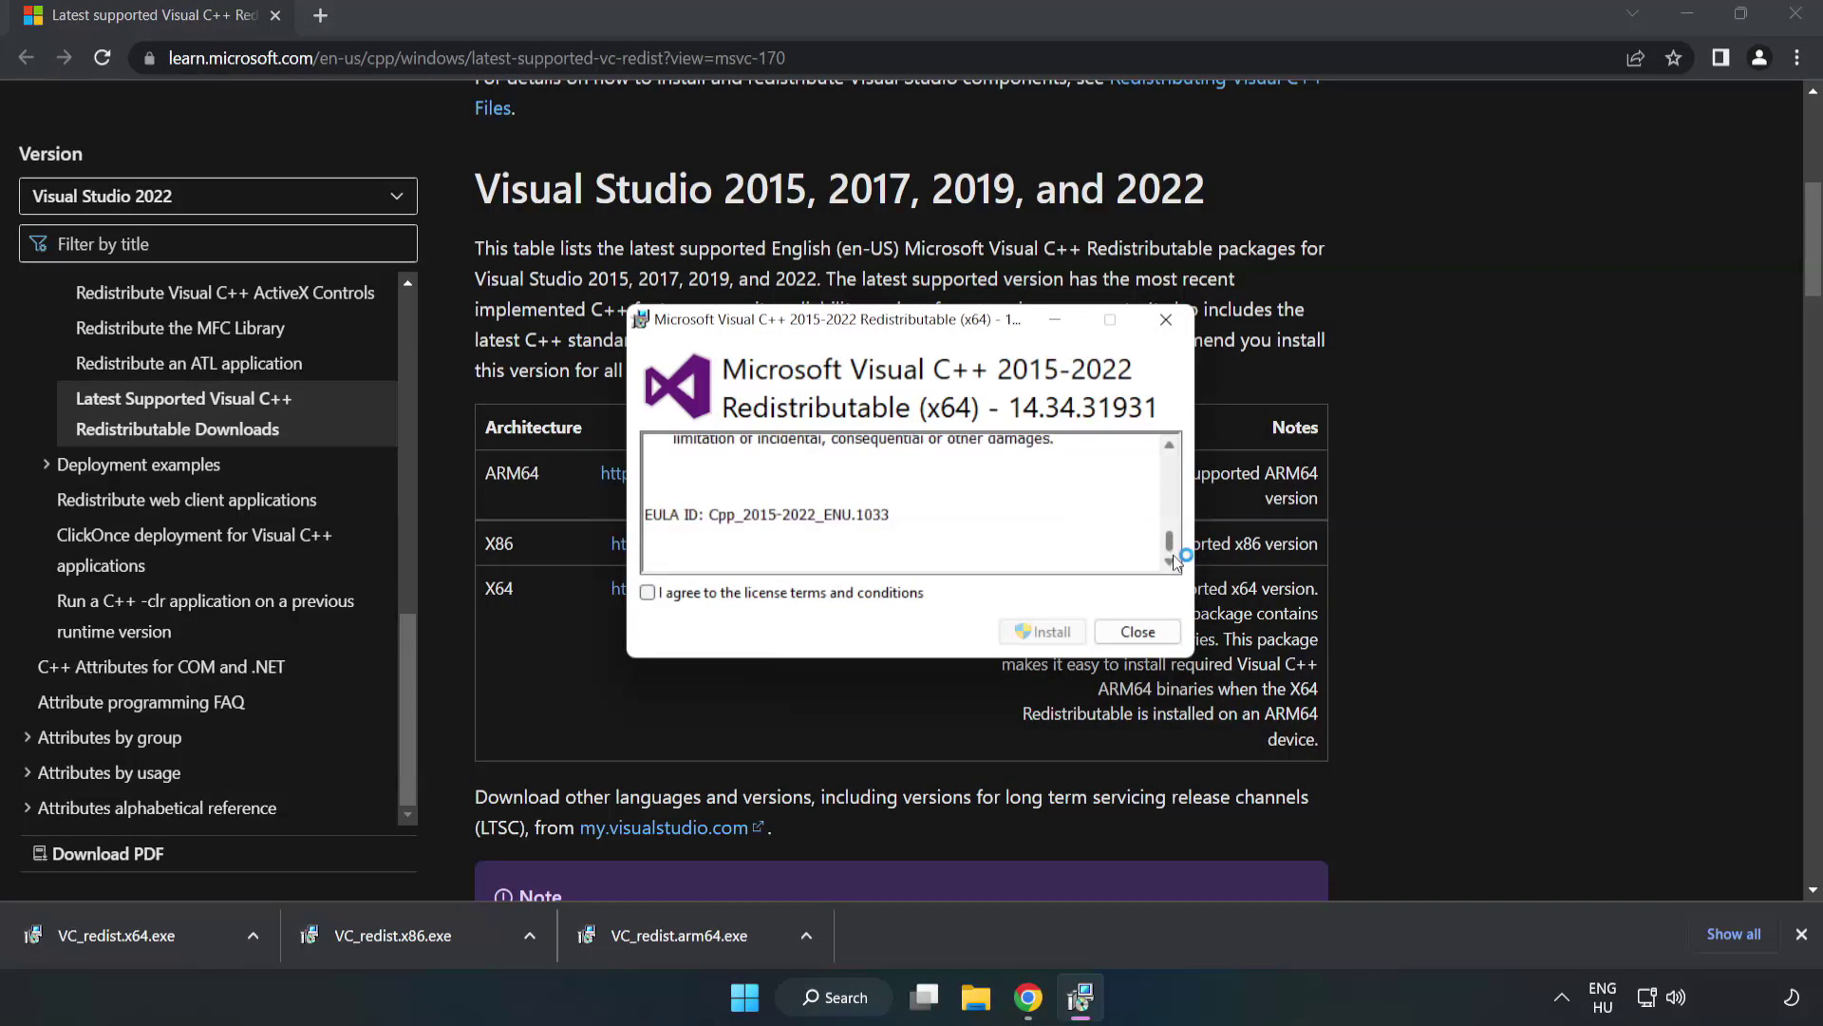
left_click(650, 594)
left_click(1039, 631)
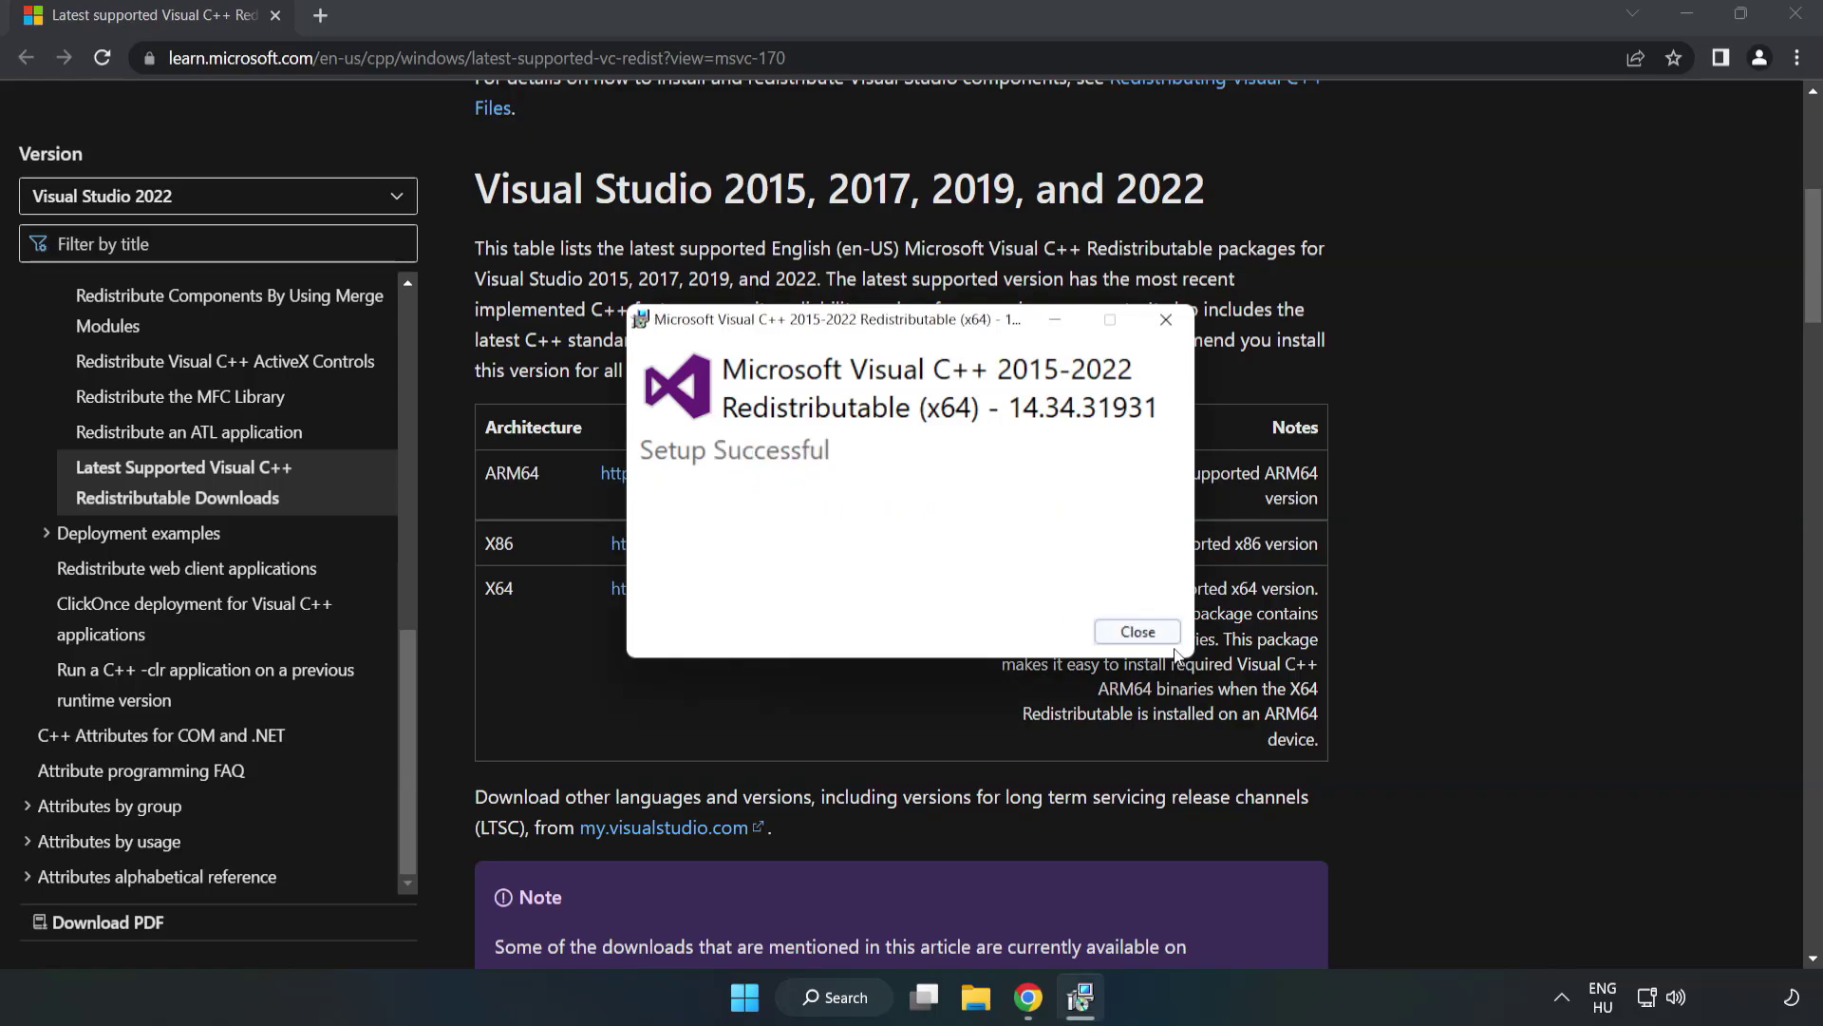
left_click(1148, 648)
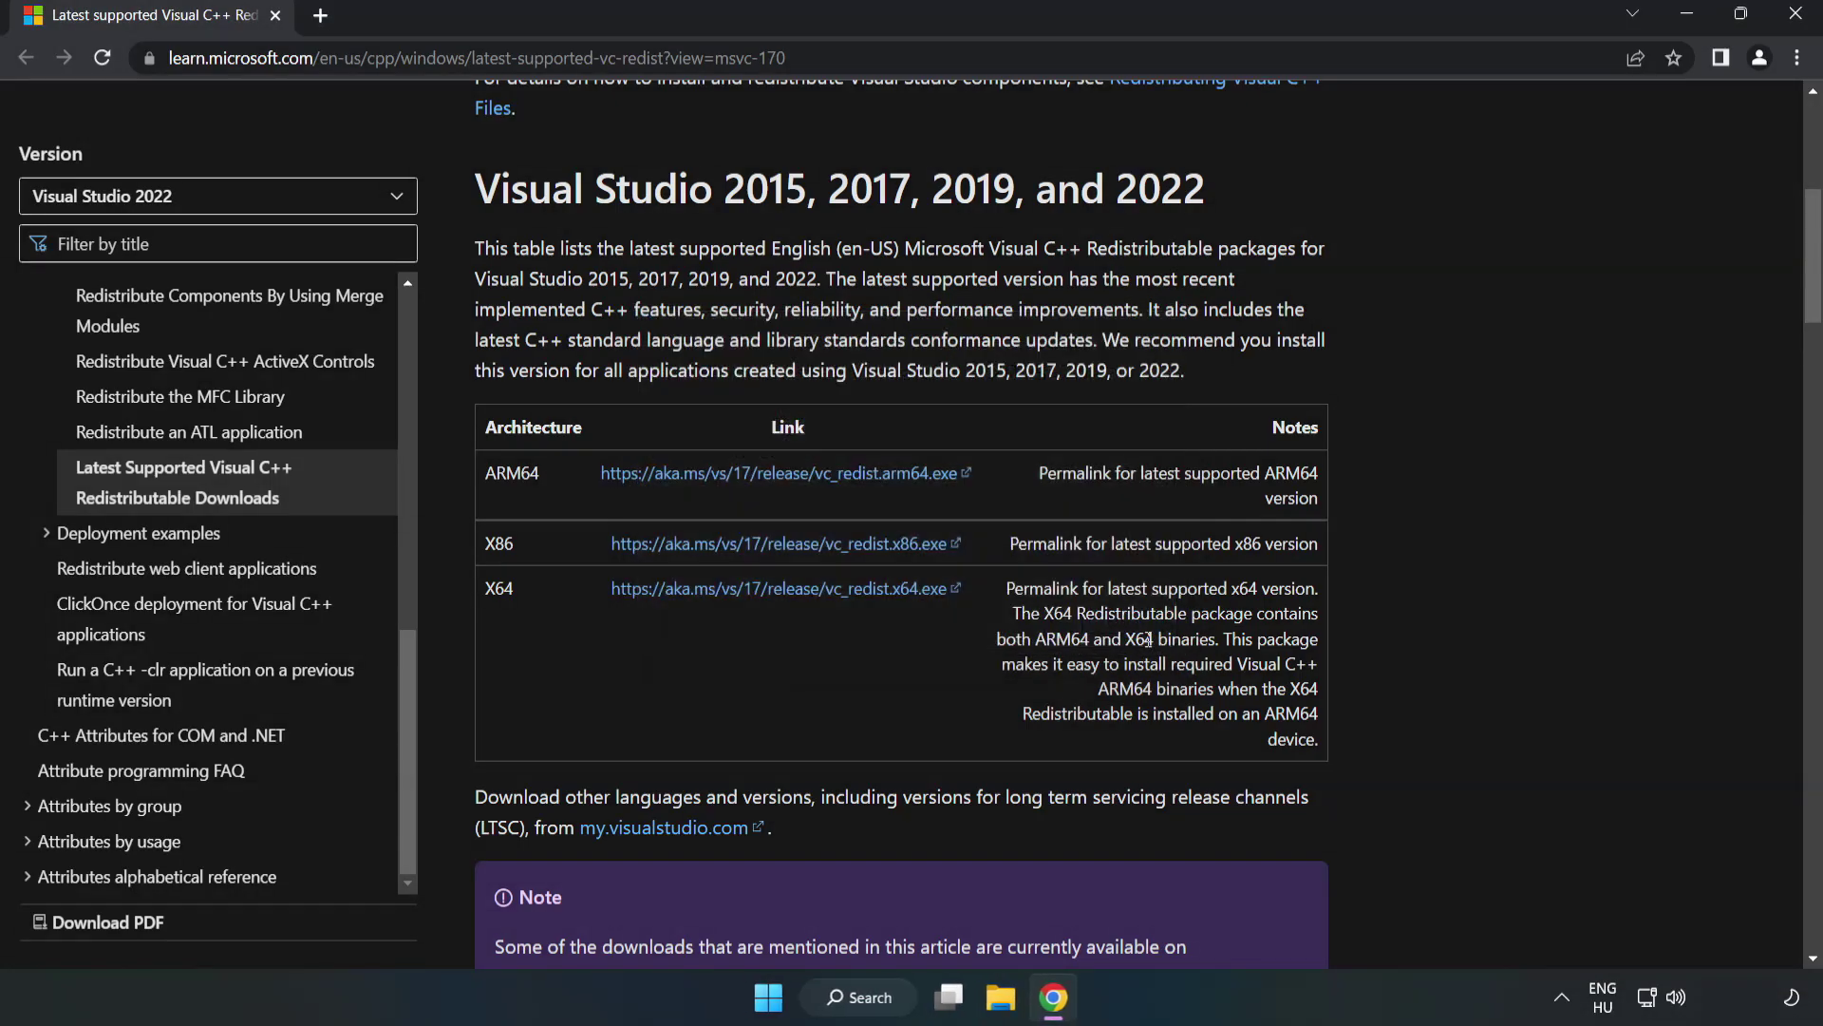
left_click(1798, 22)
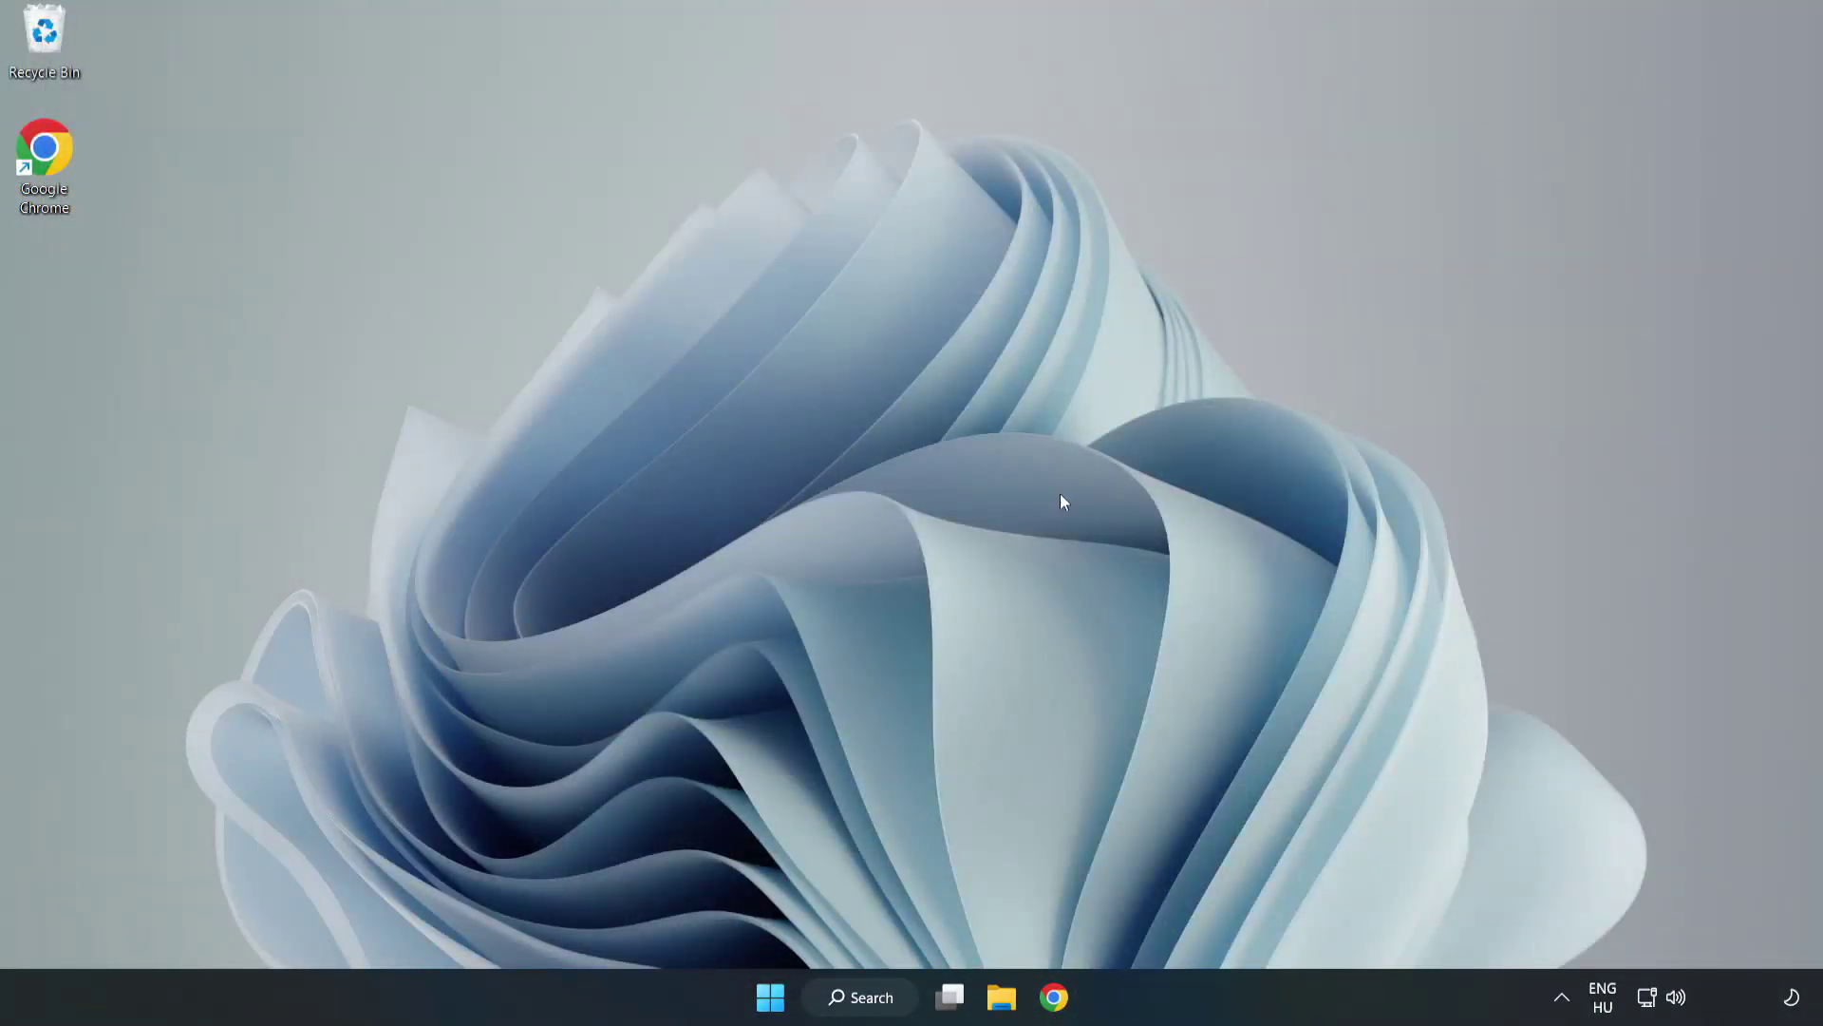
Search for cmd and launch Command Prompt with Run as administrator
left_click(883, 1000)
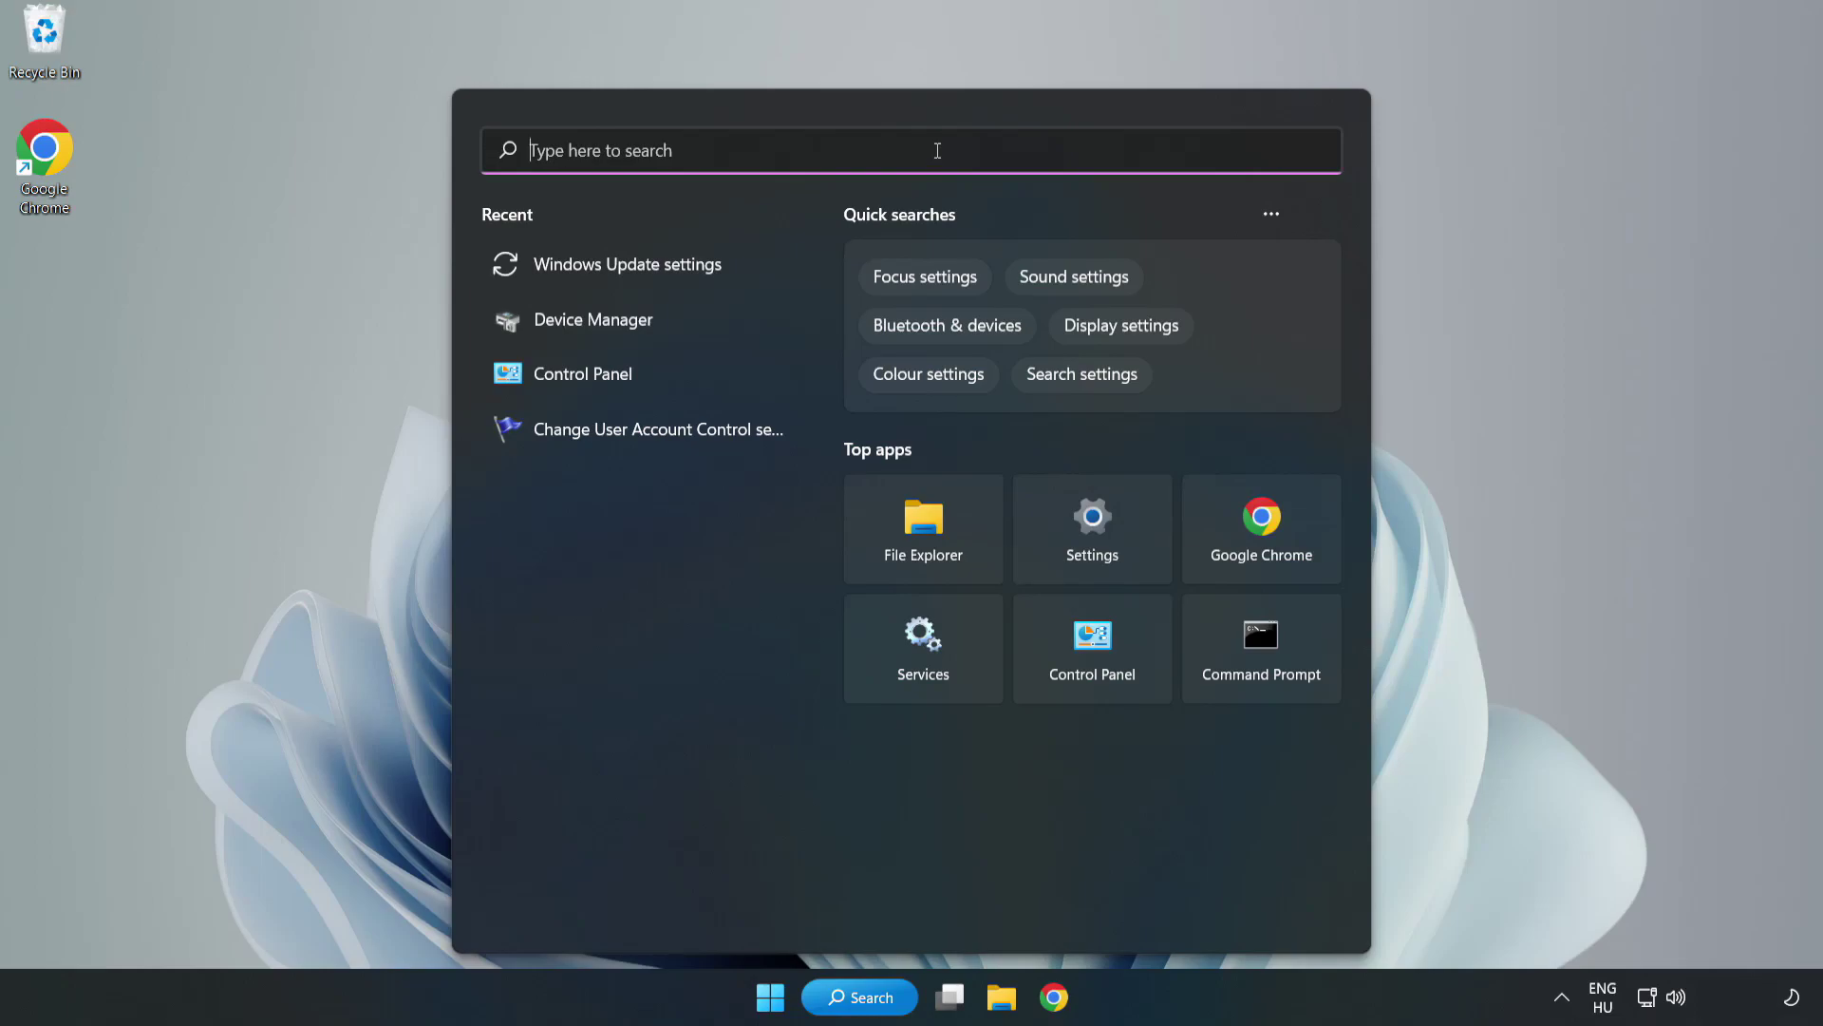
type("cmd")
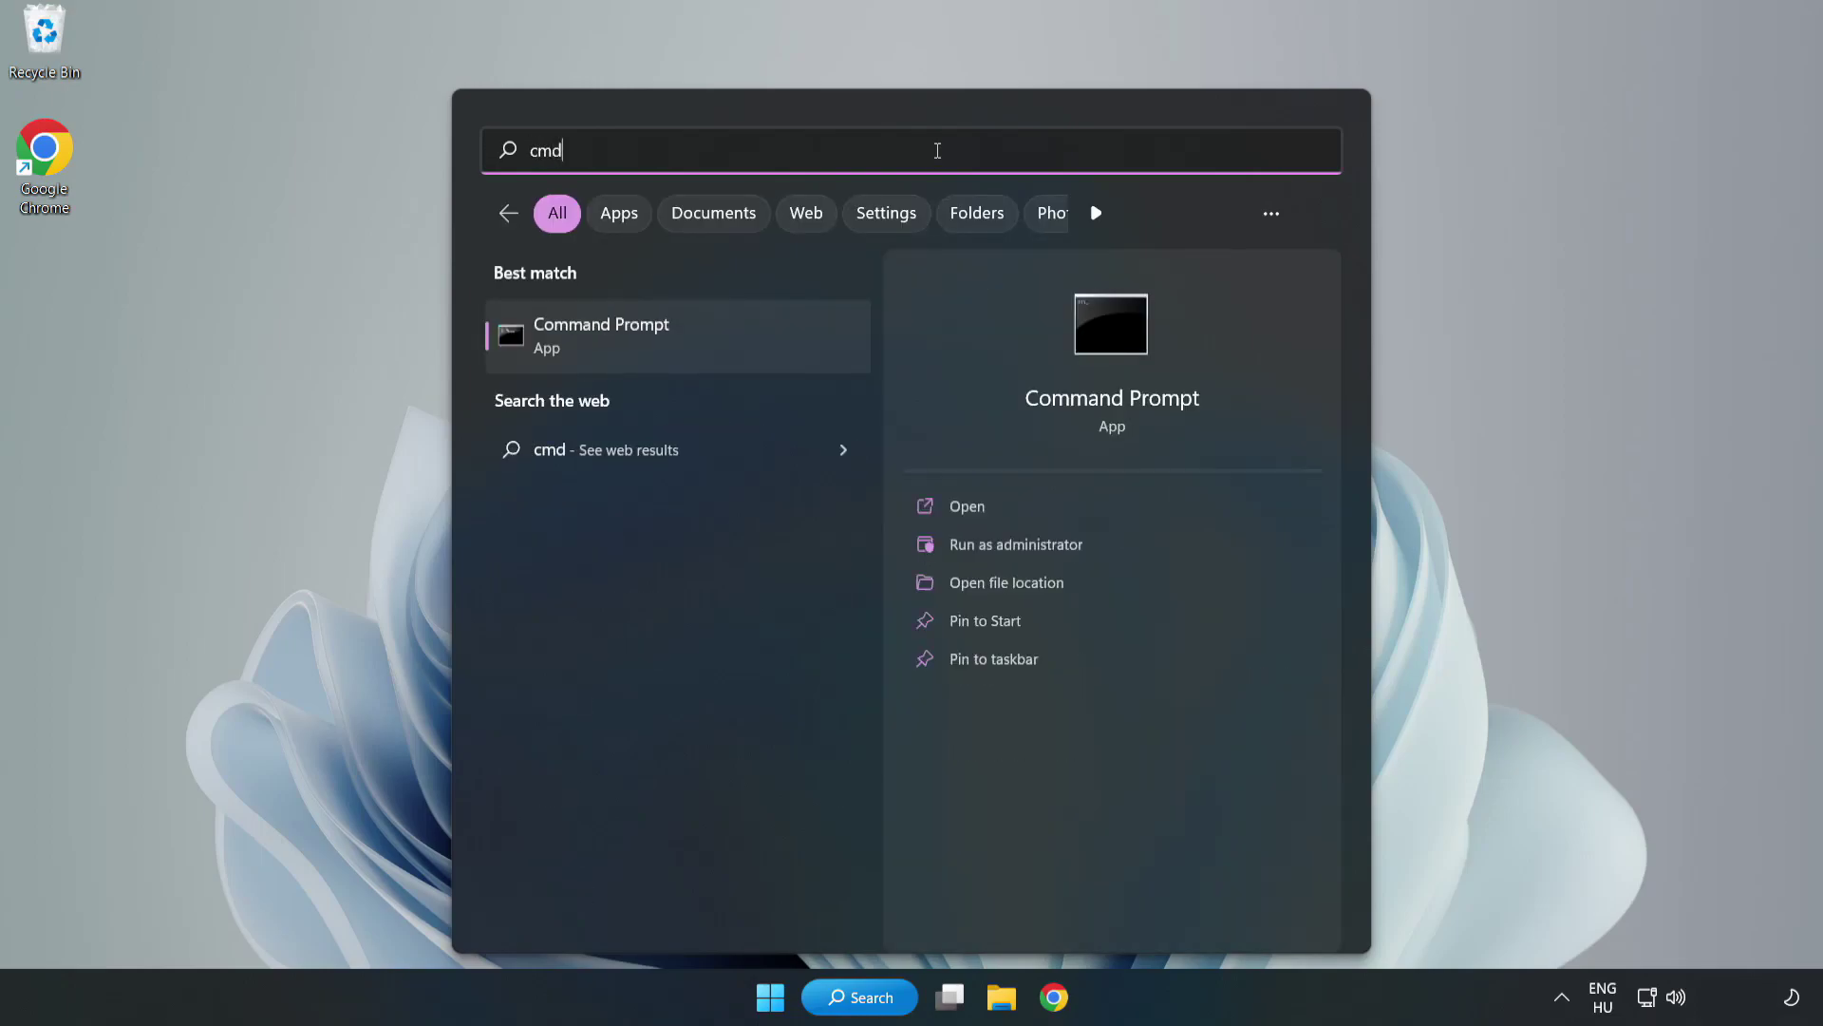
left_click(715, 345)
right_click(715, 344)
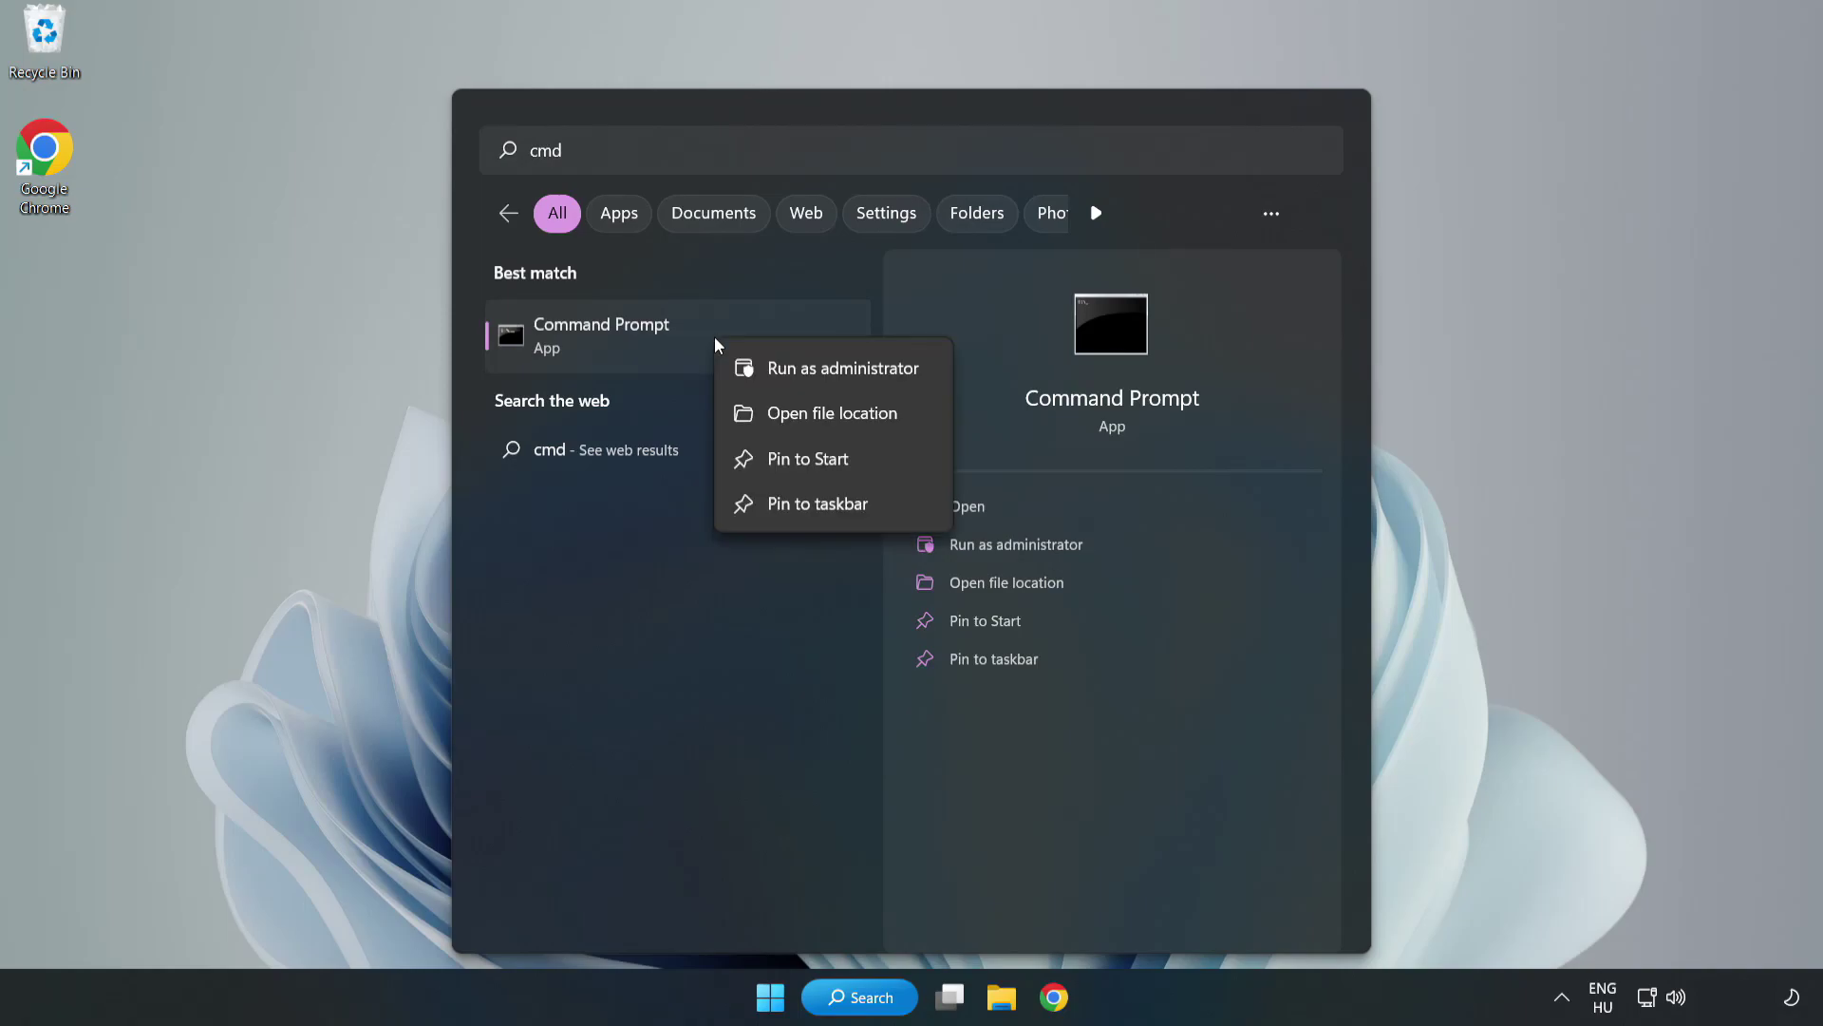
left_click(788, 373)
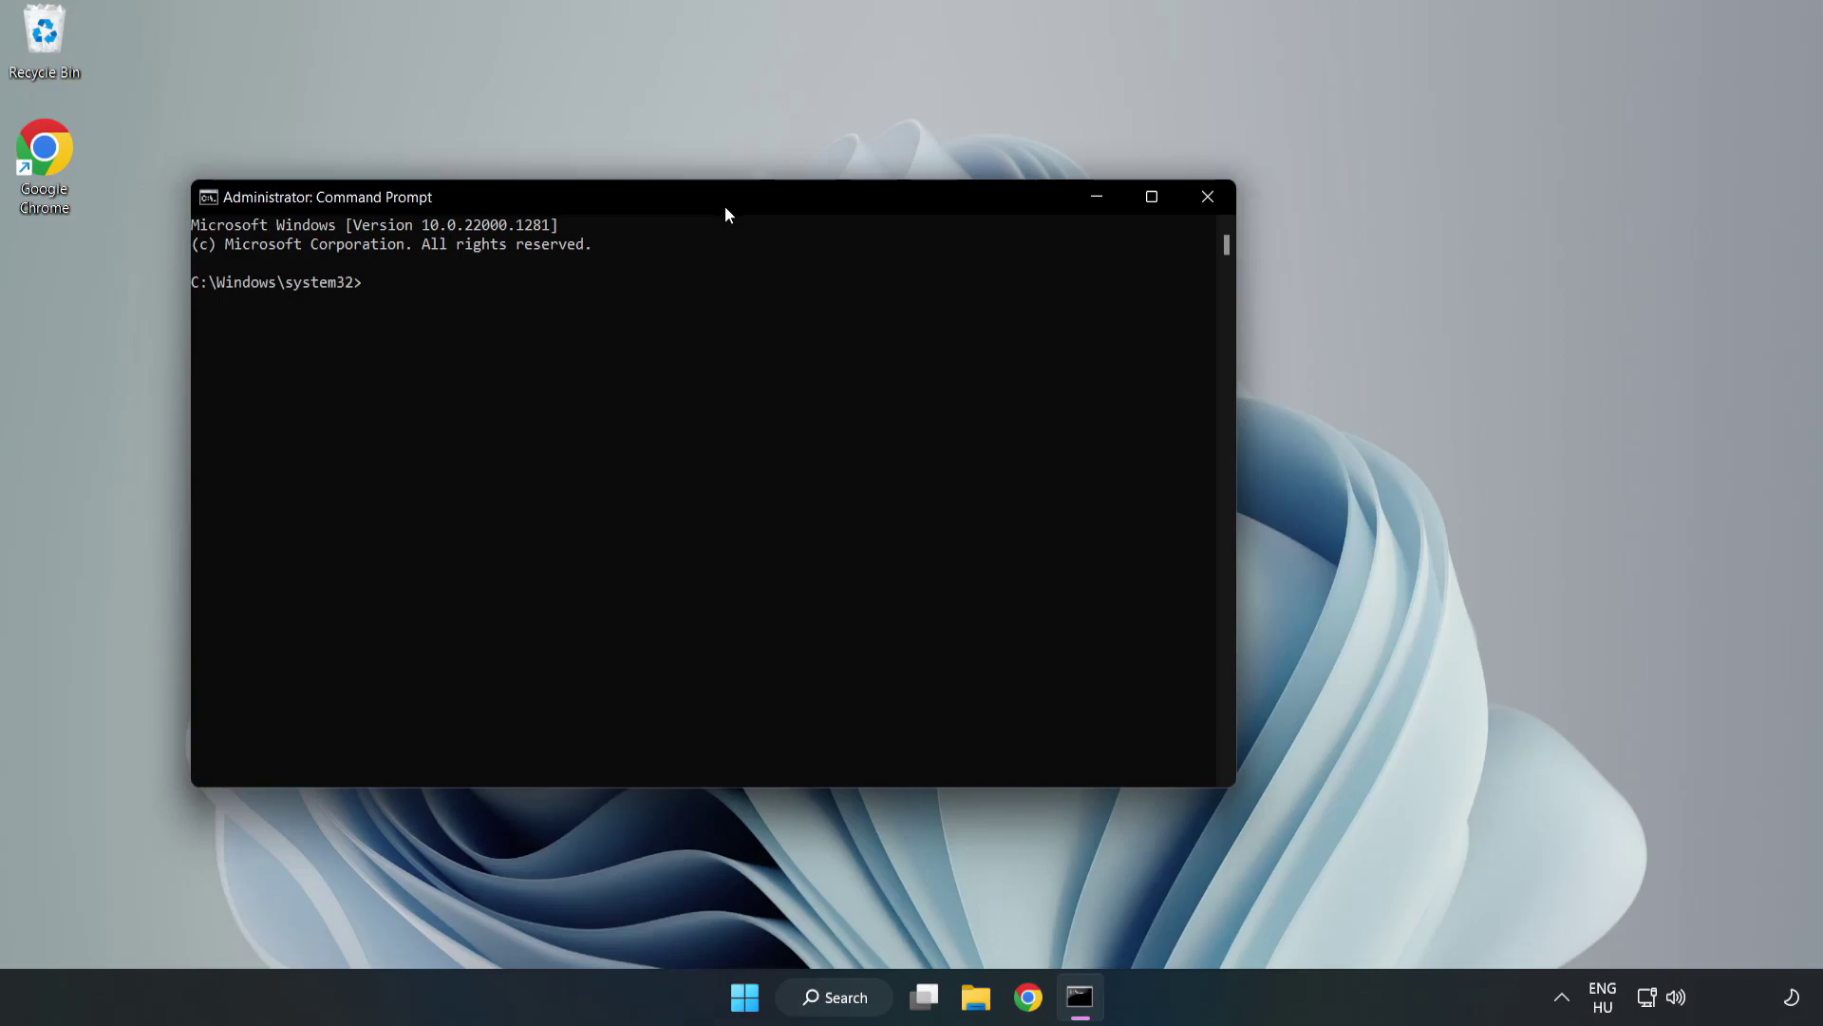
left_click_drag(725, 207, 927, 206)
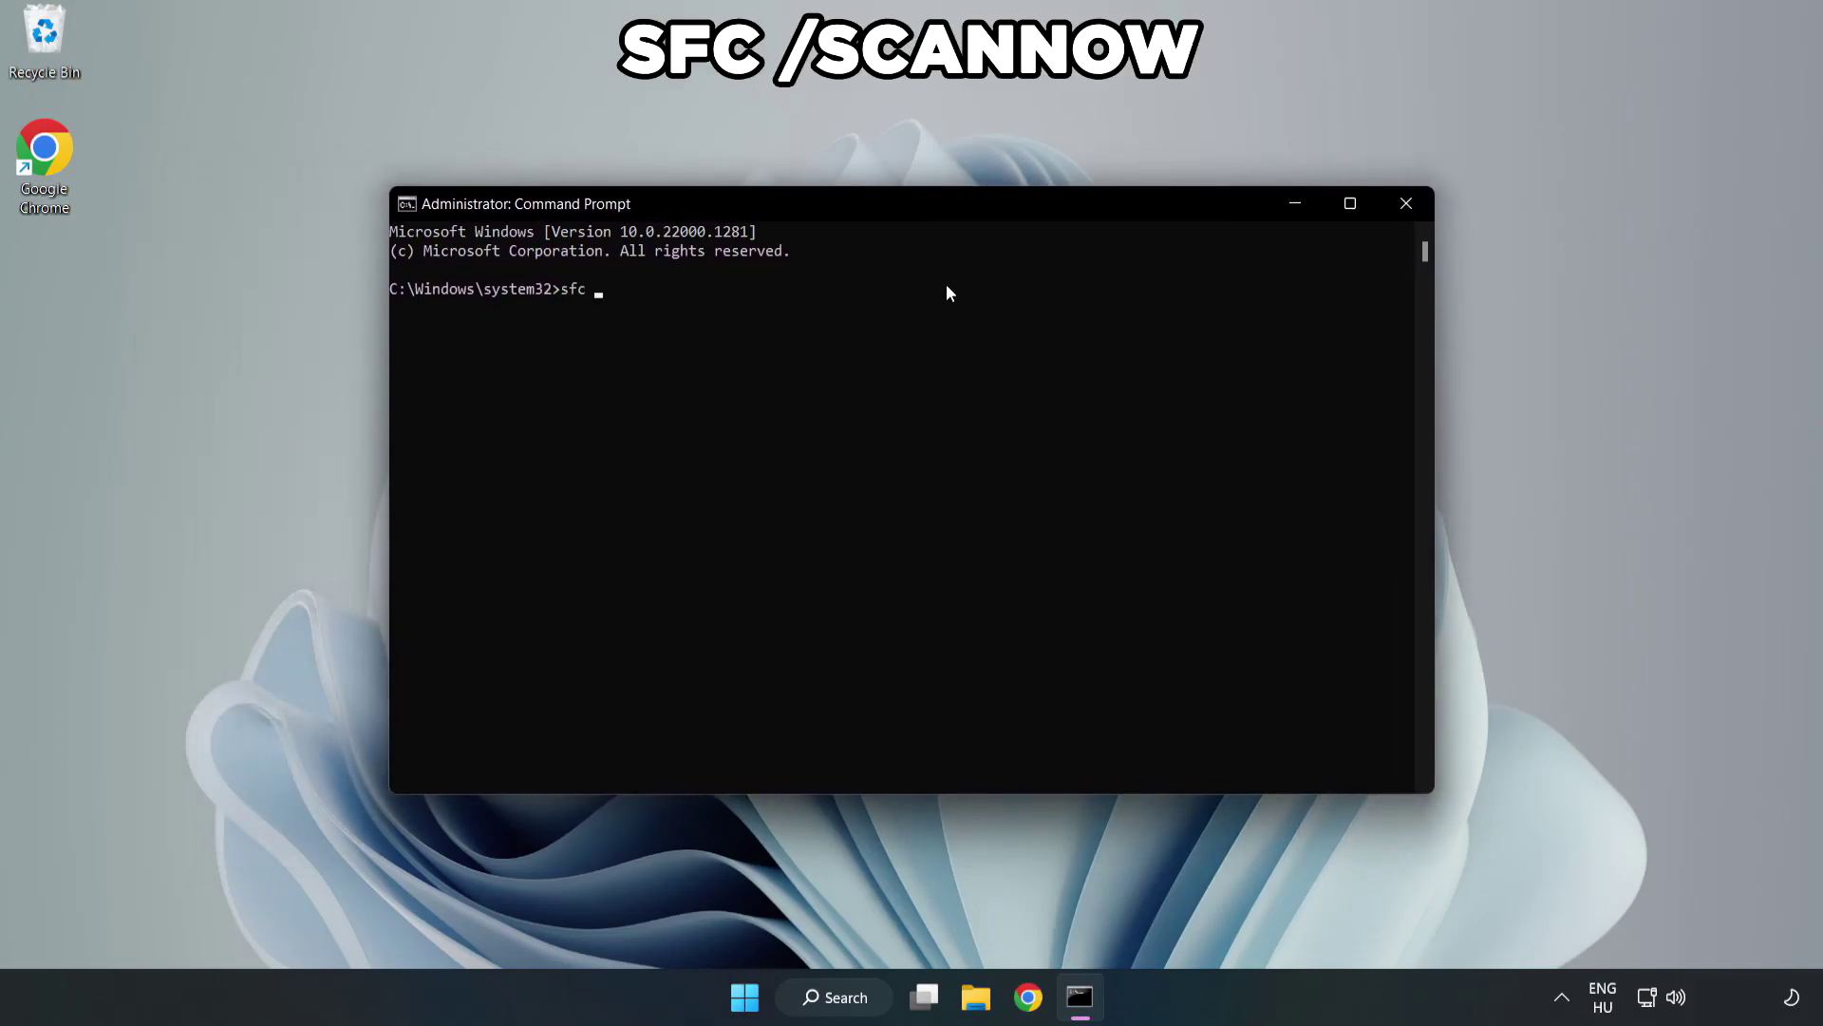
type("/scann")
type("ow")
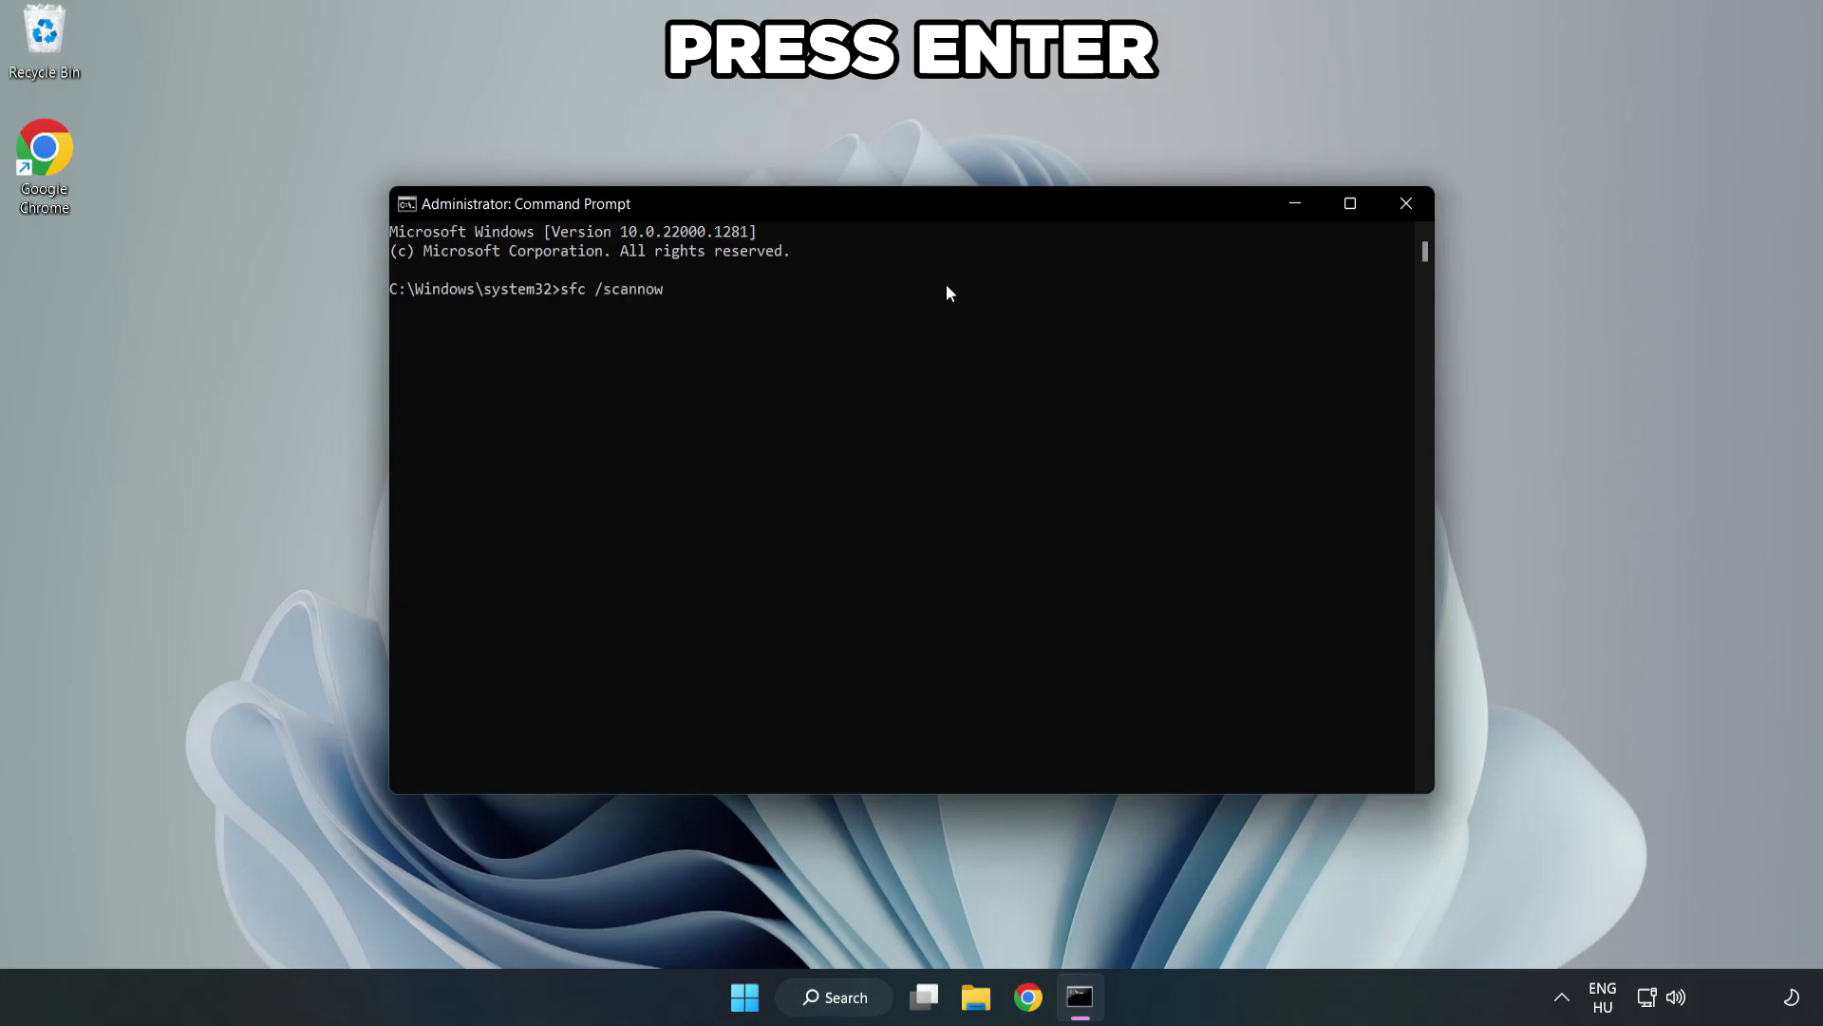
Run sfc /scannow, confirm no integrity violations are found, and close Command Prompt
key("Return")
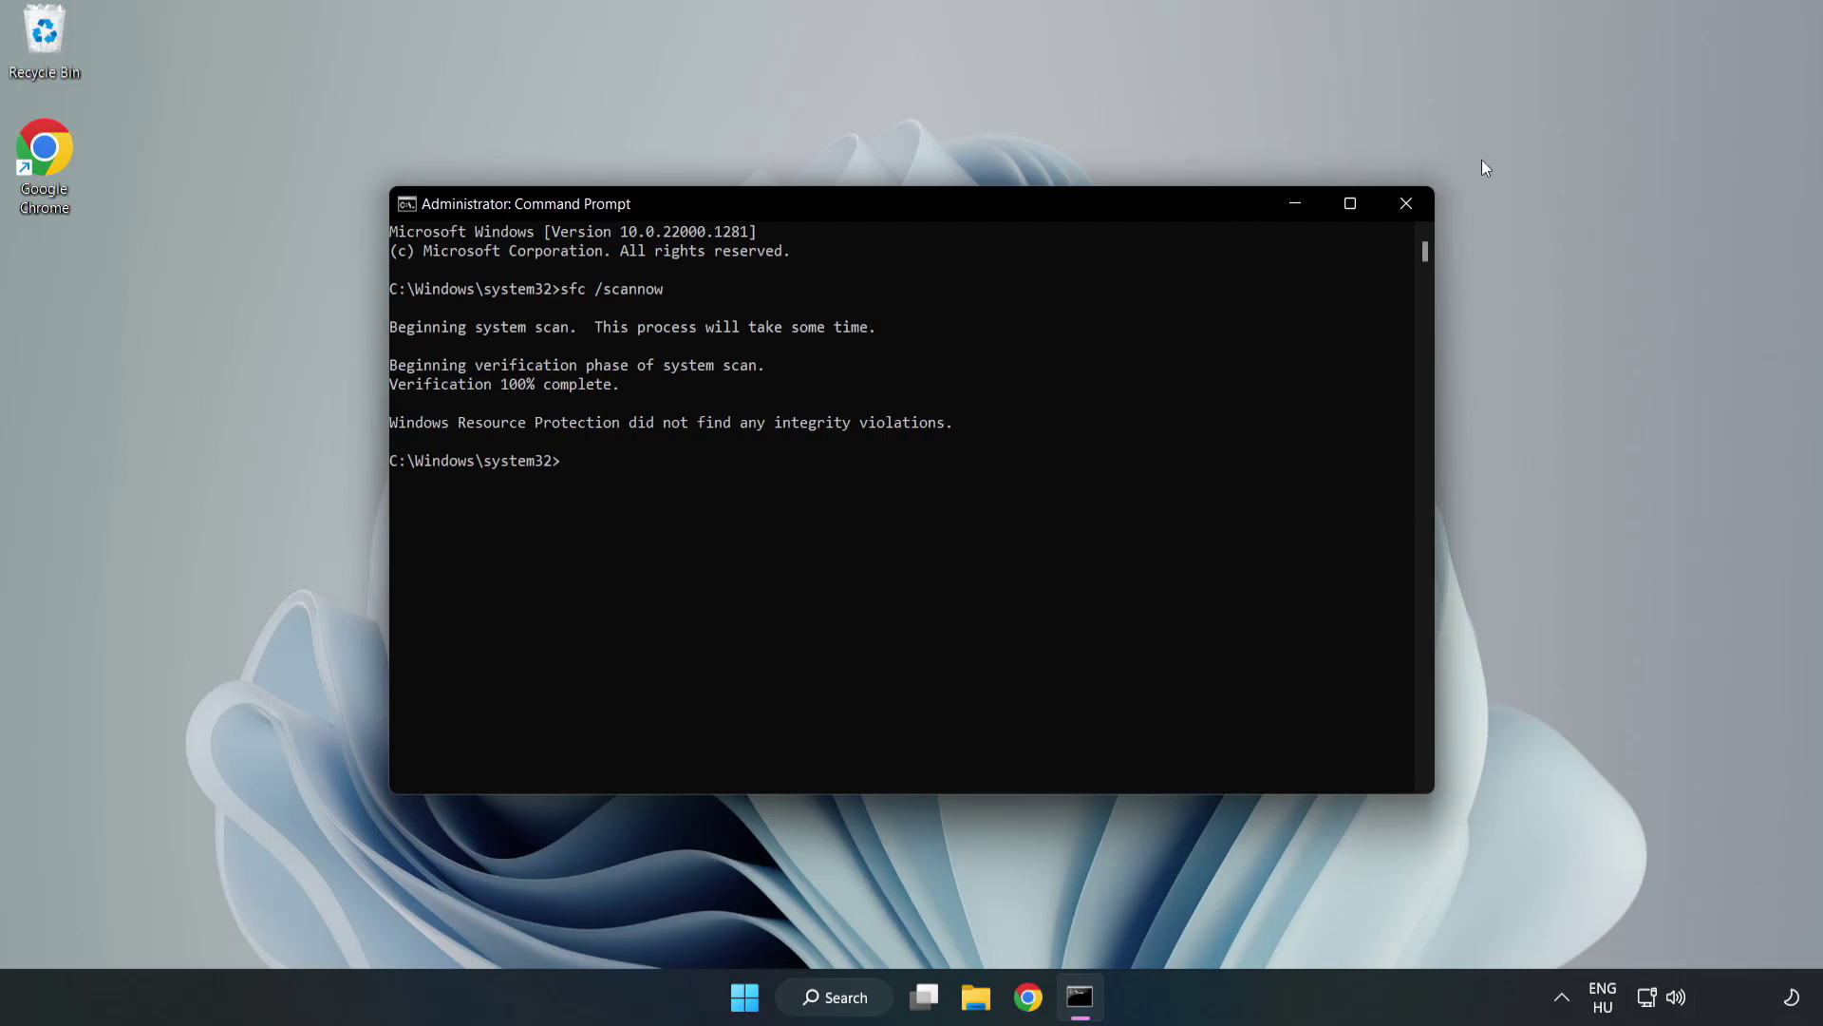
left_click(1402, 210)
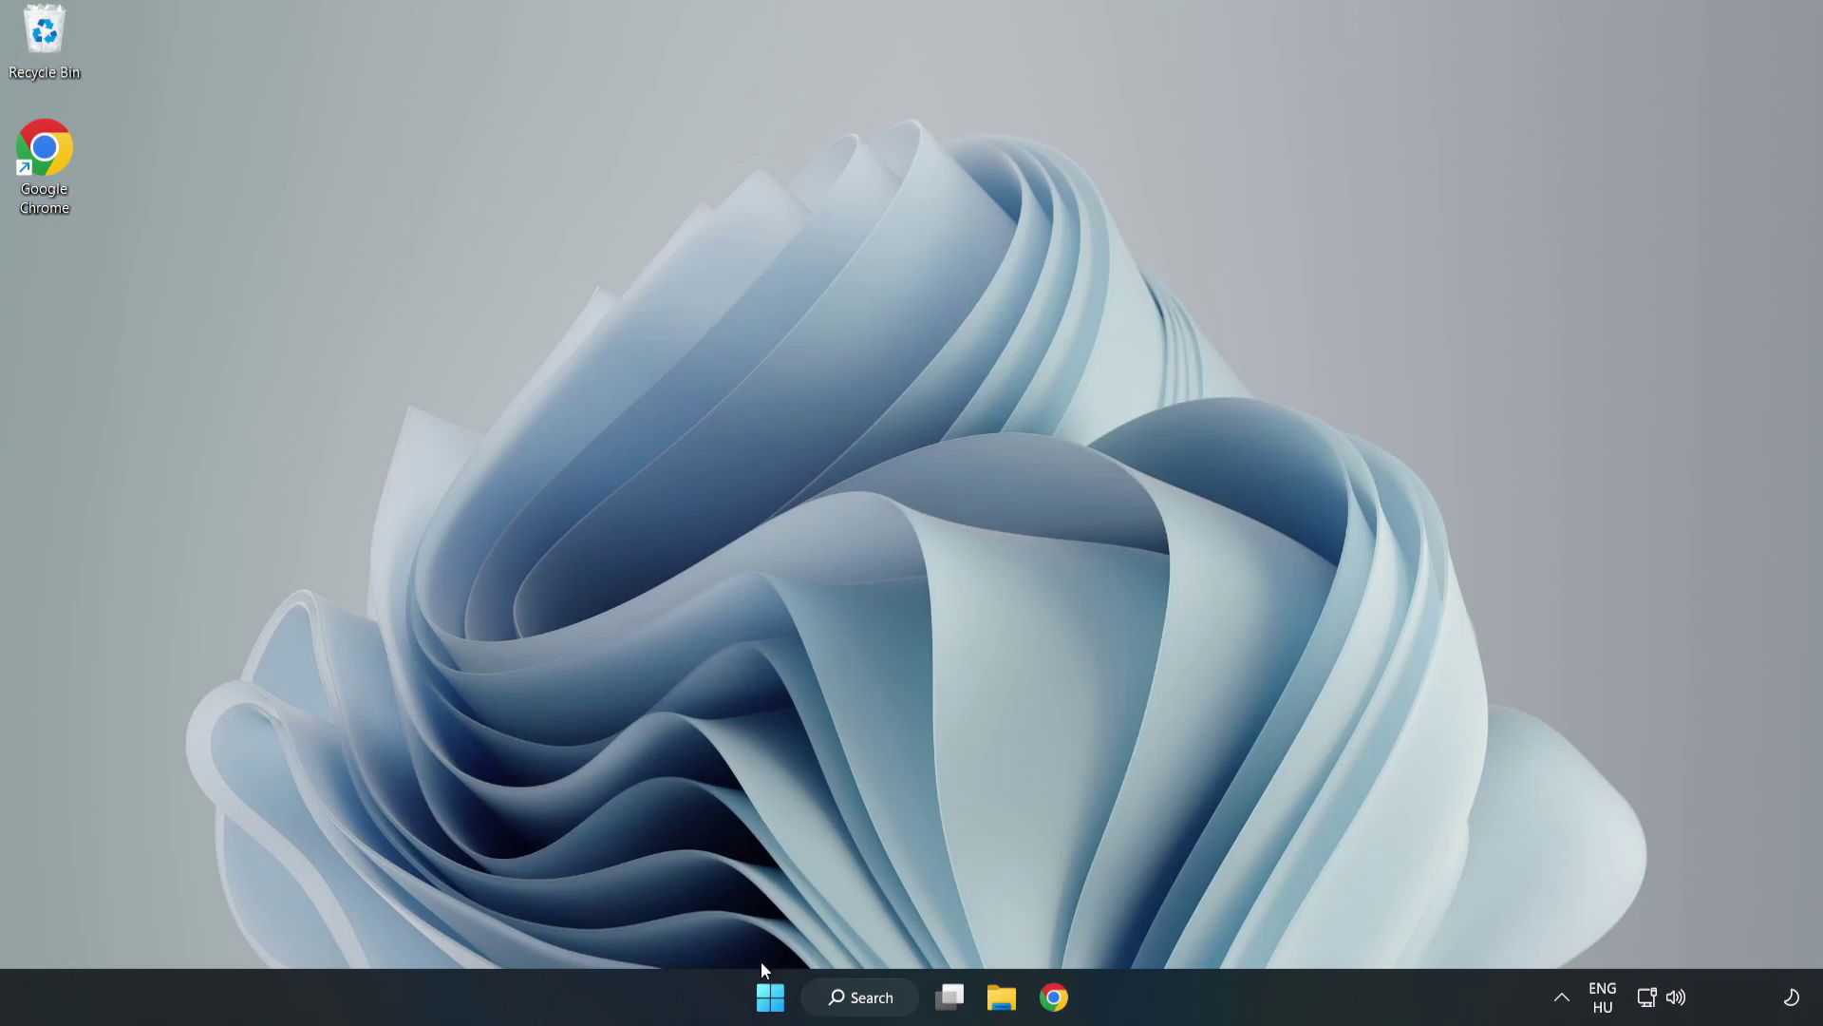
Show the Start menu's power options, with Restart listed
left_click(770, 997)
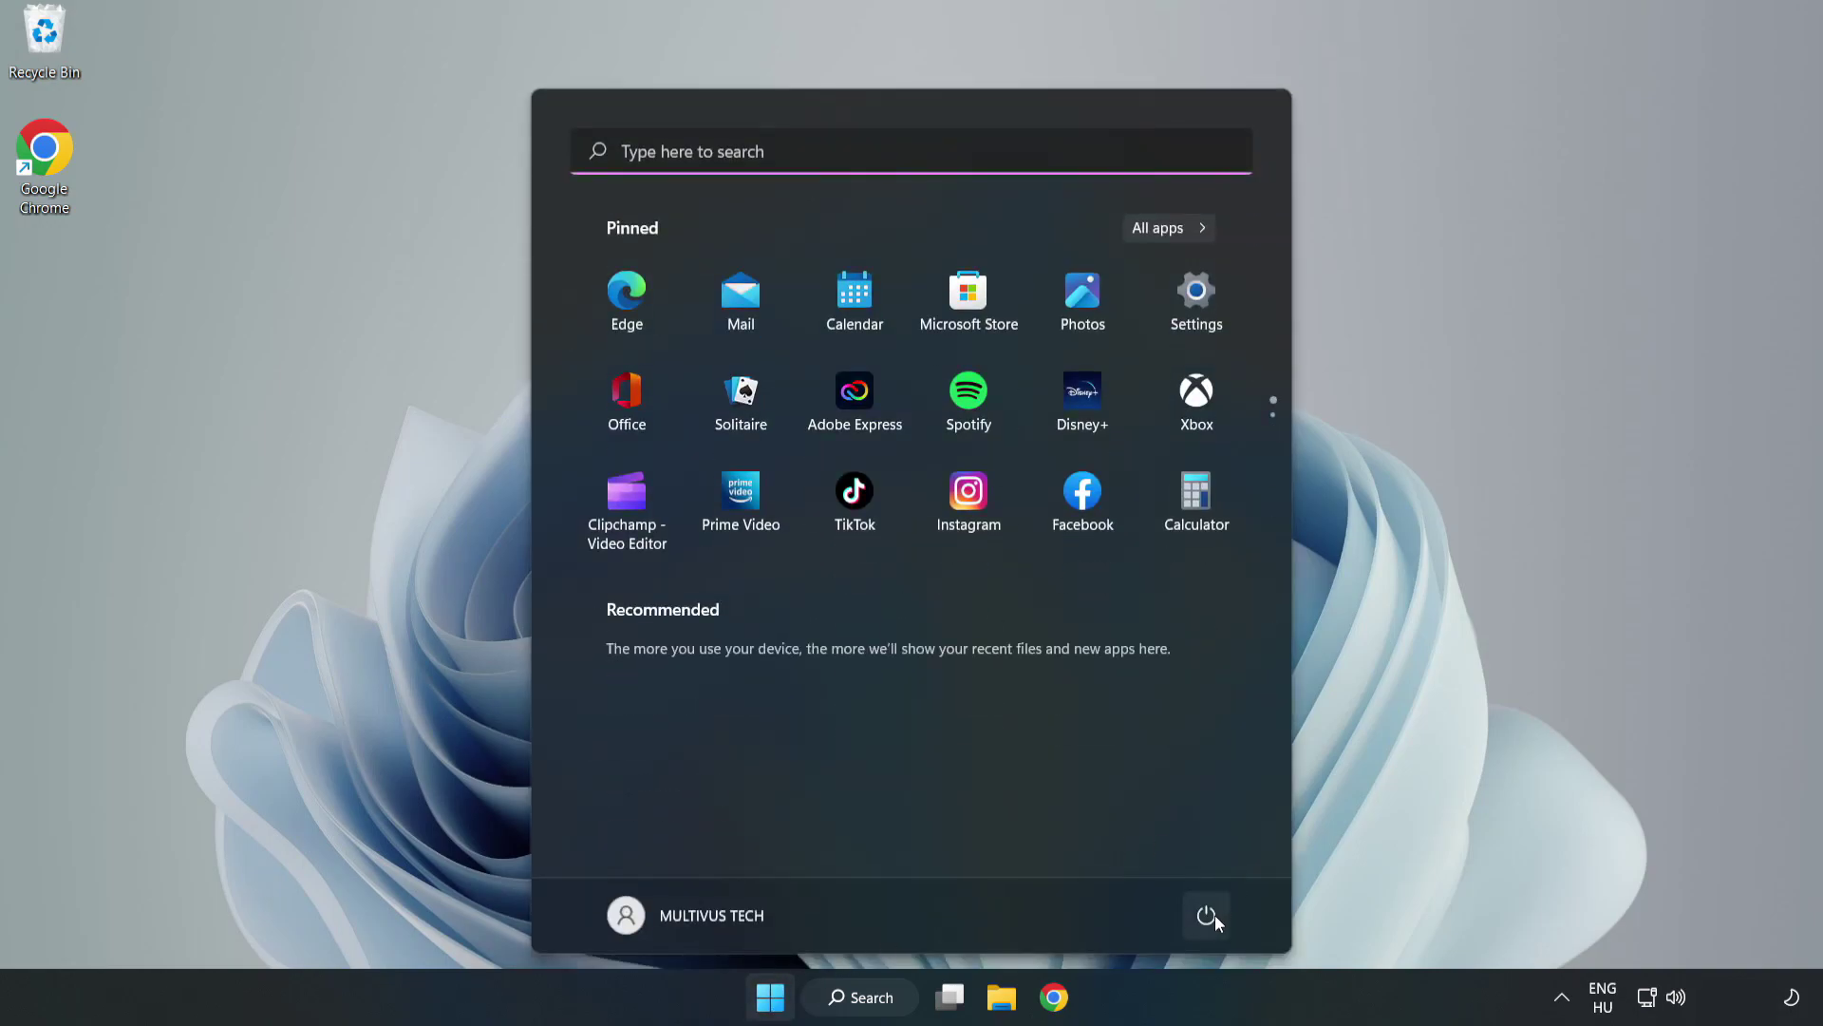
left_click(1207, 915)
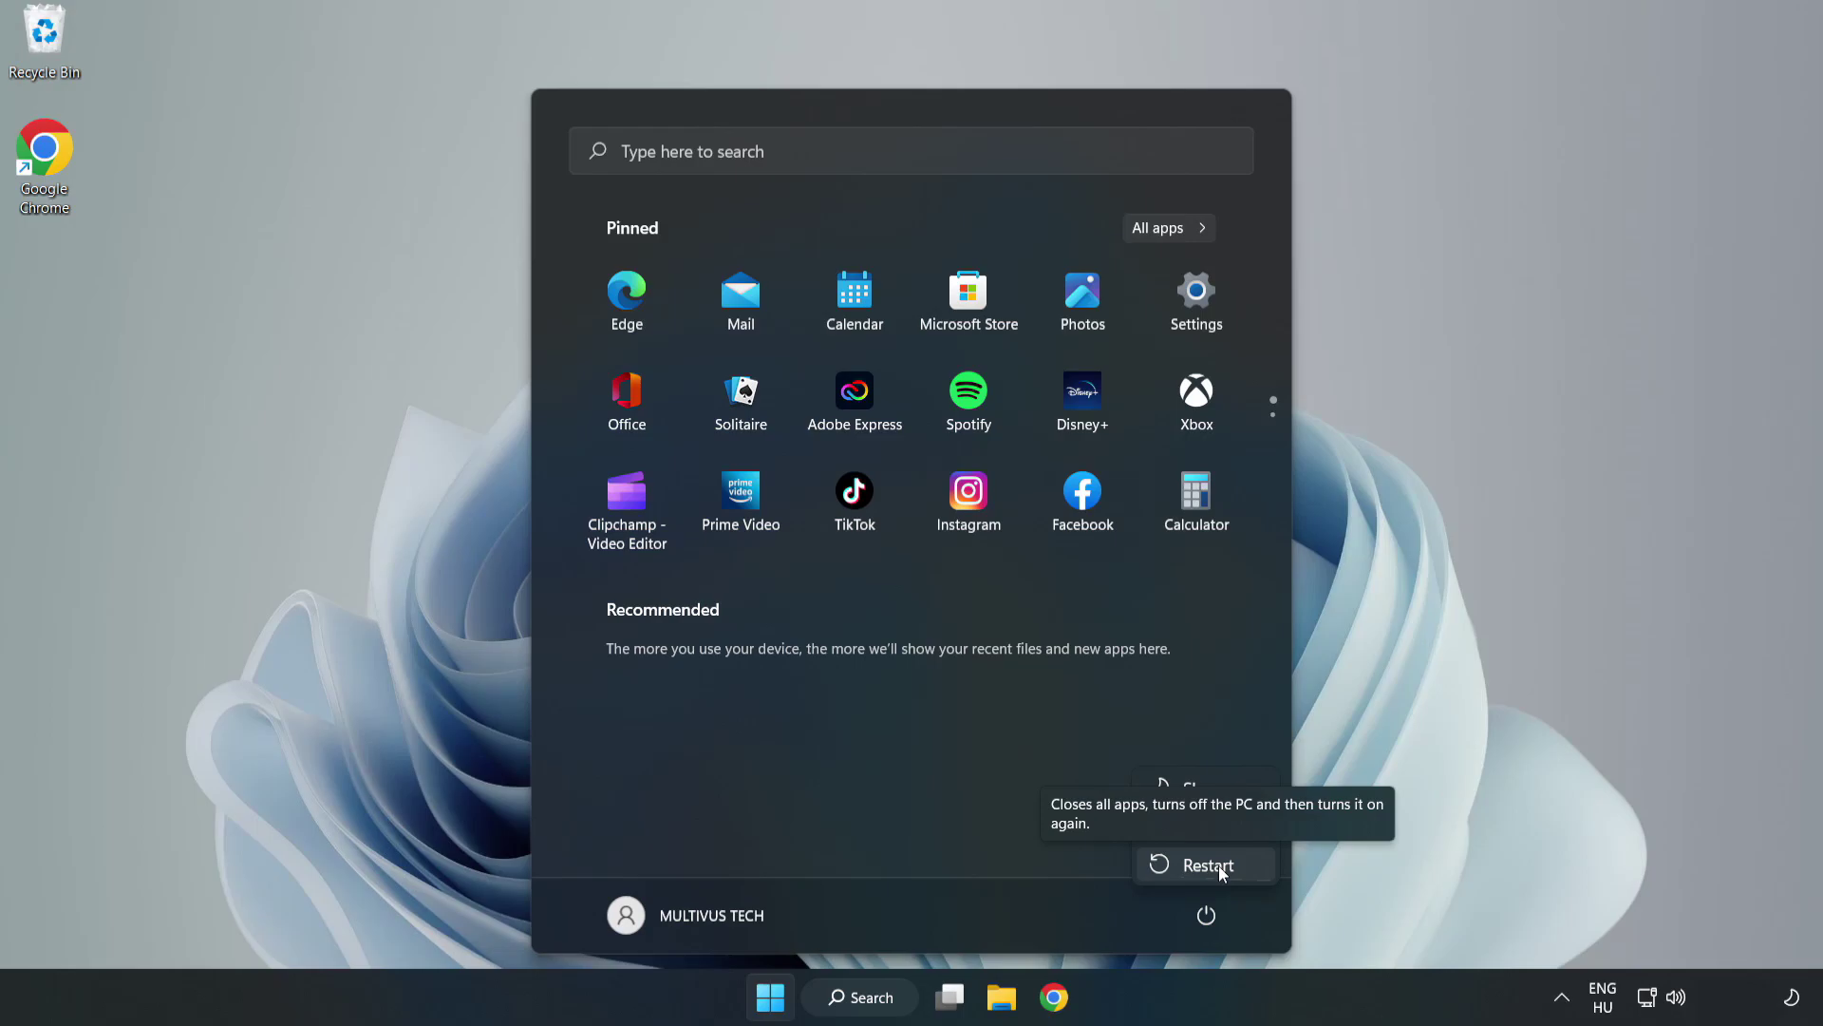